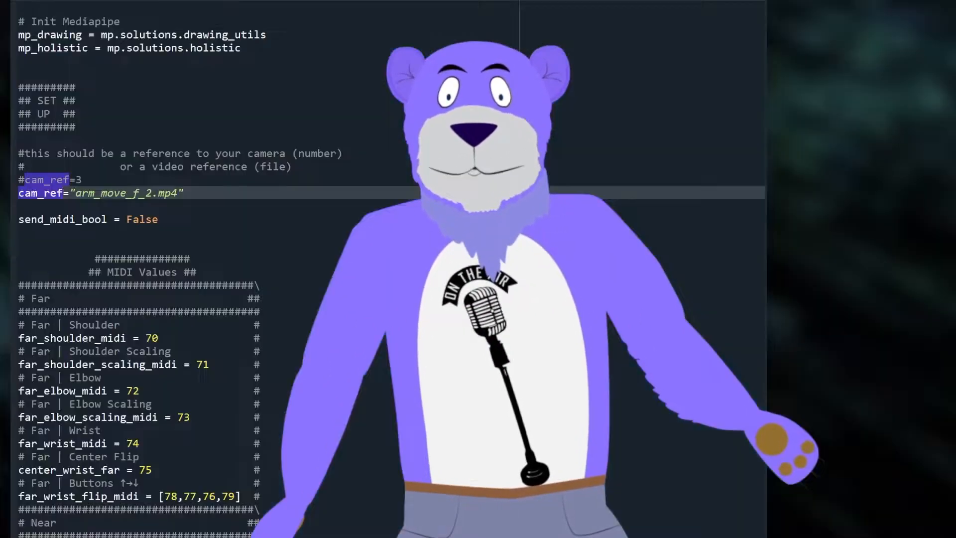
# Step: Set send_midi_bool to True in the setup section of the tracking script, below the cam_ref video reference
pyautogui.scroll(4, 419, 282)
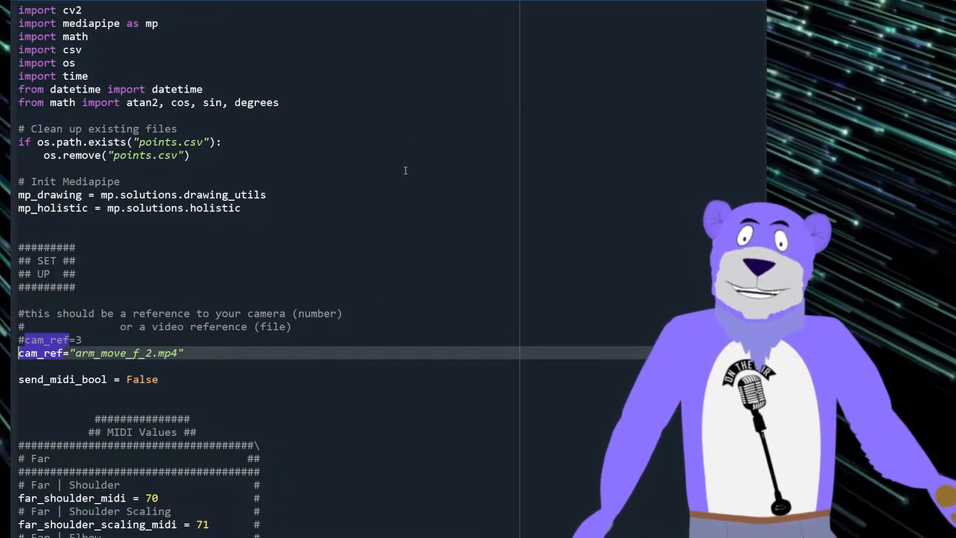
pyautogui.moveTo(70, 341); pyautogui.dragTo(165, 349)
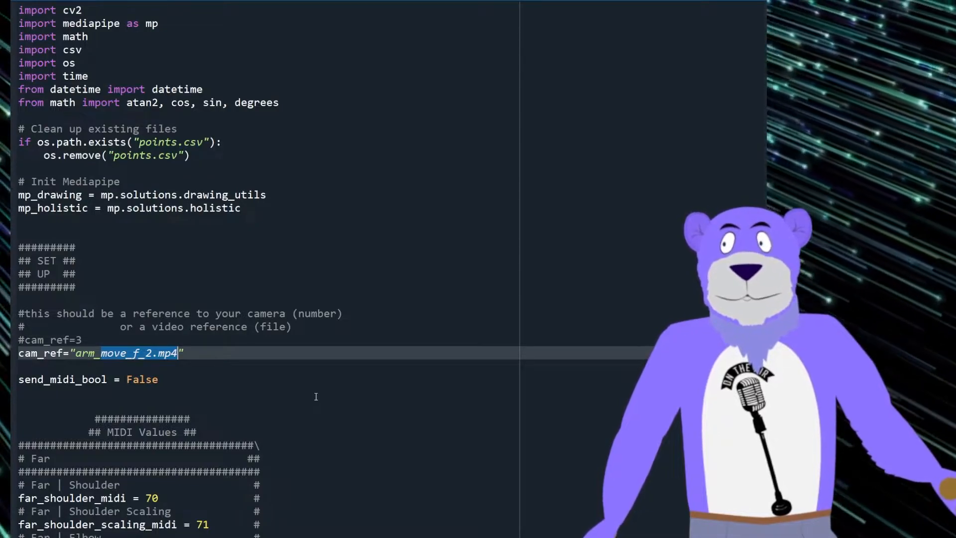
pyautogui.scroll(-10, 315, 396)
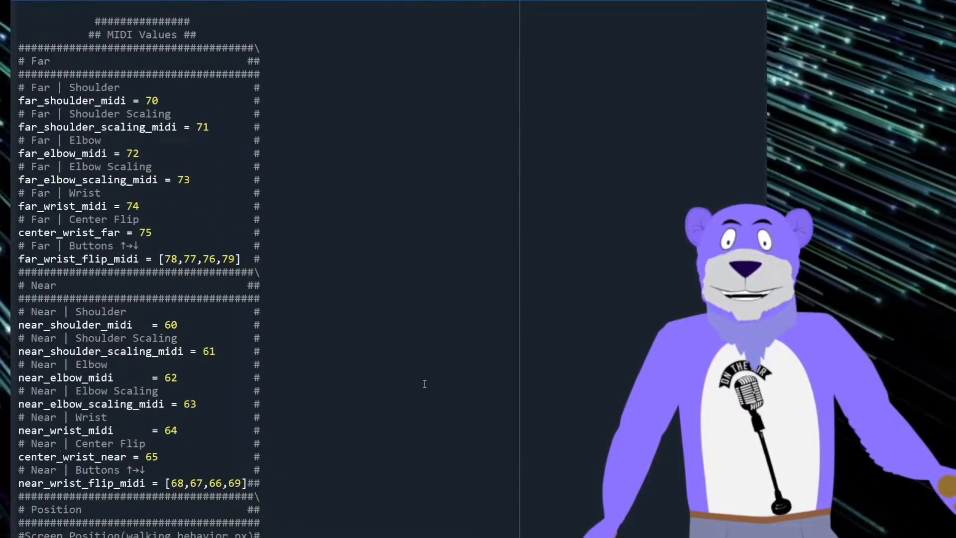
pyautogui.scroll(4, 422, 384)
pyautogui.click(130, 142)
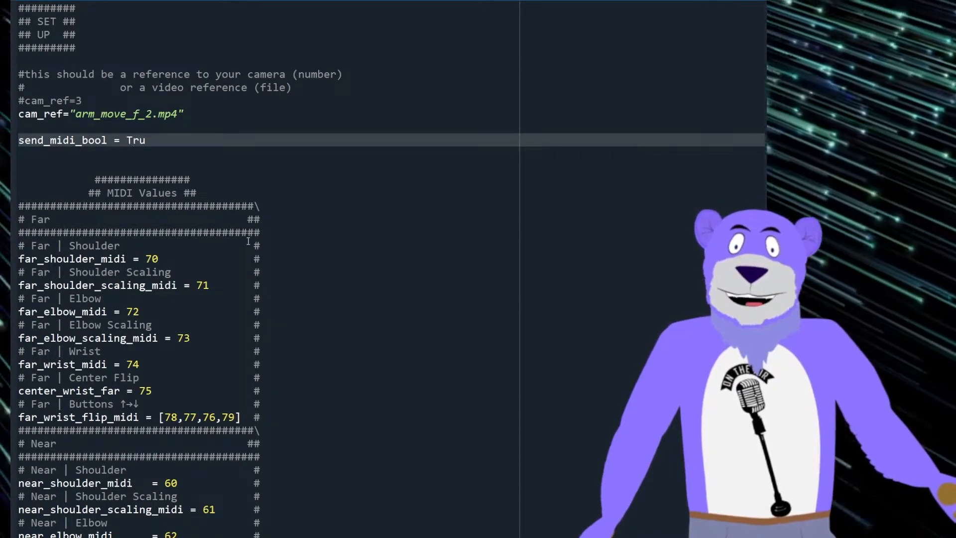
pyautogui.press('Escape')
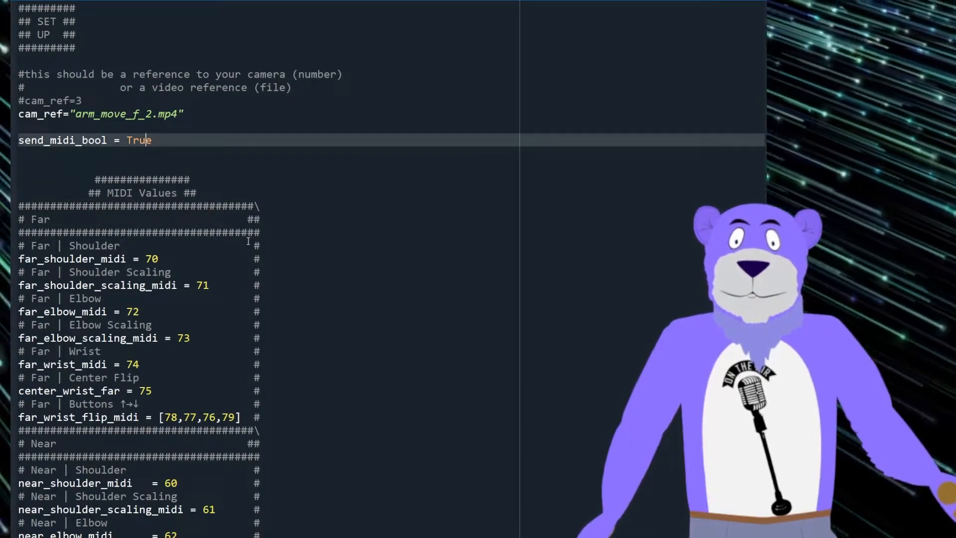
pyautogui.press('Up')
pyautogui.press('Up')
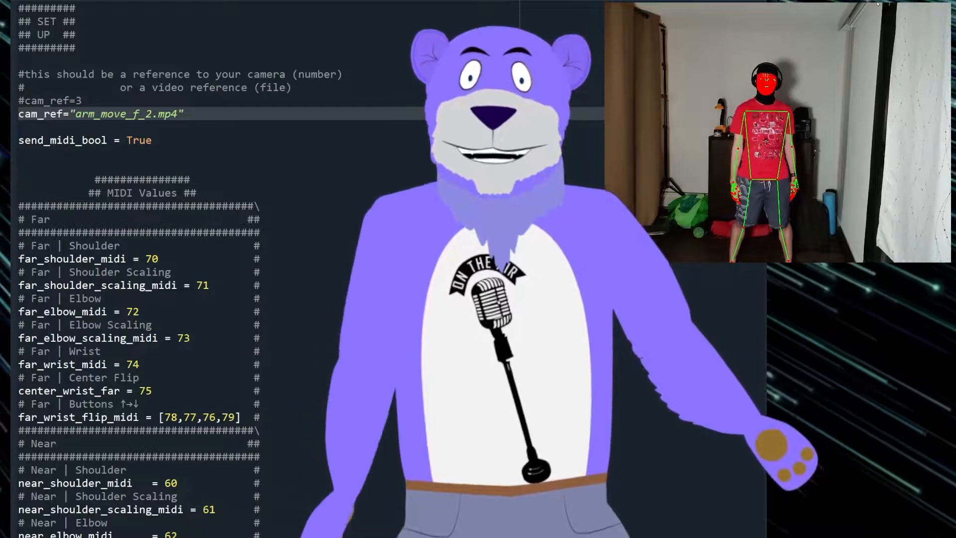
# Step: Examine the two cam_ref lines that choose between a camera number and a video file
pyautogui.moveTo(49, 100); pyautogui.dragTo(75, 129)
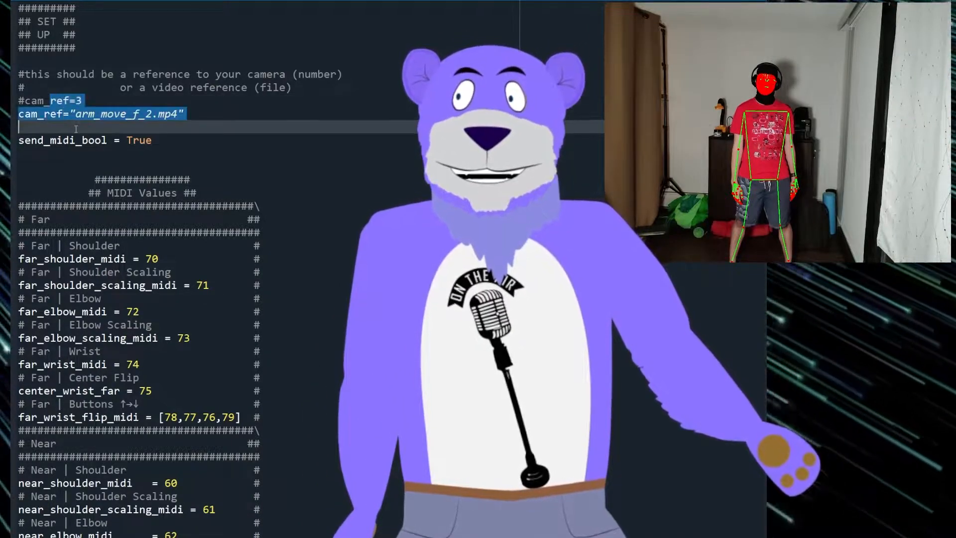
pyautogui.moveTo(32, 100); pyautogui.dragTo(85, 105)
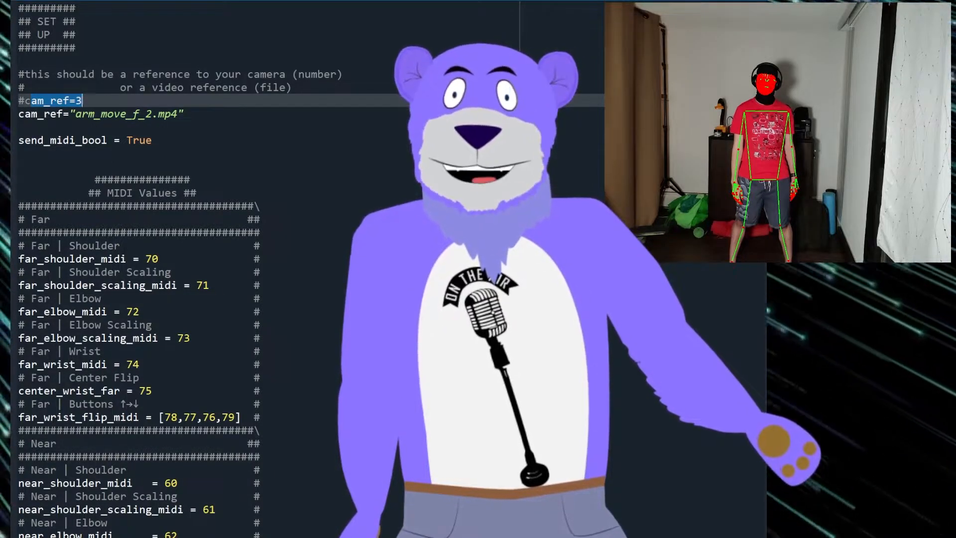
pyautogui.click(184, 118)
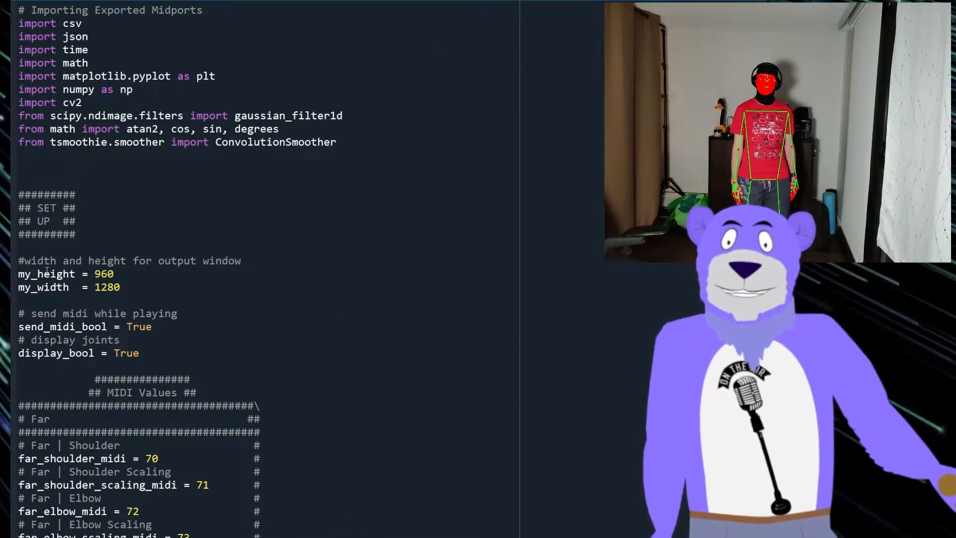
# Step: Review the output window size and display_bool settings in the playback script, along with its plotted motion data
pyautogui.moveTo(31, 274); pyautogui.dragTo(182, 288)
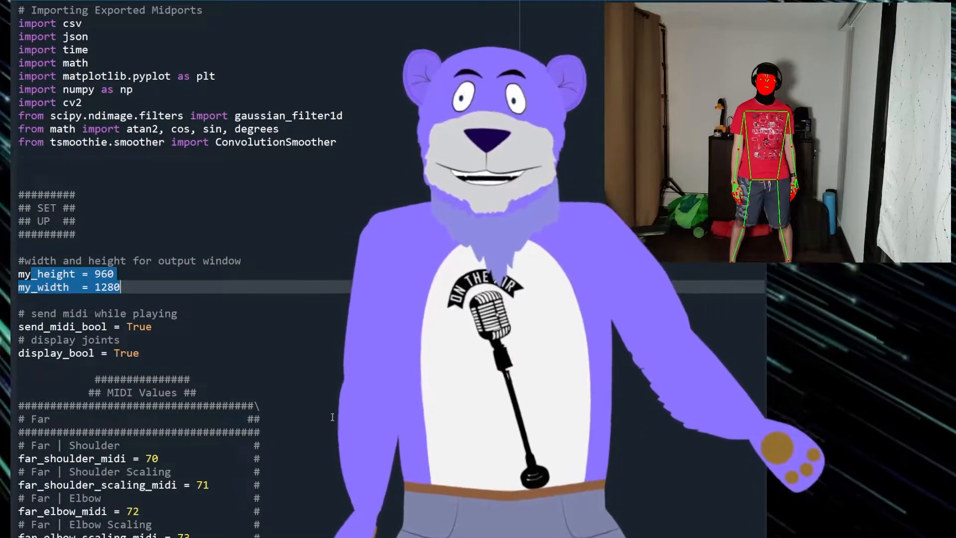
pyautogui.click(139, 353)
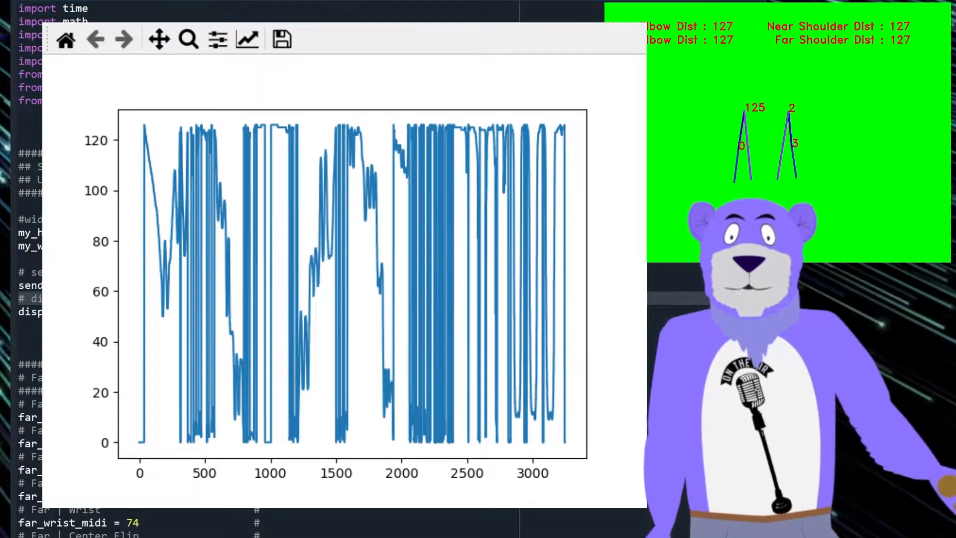
pyautogui.moveTo(646, 508); pyautogui.dragTo(955, 443)
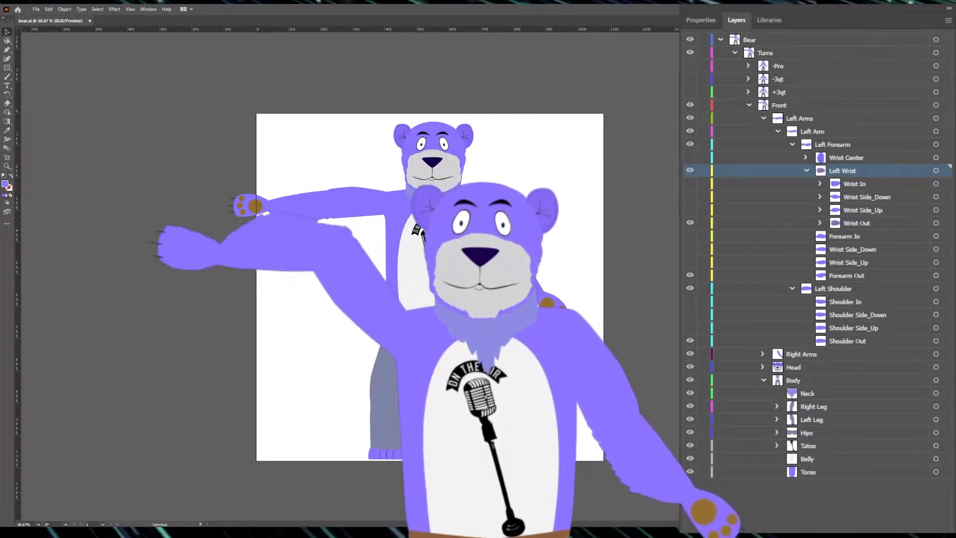
# Step: View the bear artwork at 100% and compare its outline and preview displays
pyautogui.hotkey('ctrl', '1')
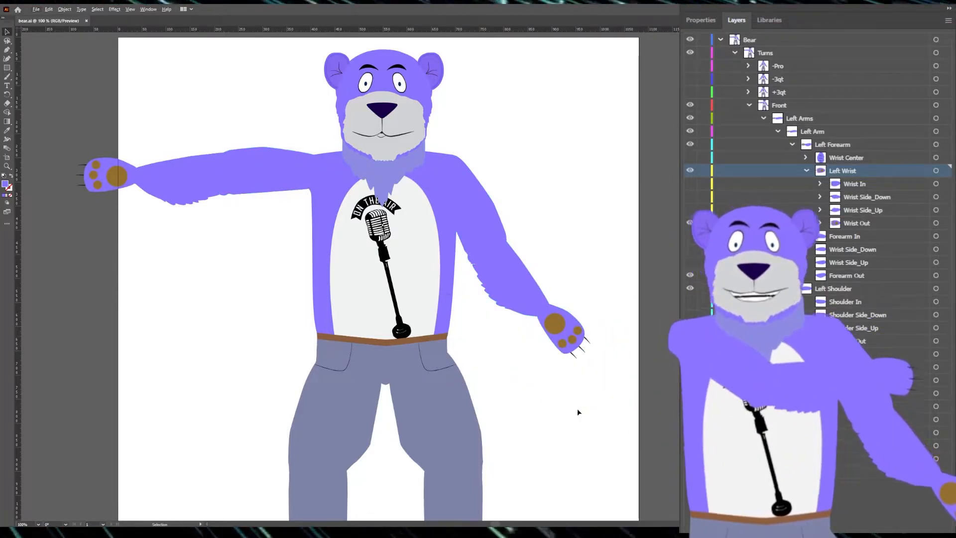
pyautogui.scroll(1, 303, 199)
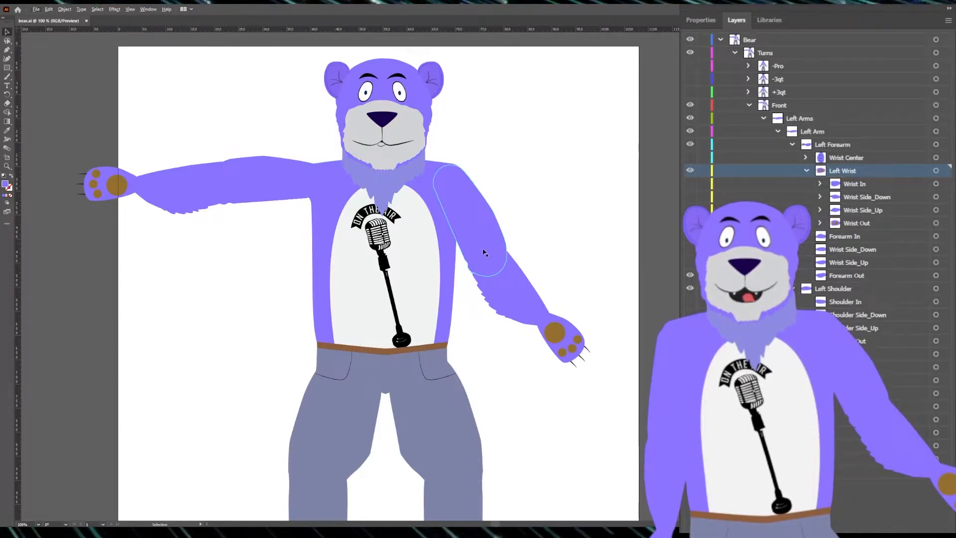
pyautogui.hotkey('ctrl', 'y')
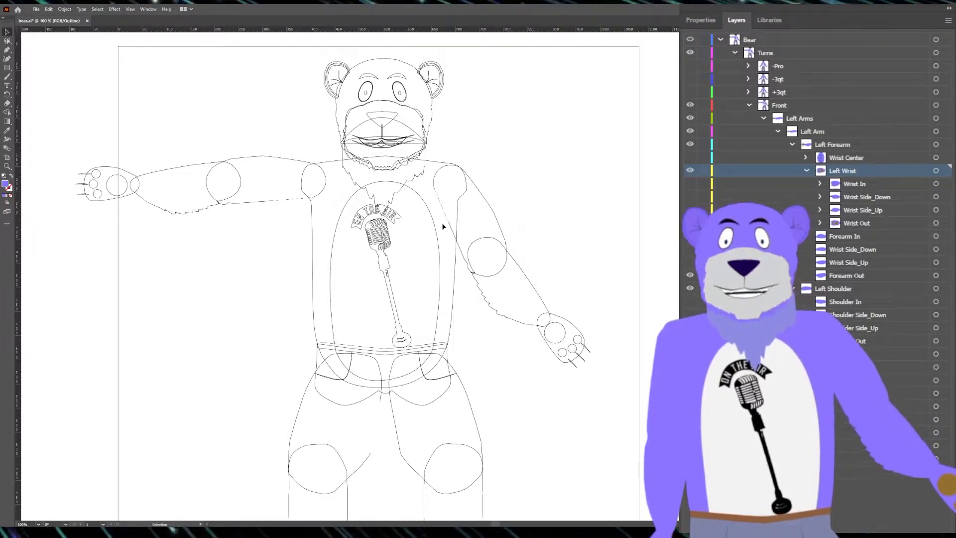
pyautogui.hotkey('ctrl', 'y')
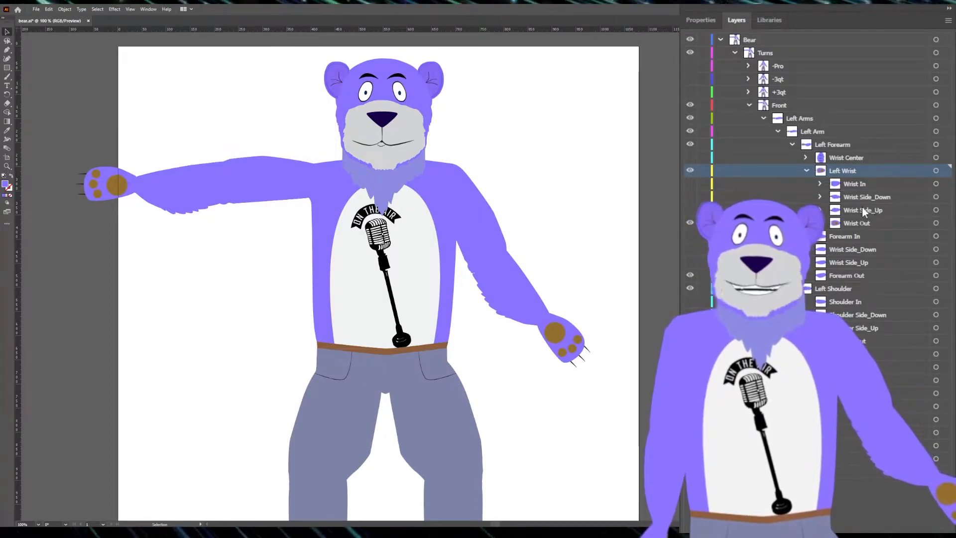
# Step: Examine how the wrist and forearm variants are nested under Left Wrist and Left Forearm in the bear's layer hierarchy
pyautogui.click(856, 186)
pyautogui.click(856, 210)
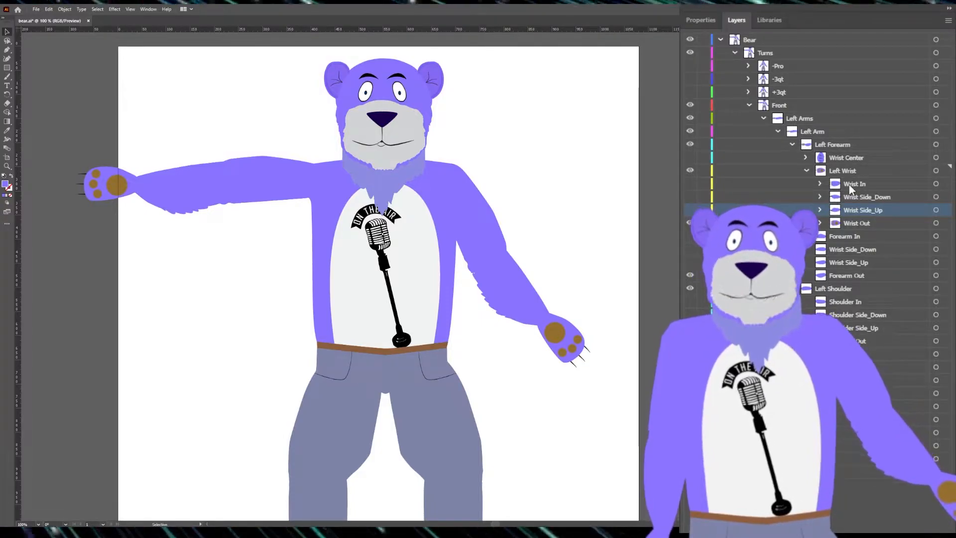
pyautogui.click(807, 171)
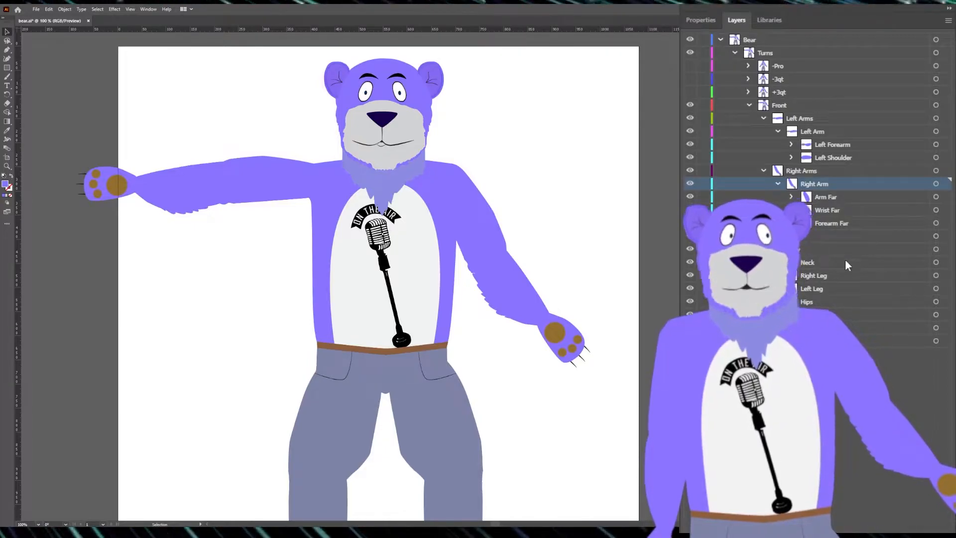
pyautogui.click(812, 132)
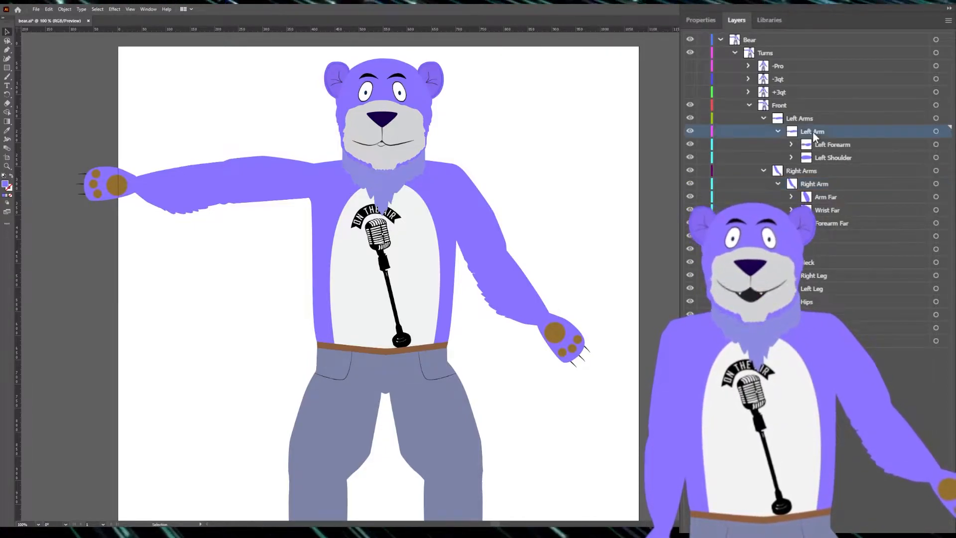
pyautogui.click(840, 146)
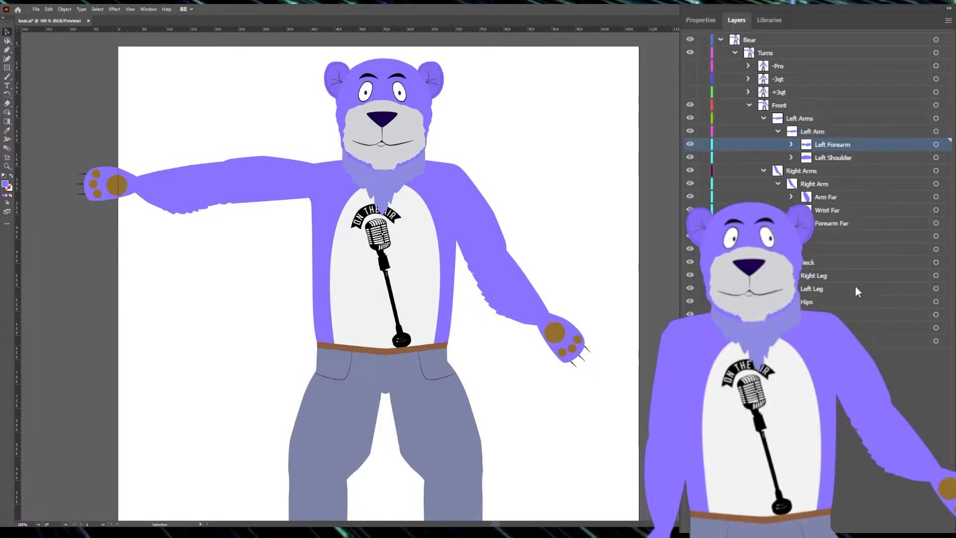
pyautogui.click(791, 144)
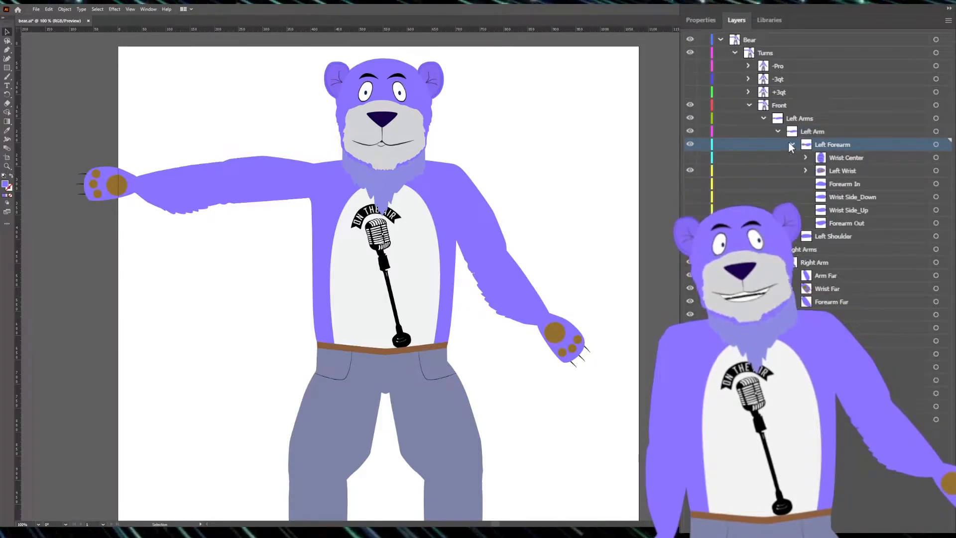
pyautogui.click(791, 145)
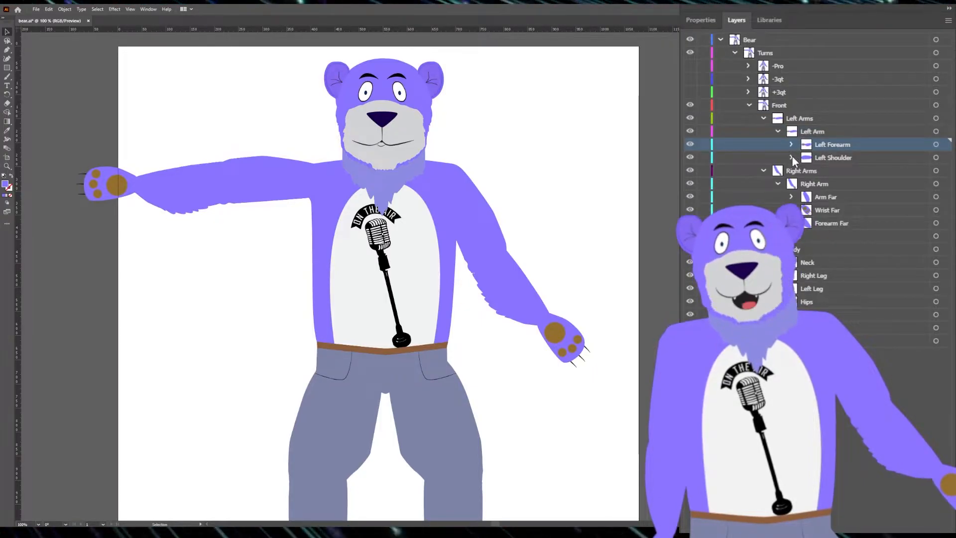
# Step: Expand the Left Shoulder layer and look through its variants from Shoulder In to Shoulder Out
pyautogui.click(792, 157)
pyautogui.click(844, 158)
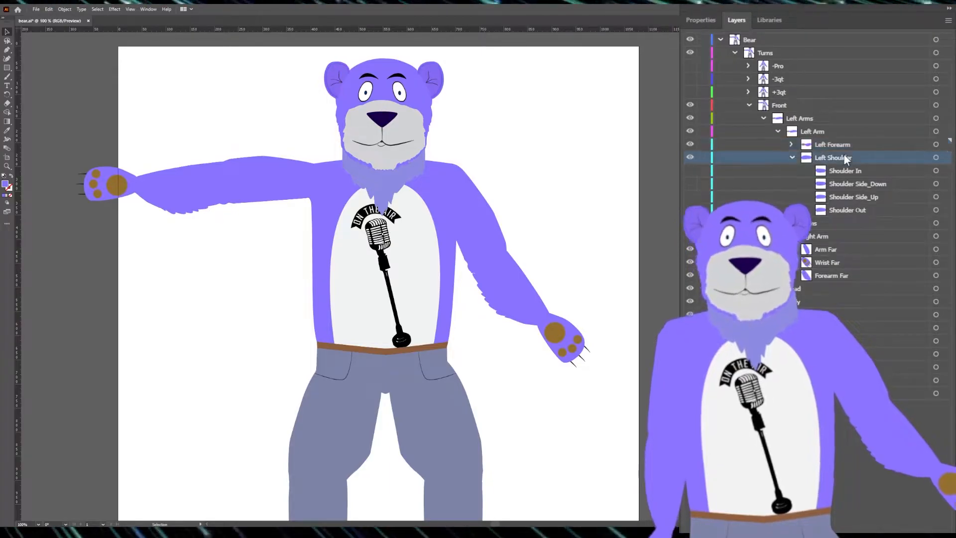
pyautogui.click(842, 171)
pyautogui.keyDown('shift'); pyautogui.click(841, 210); pyautogui.keyUp('shift')
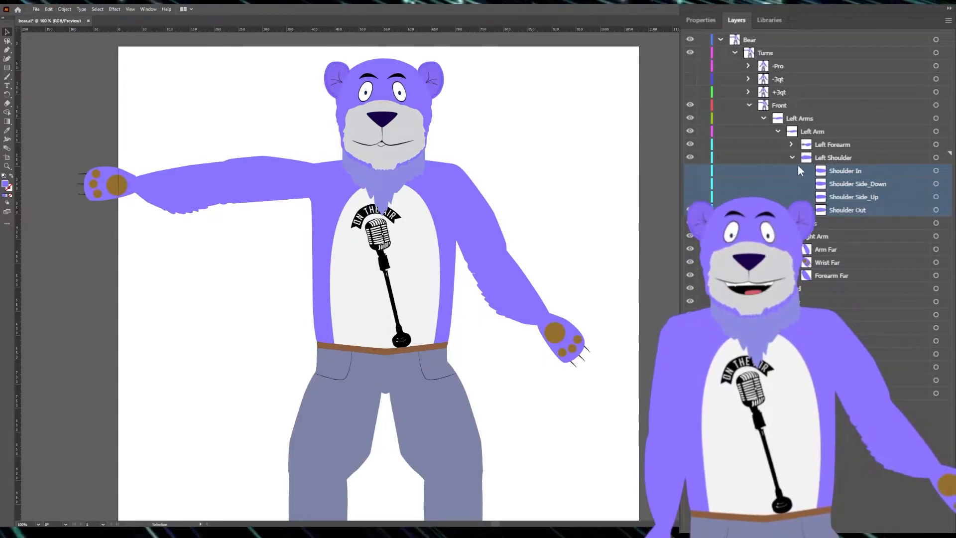
pyautogui.click(833, 153)
# Step: Compare the shapes of the left shoulder variants in outline mode by temporarily showing the In, Side_Down and Side_Up layers
pyautogui.click(690, 197)
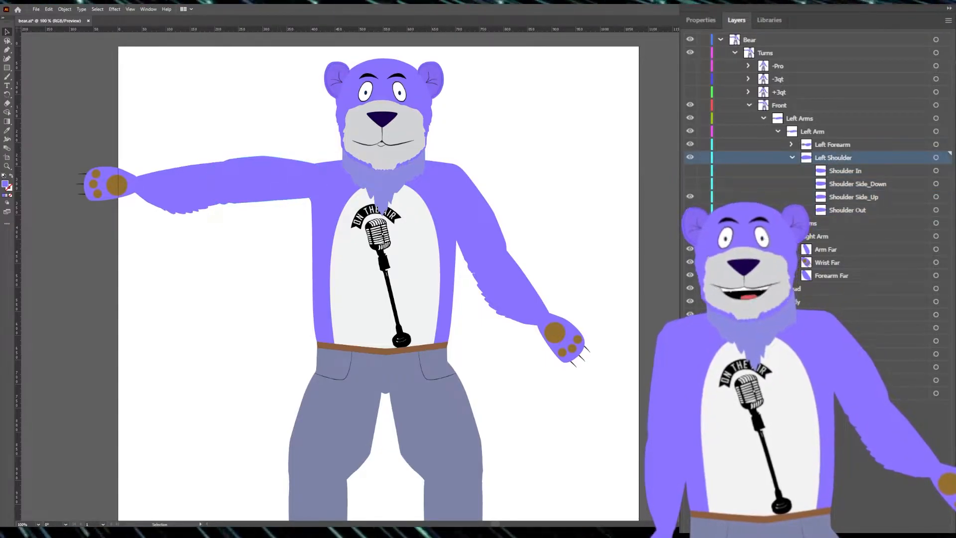
pyautogui.hotkey('ctrl', 'y')
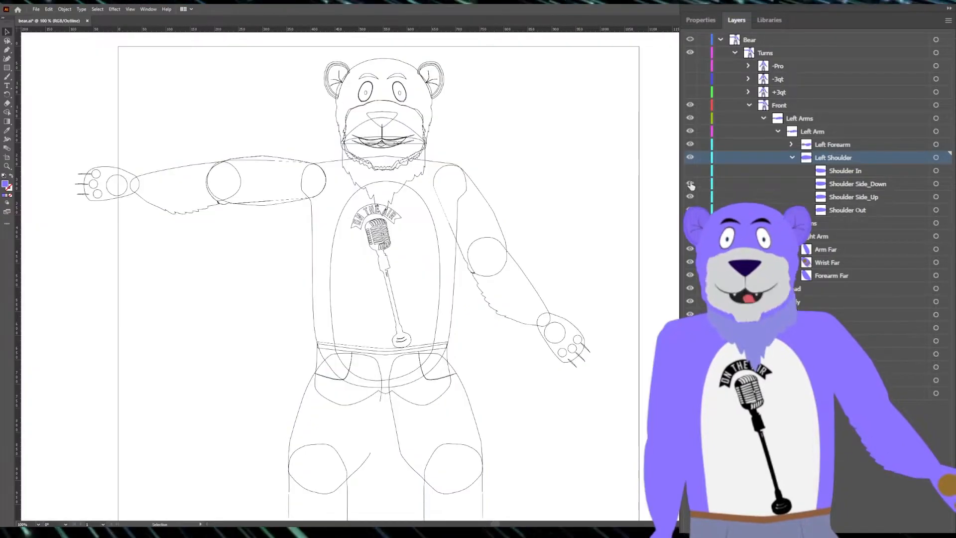
pyautogui.click(690, 171)
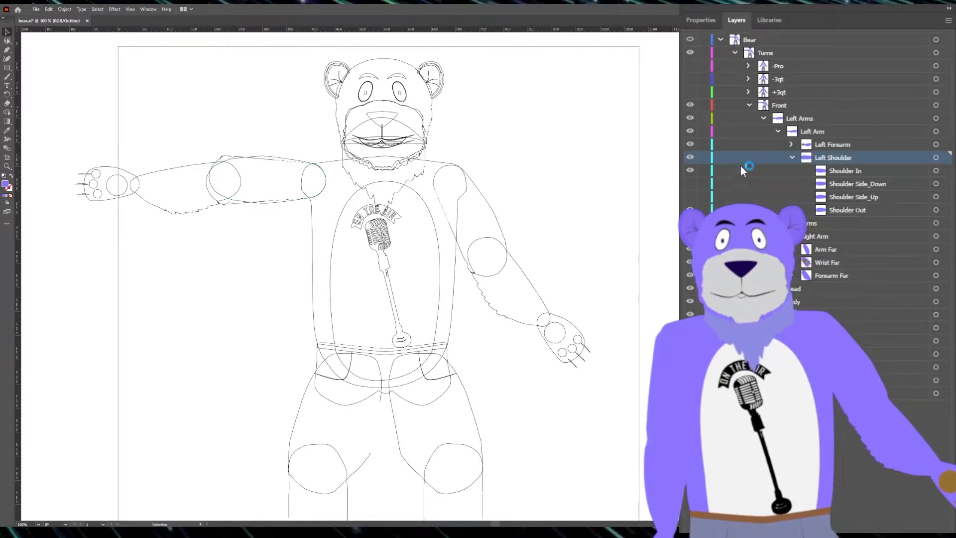
pyautogui.click(689, 170)
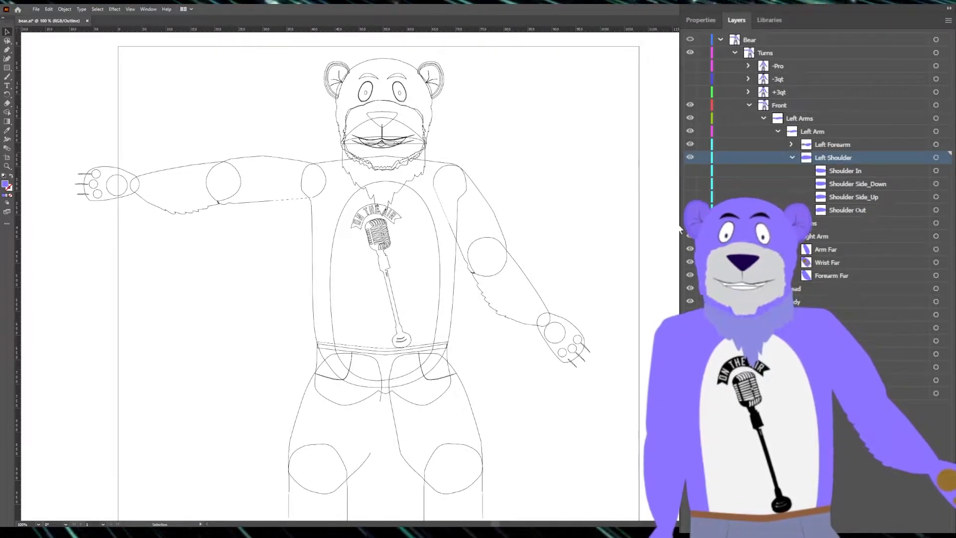
pyautogui.moveTo(690, 171); pyautogui.dragTo(690, 197)
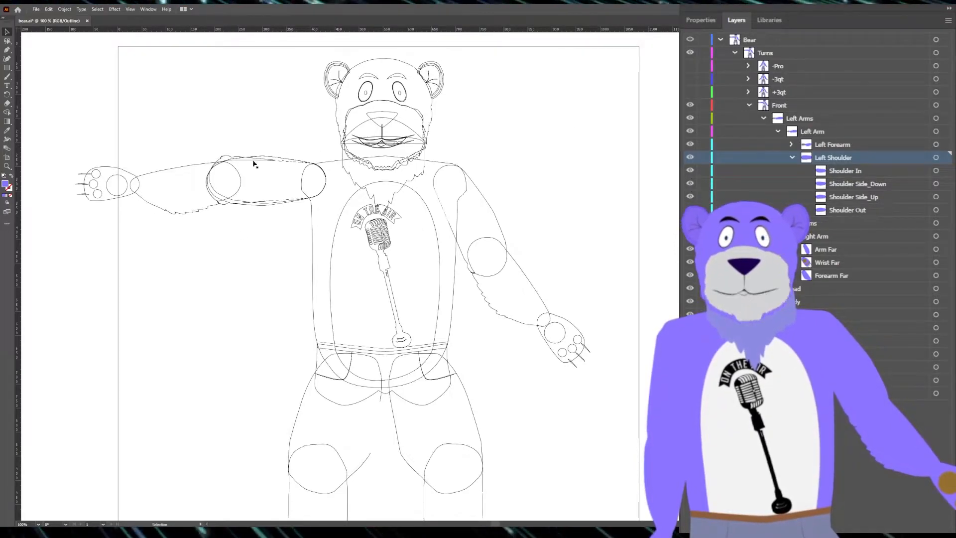
pyautogui.press('a')
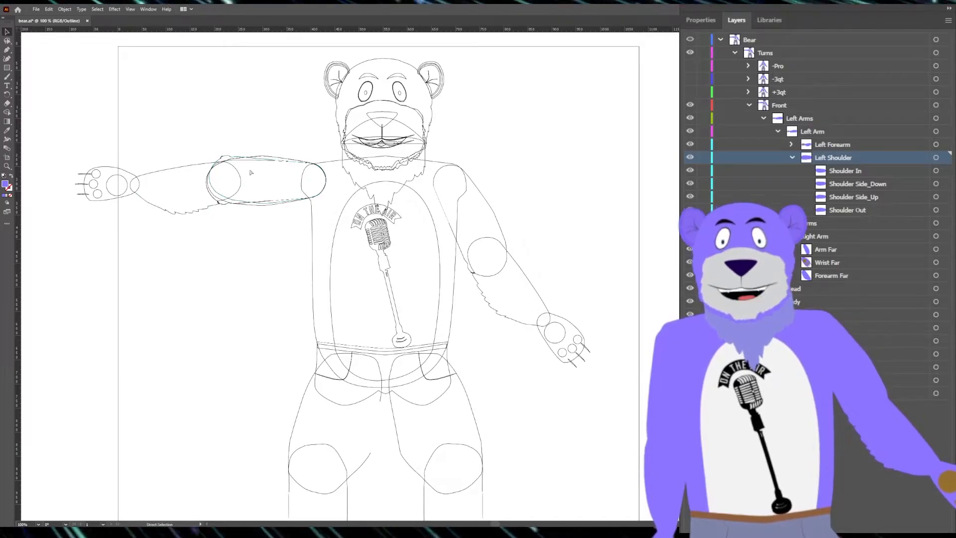
pyautogui.hscroll(-2, 222, 180)
pyautogui.press('v')
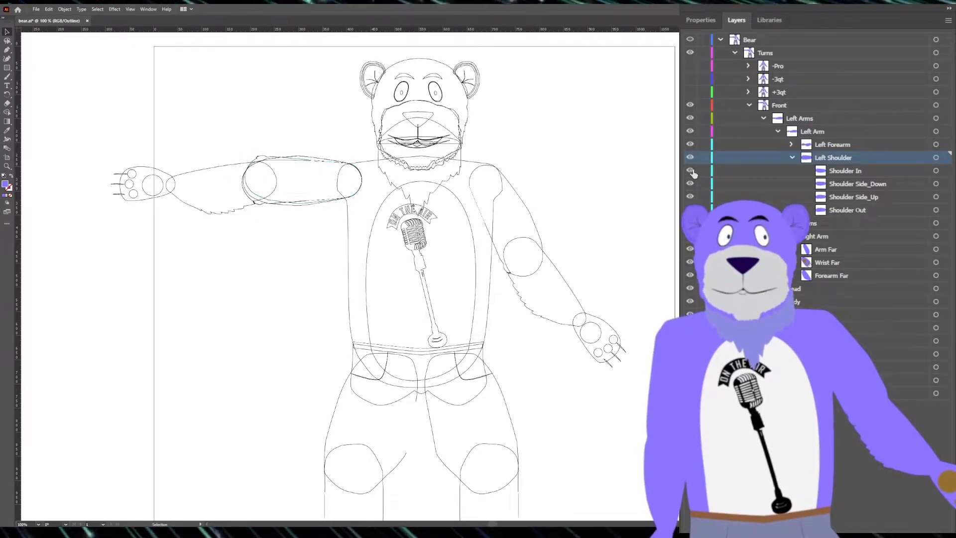
pyautogui.moveTo(690, 170); pyautogui.dragTo(691, 197)
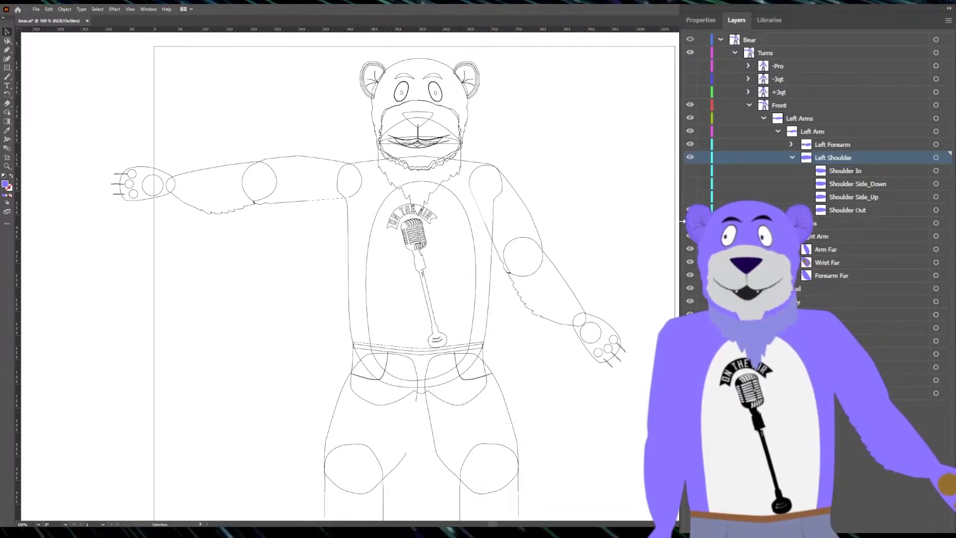
# Step: Copy the four Left Shoulder variants and paste them in place inside the Right Arm layer
pyautogui.click(944, 157)
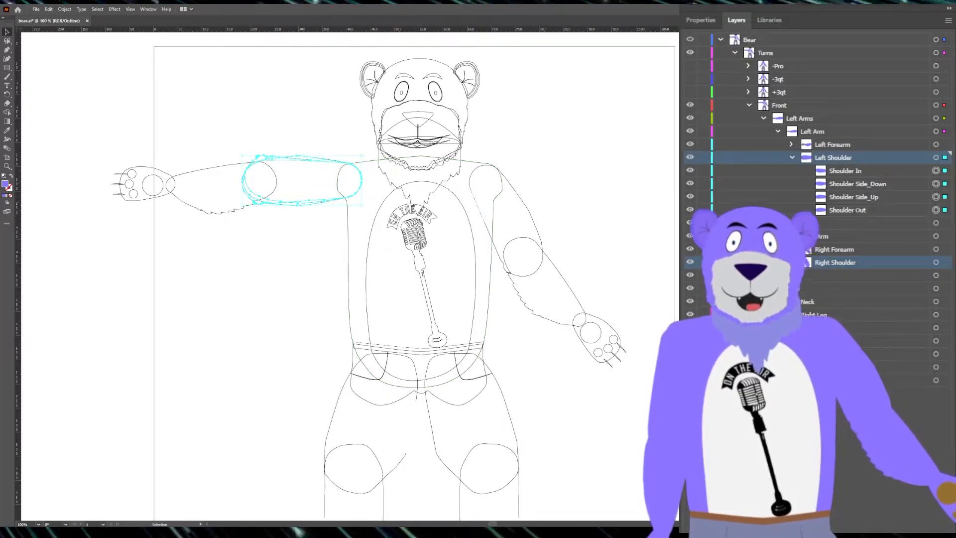
pyautogui.click(844, 264)
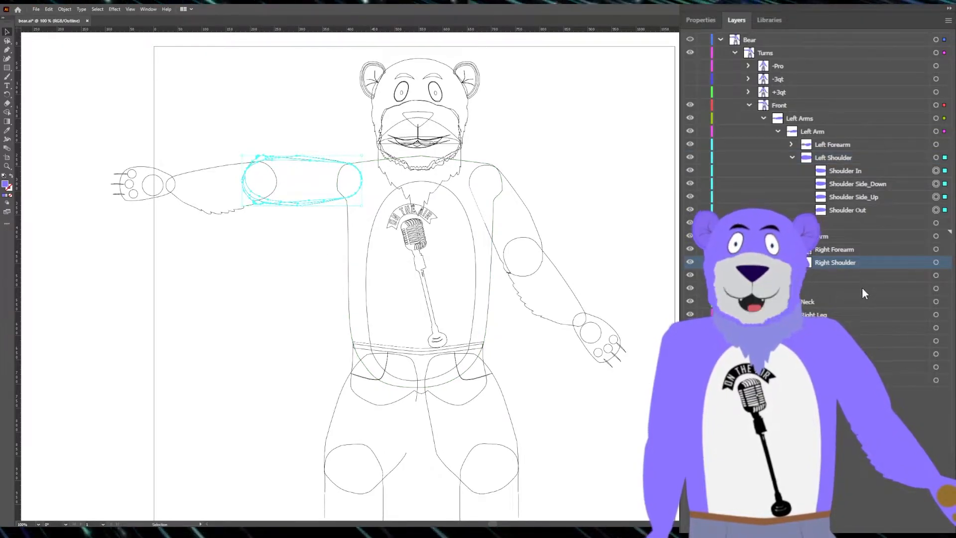
pyautogui.hotkey('ctrl', 'shift', 'v')
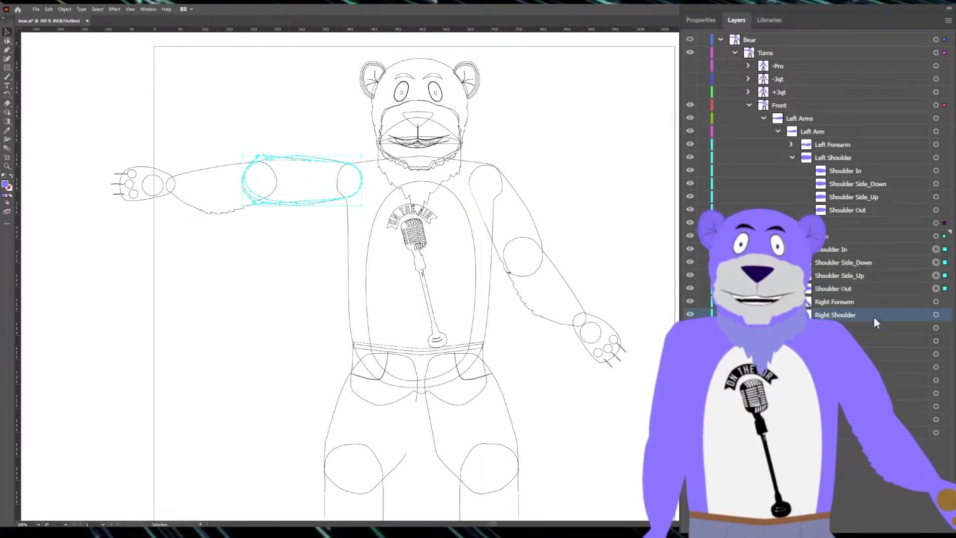
# Step: Collect the four pasted shoulder variants in a new Right Shoulder layer inside Right Arm and flip them horizontally
pyautogui.click(842, 288)
pyautogui.keyDown('shift'); pyautogui.click(837, 248); pyautogui.keyUp('shift')
pyautogui.click(837, 247)
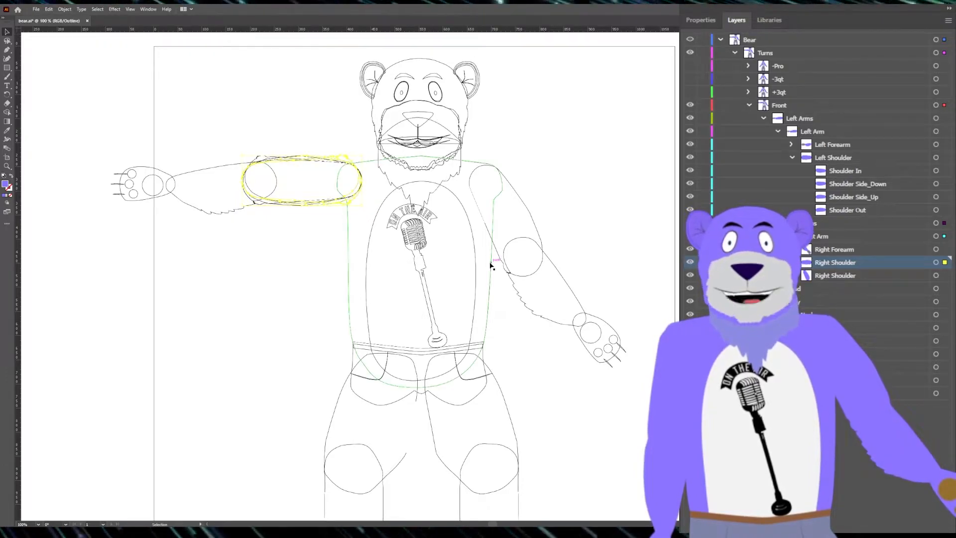
# Step: Move the mirrored shoulder variants horizontally across the body to the bear's right shoulder joint
pyautogui.press('Right')
pyautogui.press('Right')
pyautogui.press('Right')
pyautogui.press('Right')
pyautogui.press('Right')
pyautogui.press('Right')
pyautogui.press('Right')
pyautogui.press('Right')
pyautogui.press('Right')
pyautogui.press('Right')
pyautogui.press('Right')
pyautogui.press('Right')
pyautogui.press('Right')
pyautogui.press('Right')
pyautogui.press('Right')
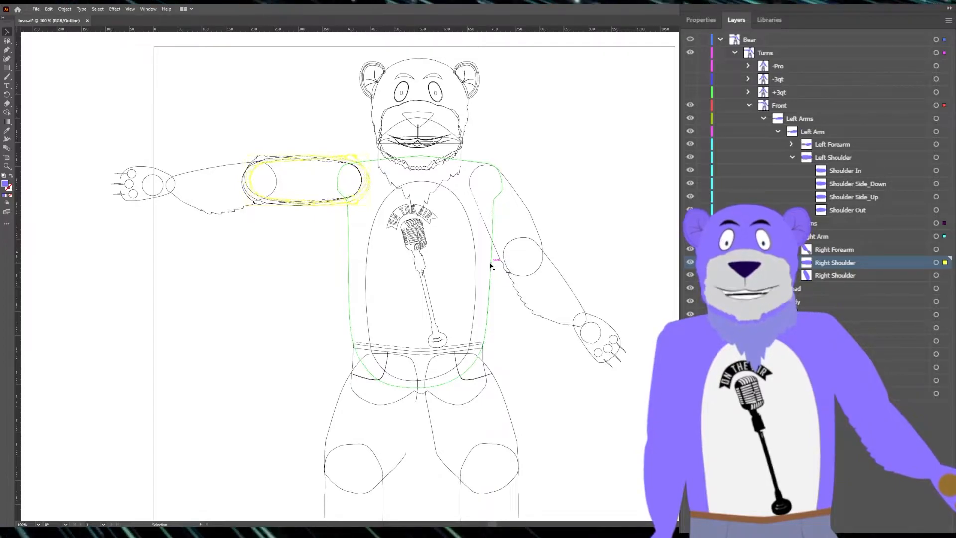
pyautogui.press('Right')
pyautogui.press('Right')
pyautogui.press('Right')
pyautogui.press('Right')
pyautogui.press('Right')
pyautogui.press('Right')
pyautogui.press('Right')
pyautogui.press('Right')
pyautogui.press('Right')
pyautogui.press('Right')
pyautogui.press('Right')
pyautogui.press('Right')
pyautogui.press('Right')
pyautogui.press('Right')
pyautogui.press('Right')
pyautogui.press('Right')
pyautogui.press('Right')
pyautogui.press('Right')
pyautogui.press('Right')
pyautogui.press('Right')
pyautogui.hotkey('shift', 'Right')
pyautogui.hotkey('shift', 'Right')
pyautogui.hotkey('shift', 'Right')
pyautogui.hotkey('shift', 'Right')
pyautogui.hotkey('shift', 'Right')
pyautogui.hotkey('shift', 'Right')
pyautogui.hotkey('shift', 'Right')
pyautogui.hotkey('shift', 'Right')
pyautogui.hotkey('shift', 'Right')
pyautogui.hotkey('shift', 'Right')
pyautogui.hotkey('shift', 'Right')
pyautogui.hotkey('shift', 'Right')
pyautogui.hotkey('shift', 'Right')
pyautogui.hotkey('shift', 'Right')
pyautogui.hotkey('shift', 'Right')
pyautogui.hotkey('shift', 'Right')
pyautogui.hotkey('shift', 'Right')
pyautogui.hotkey('shift', 'Right')
pyautogui.hotkey('shift', 'Right')
pyautogui.hotkey('shift', 'Right')
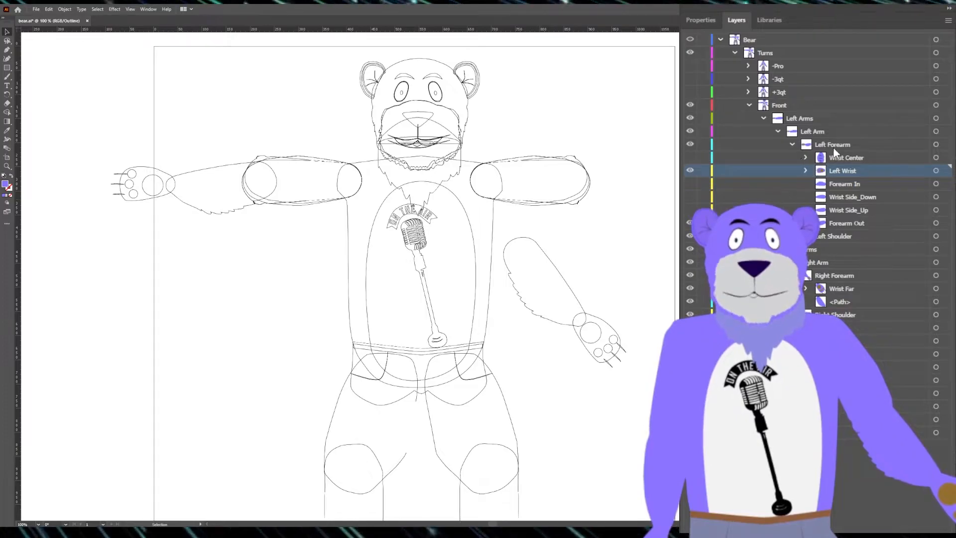
# Step: Show all four forearm variants in Left Forearm, copy them into the Right Forearm layer and place them mirrored against the right shoulder
pyautogui.click(843, 158)
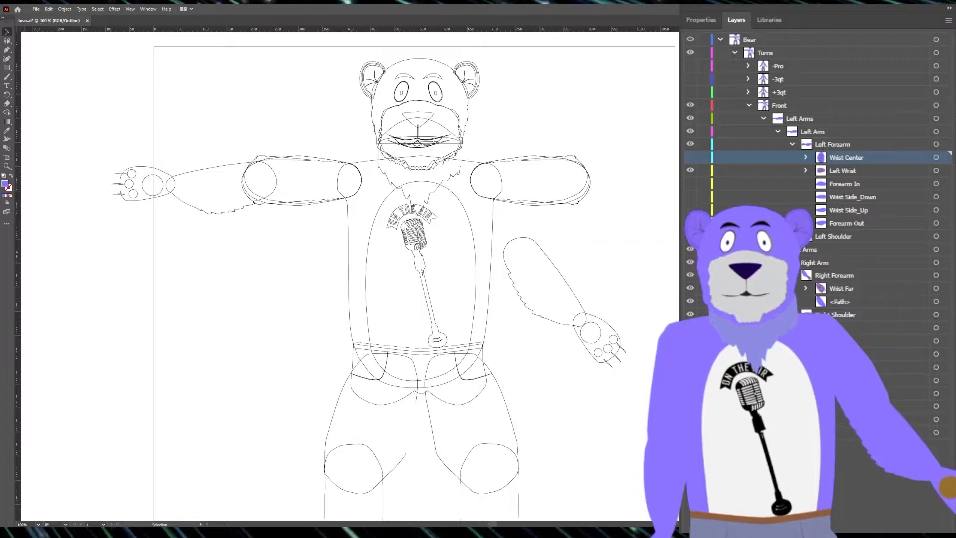
pyautogui.click(842, 170)
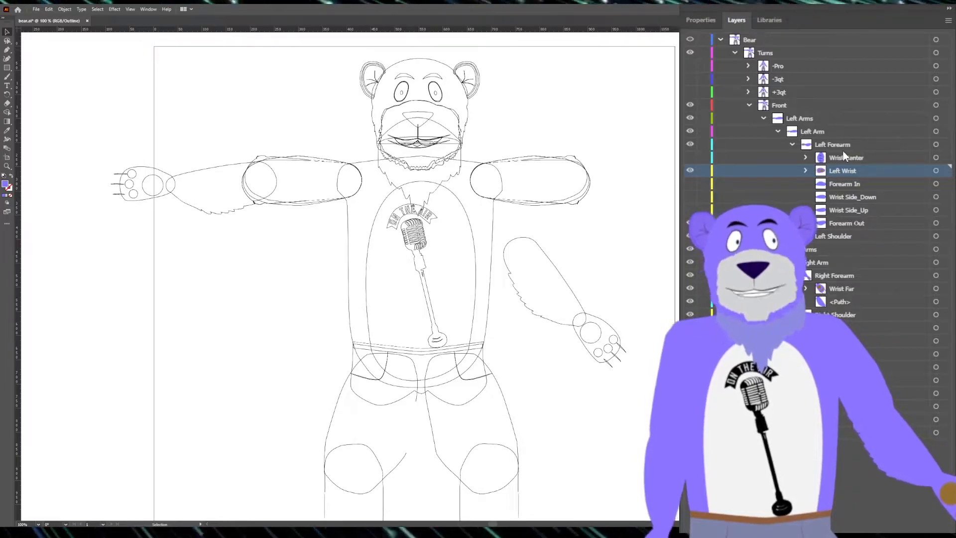
pyautogui.click(842, 148)
pyautogui.click(857, 198)
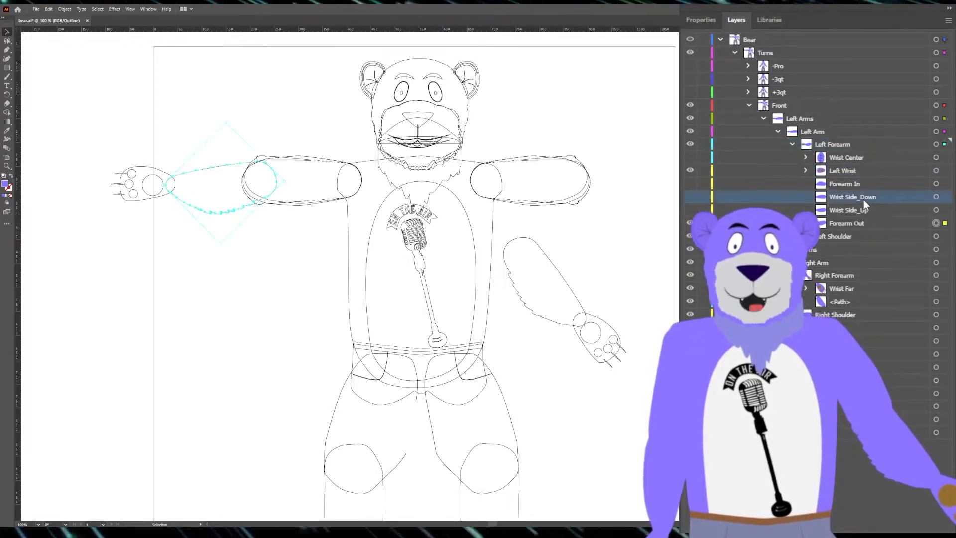
pyautogui.click(849, 184)
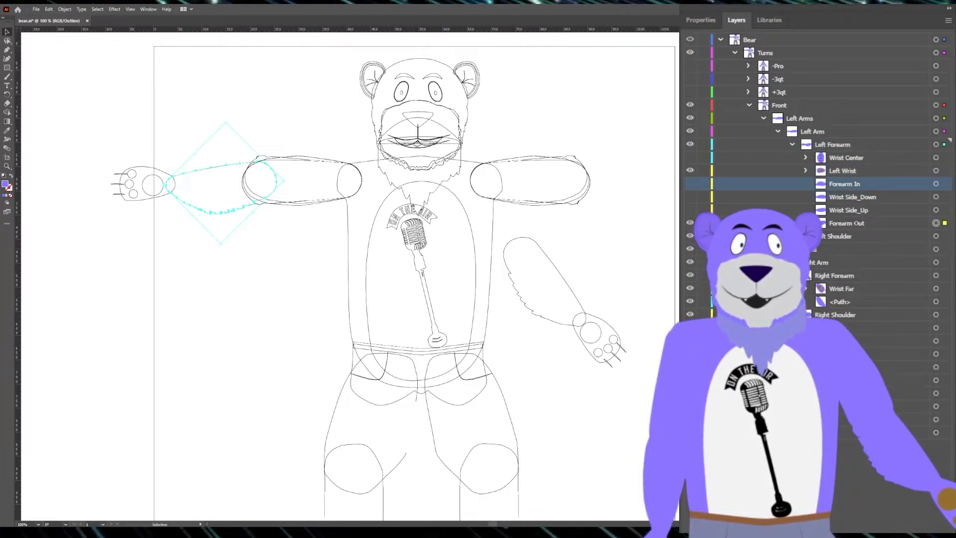
pyautogui.click(690, 183)
pyautogui.keyDown('shift'); pyautogui.click(944, 210); pyautogui.keyUp('shift')
pyautogui.keyDown('shift'); pyautogui.click(944, 196); pyautogui.keyUp('shift')
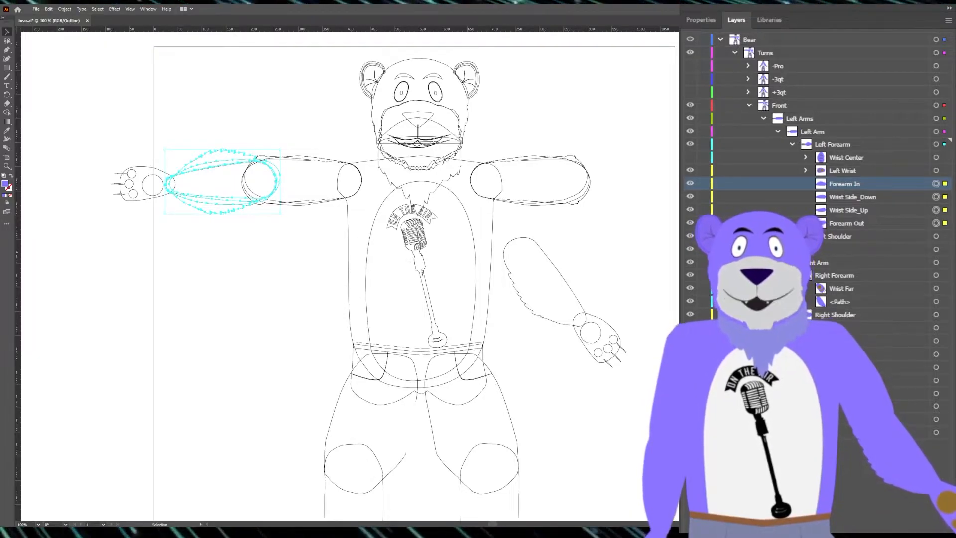
pyautogui.click(845, 303)
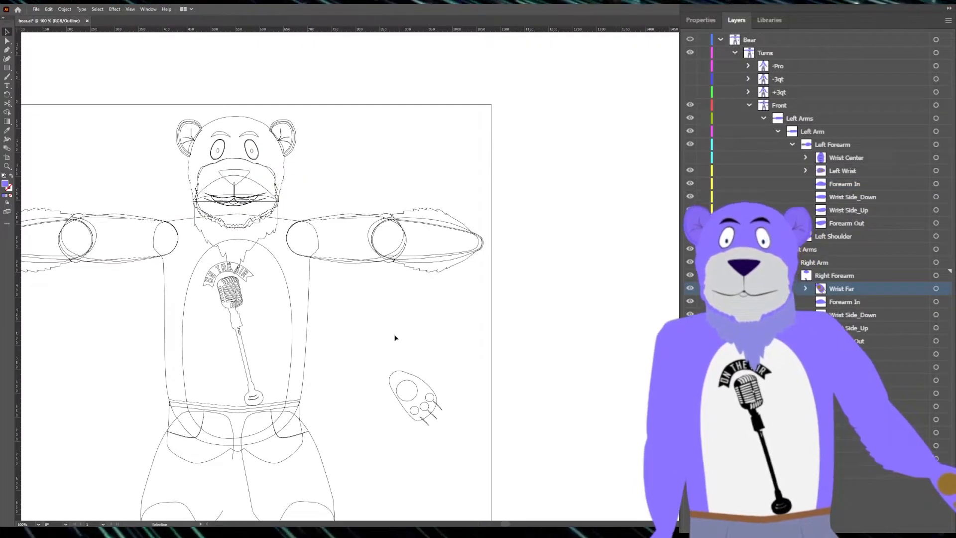
# Step: Show the four Left Wrist variants from Wrist In to Wrist Out, copy them and paste them in place inside Right Forearm
pyautogui.scroll(-1, 395, 339)
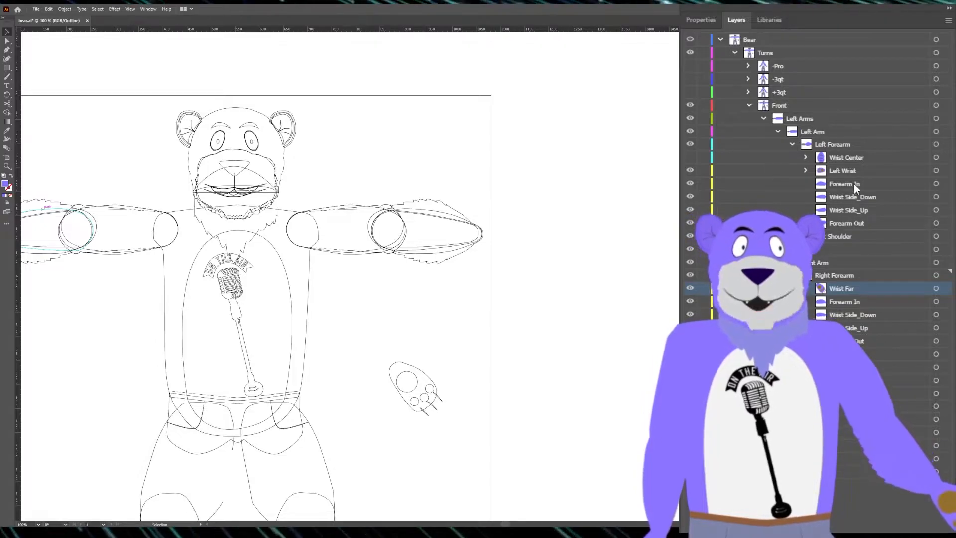
pyautogui.click(849, 171)
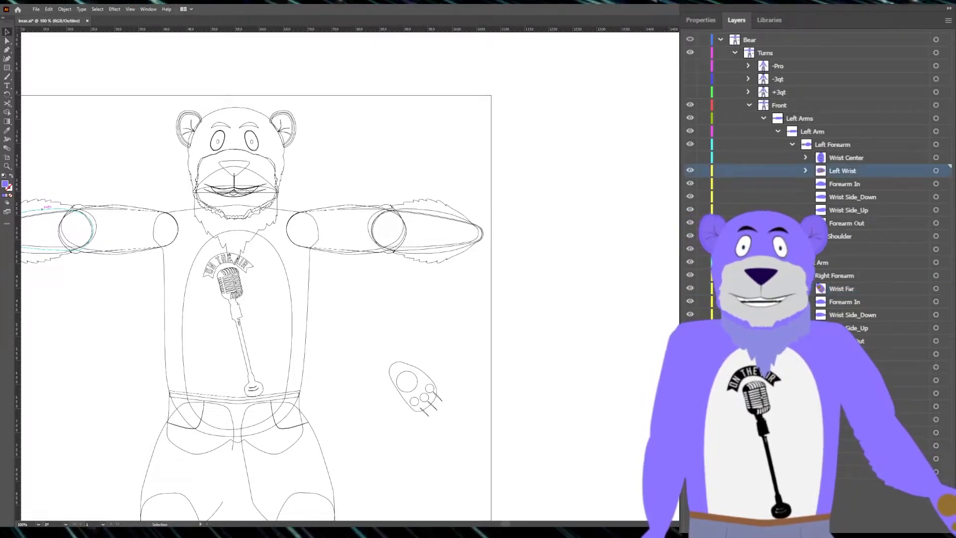
pyautogui.click(945, 171)
pyautogui.hscroll(-5, 417, 348)
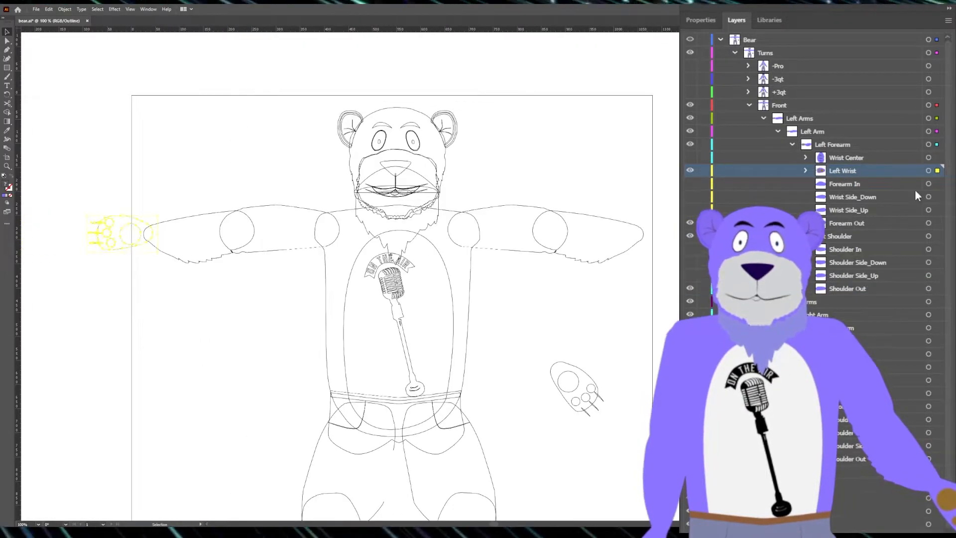
pyautogui.click(806, 170)
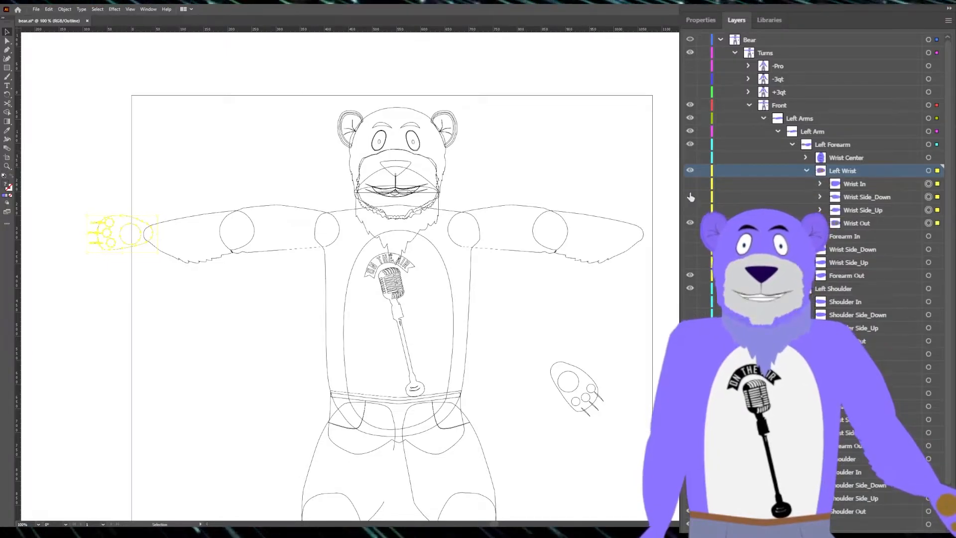
pyautogui.moveTo(689, 184); pyautogui.dragTo(690, 218)
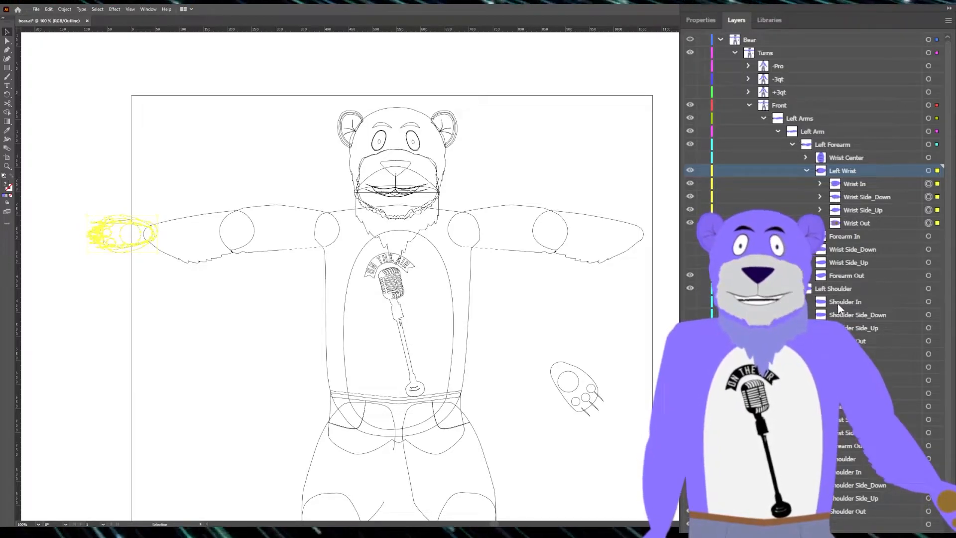
pyautogui.click(846, 393)
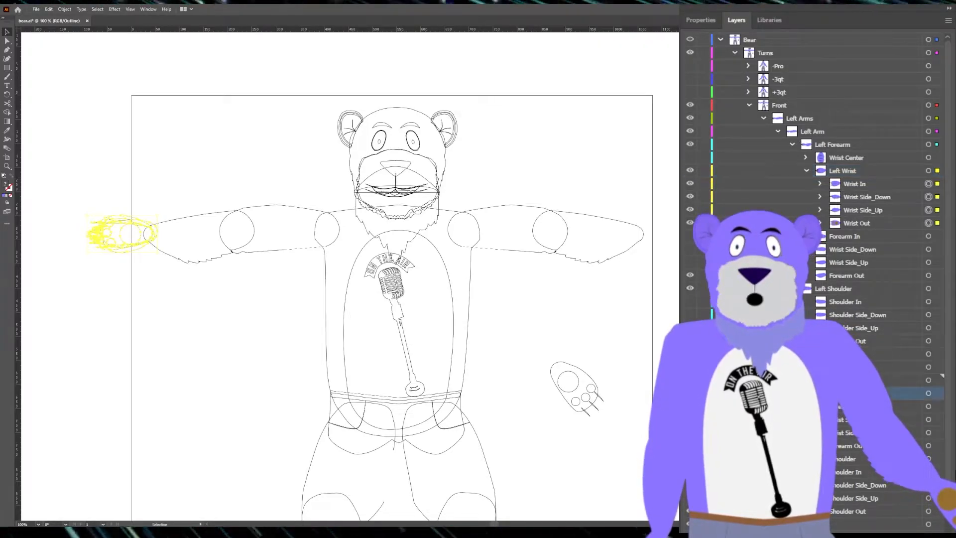
pyautogui.hotkey('ctrl', 'shift', 'v')
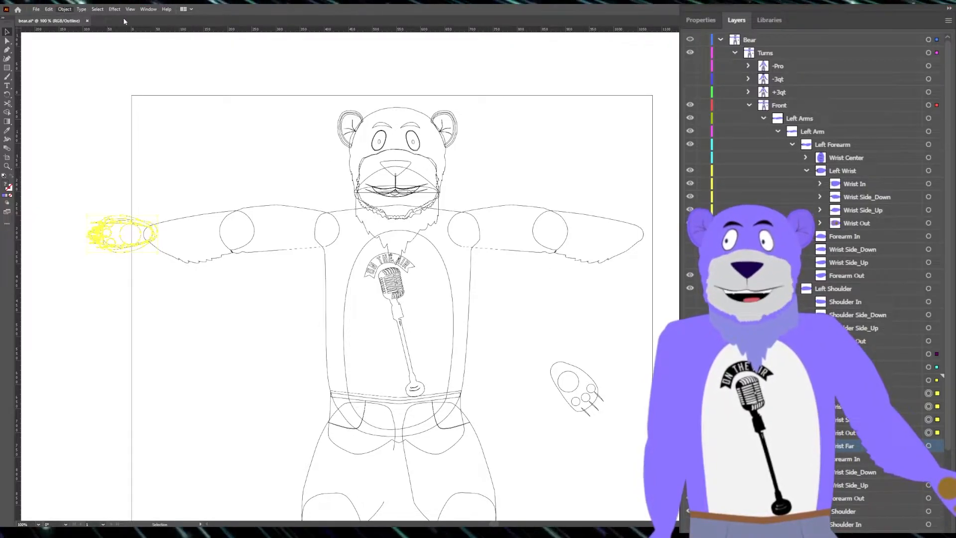
# Step: Flip the pasted wrist variants horizontally and move them across to the end of the right forearm
pyautogui.click(207, 46)
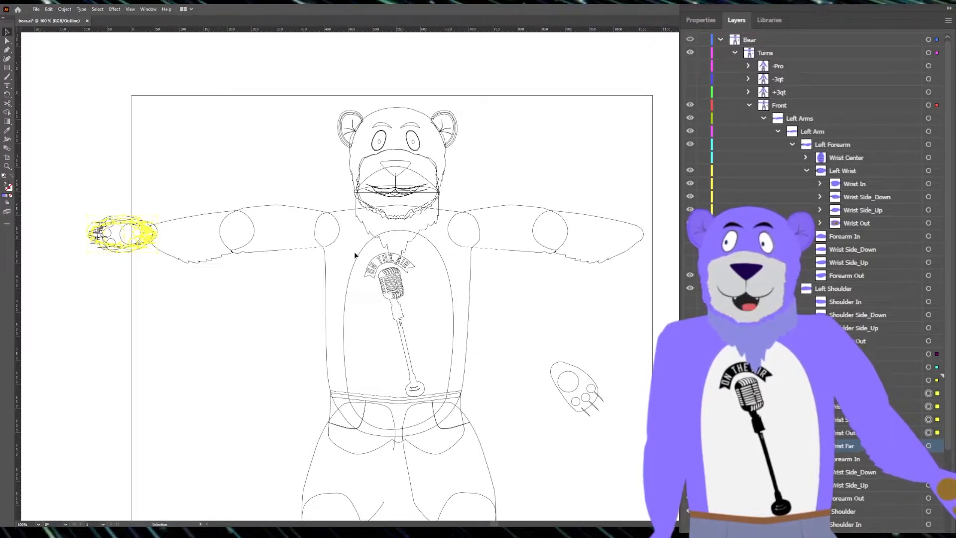
pyautogui.hotkey('shift', 'Right')
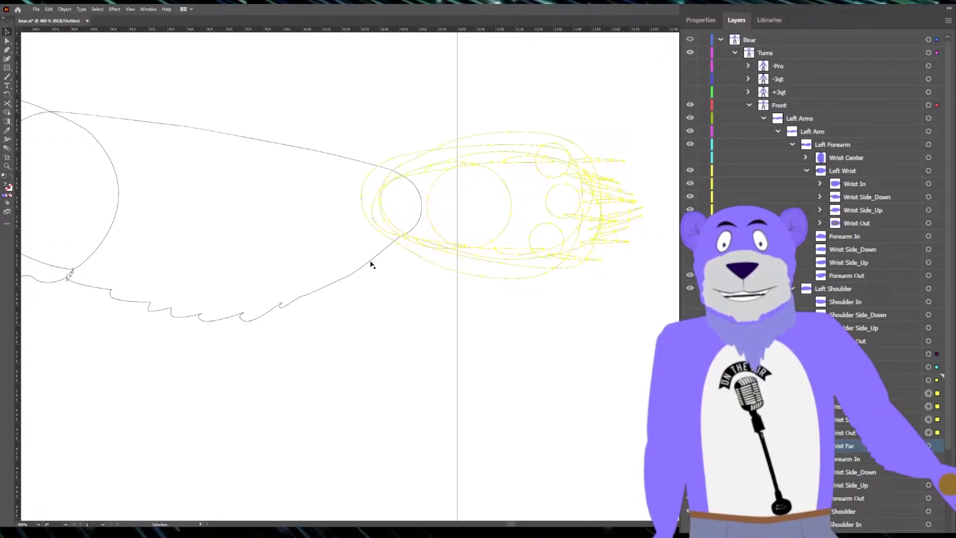
# Step: Compare up close how the wrist variants overlap the forearm end on the left and right arms
pyautogui.scroll(-8, 371, 264)
pyautogui.scroll(8, 229, 254)
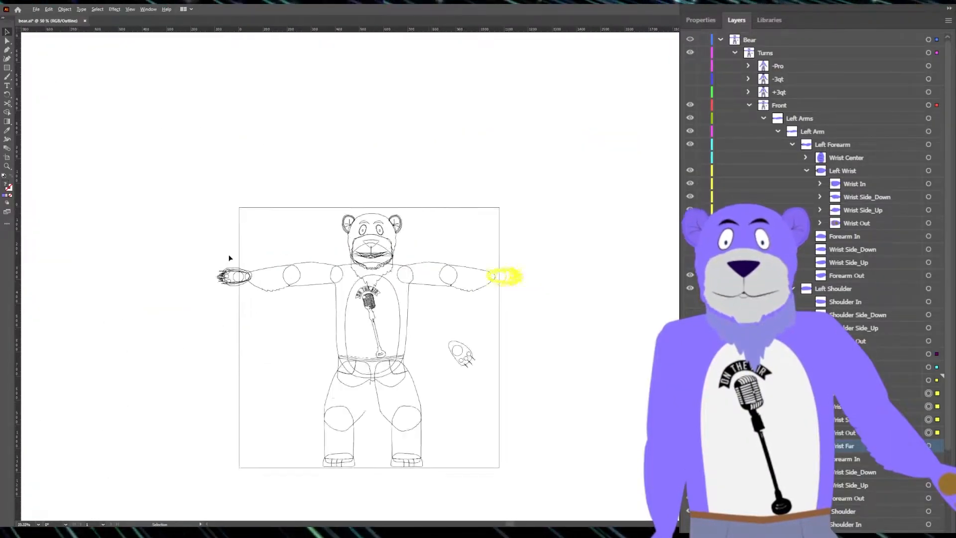
pyautogui.scroll(-9, 400, 411)
pyautogui.scroll(6, 497, 419)
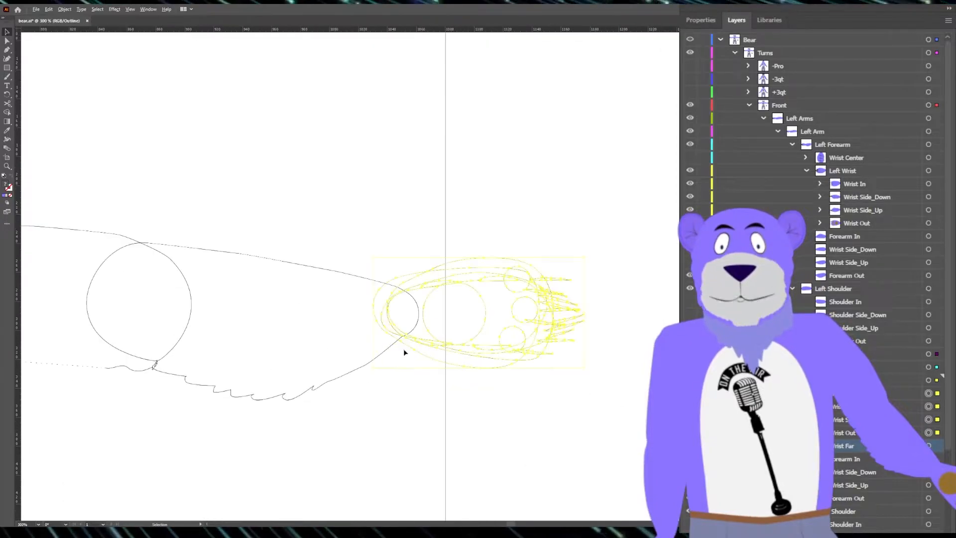
pyautogui.scroll(-6, 383, 338)
pyautogui.scroll(8, 184, 297)
pyautogui.scroll(-5, 284, 284)
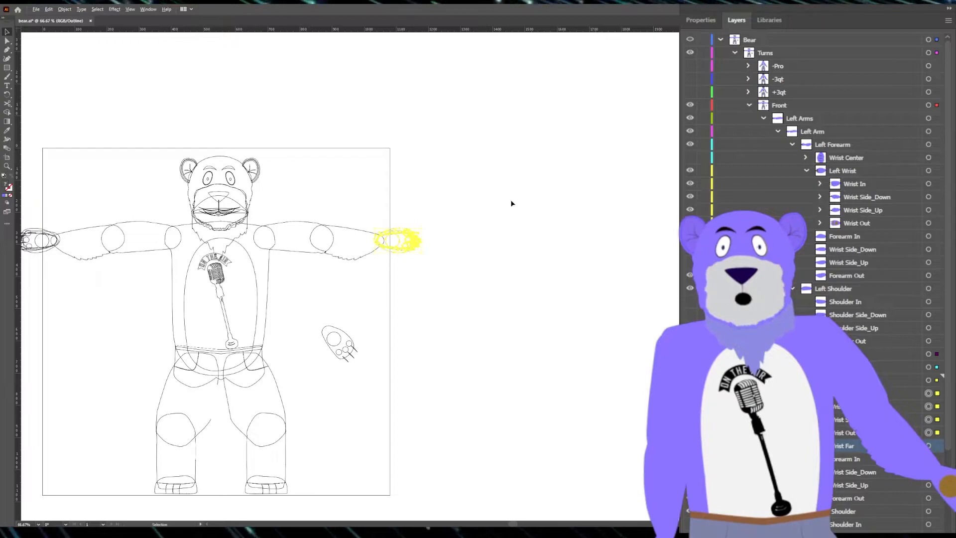
pyautogui.scroll(5, 365, 249)
pyautogui.scroll(-8, 168, 245)
pyautogui.scroll(6, 192, 252)
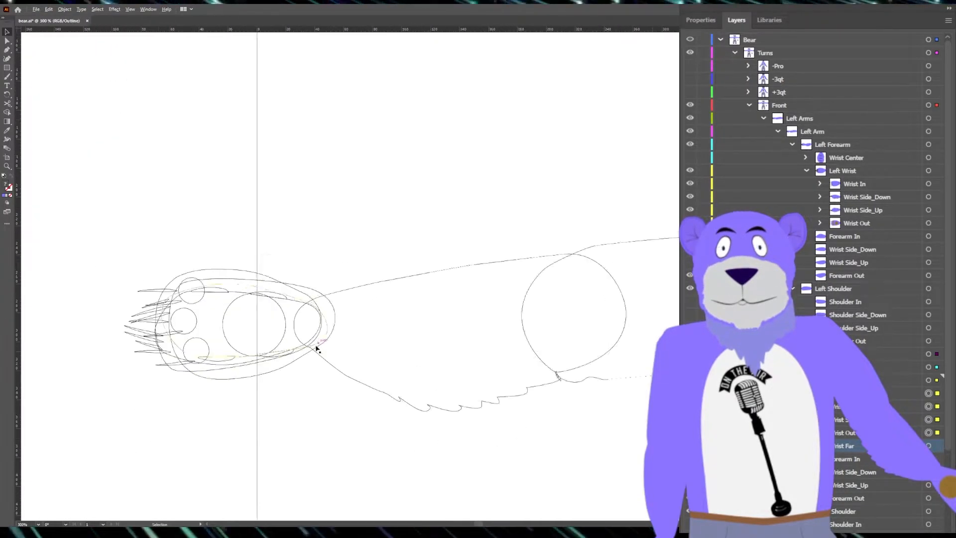
pyautogui.scroll(-6, 285, 336)
pyautogui.scroll(6, 438, 332)
pyautogui.scroll(-6, 352, 405)
pyautogui.scroll(3, 204, 446)
pyautogui.scroll(-6, 238, 448)
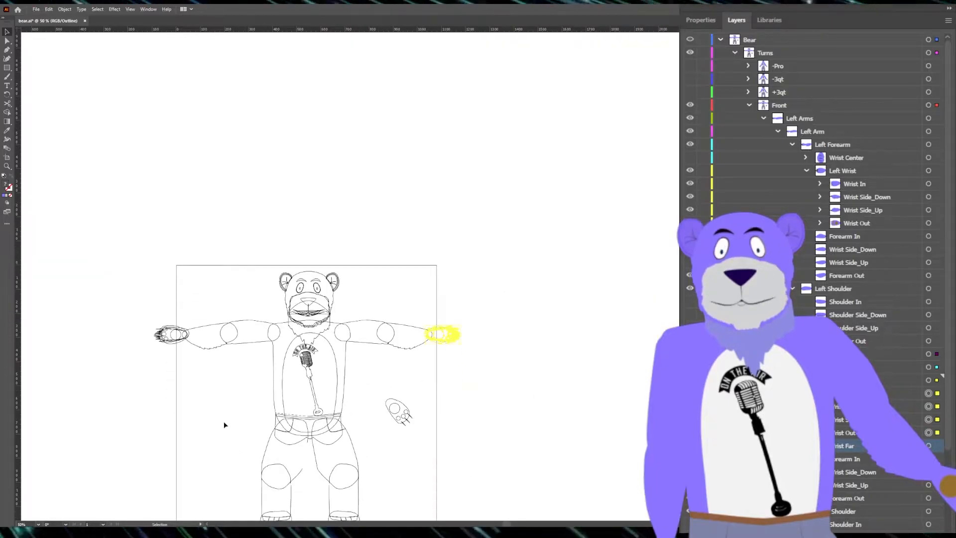
pyautogui.scroll(2, 233, 395)
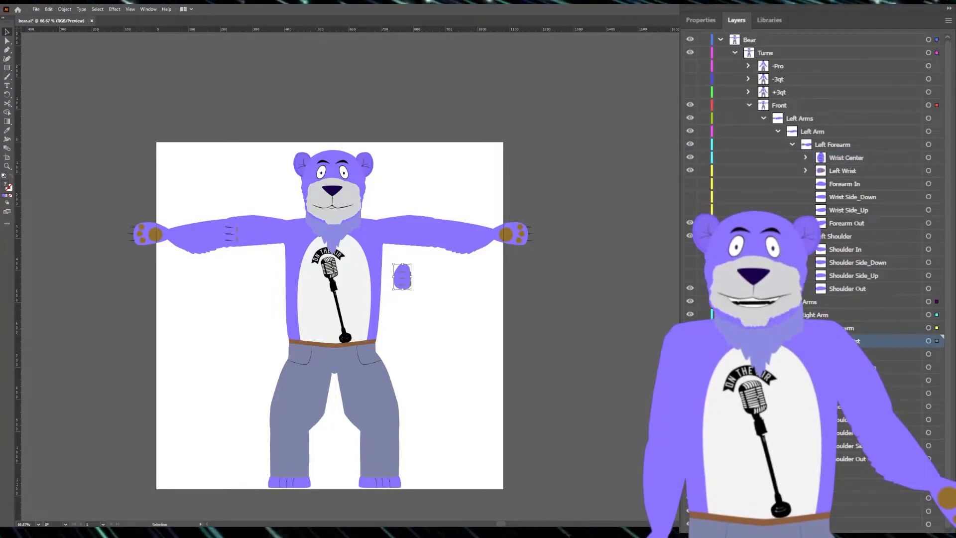
# Step: Undo the last change involving the Wrist Center copy and toggle the contents of the left Wrist Center layer
pyautogui.hotkey('ctrl', 'z')
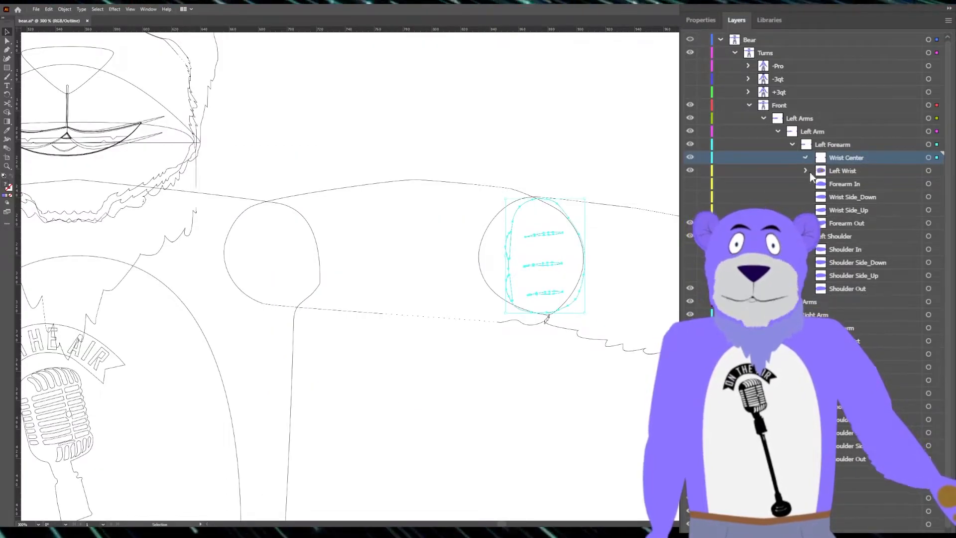
pyautogui.click(805, 157)
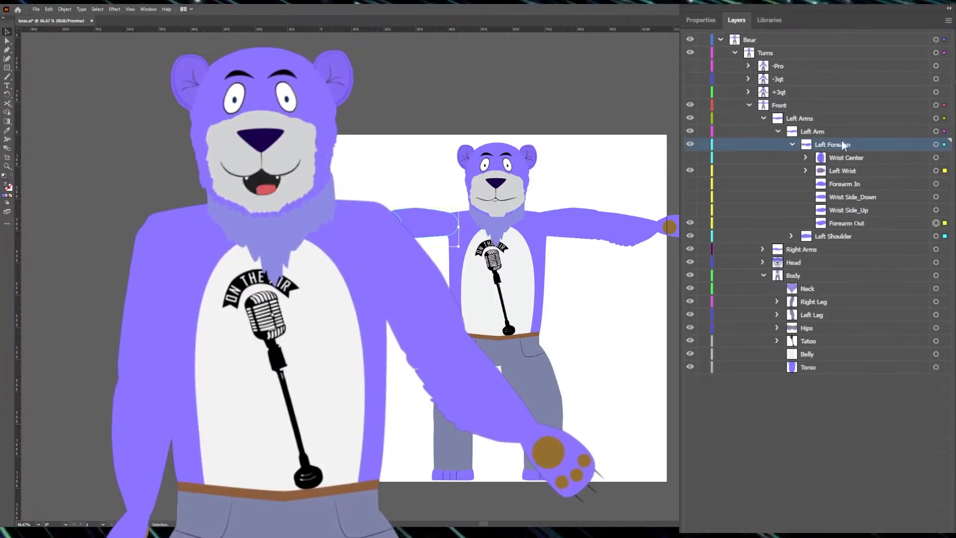
# Step: Review how Left Arms and Right Arms are organized under Front, and how Left Arm holds the forearm and shoulder layers
pyautogui.click(763, 118)
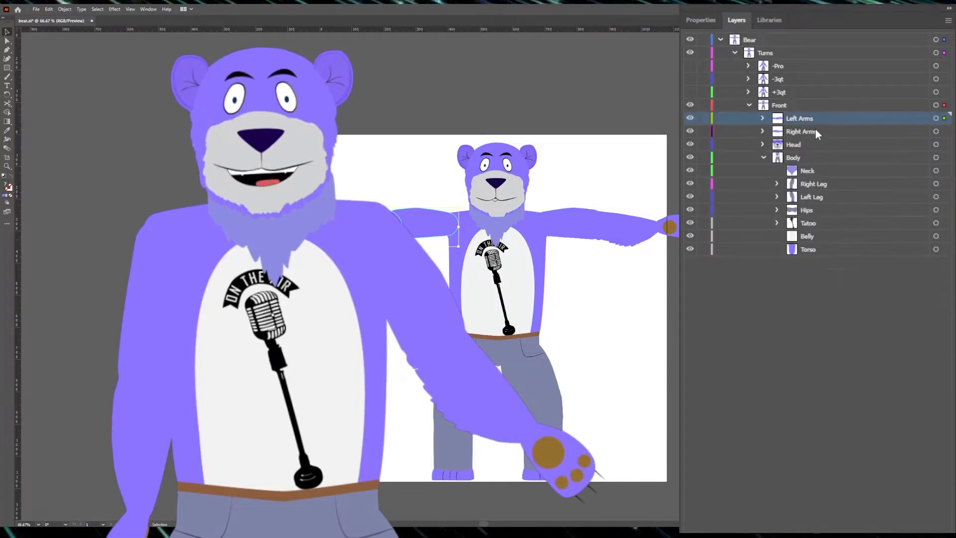
pyautogui.click(918, 134)
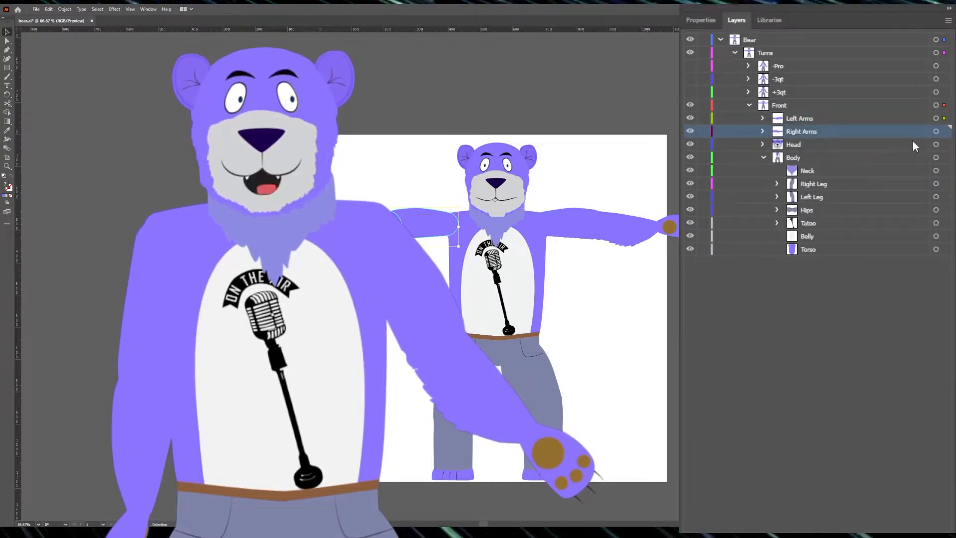
pyautogui.click(799, 119)
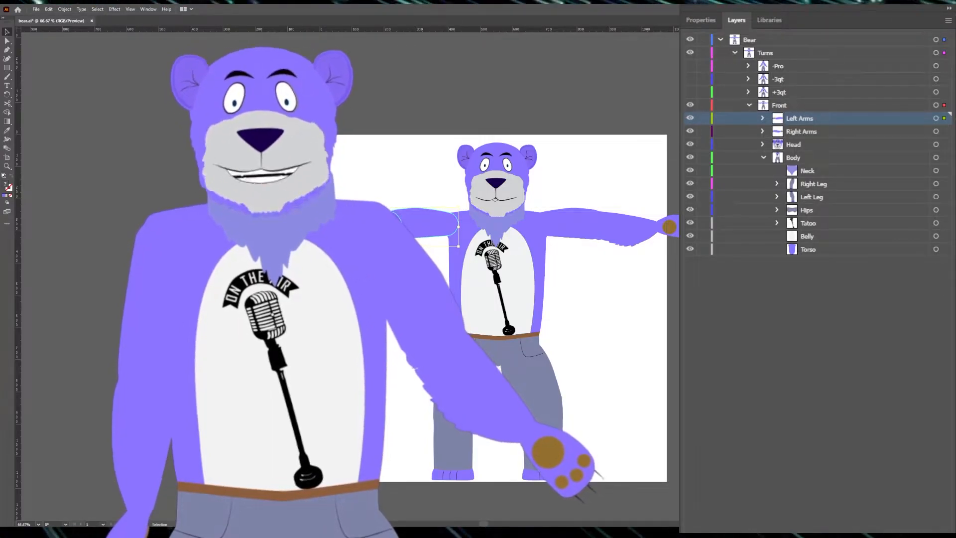
pyautogui.click(762, 118)
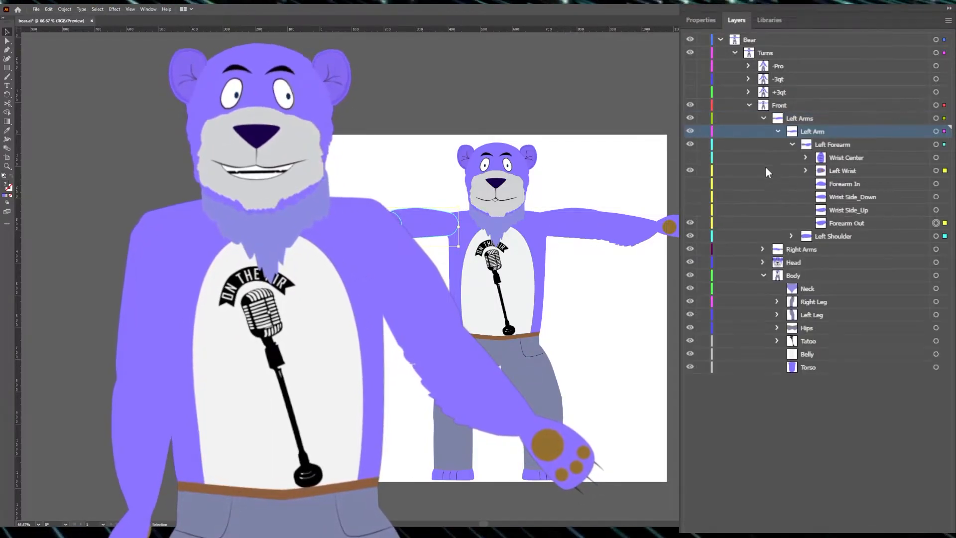
pyautogui.click(777, 131)
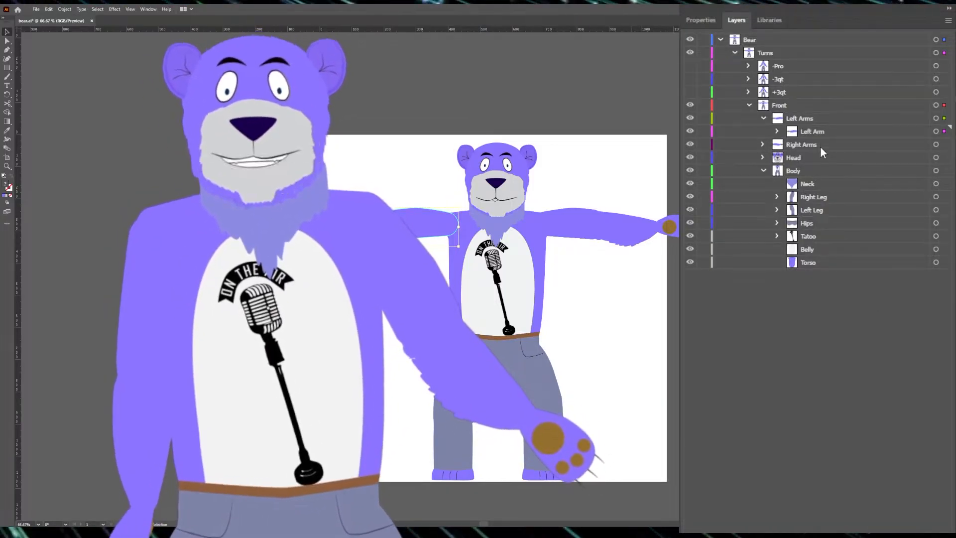
pyautogui.click(807, 134)
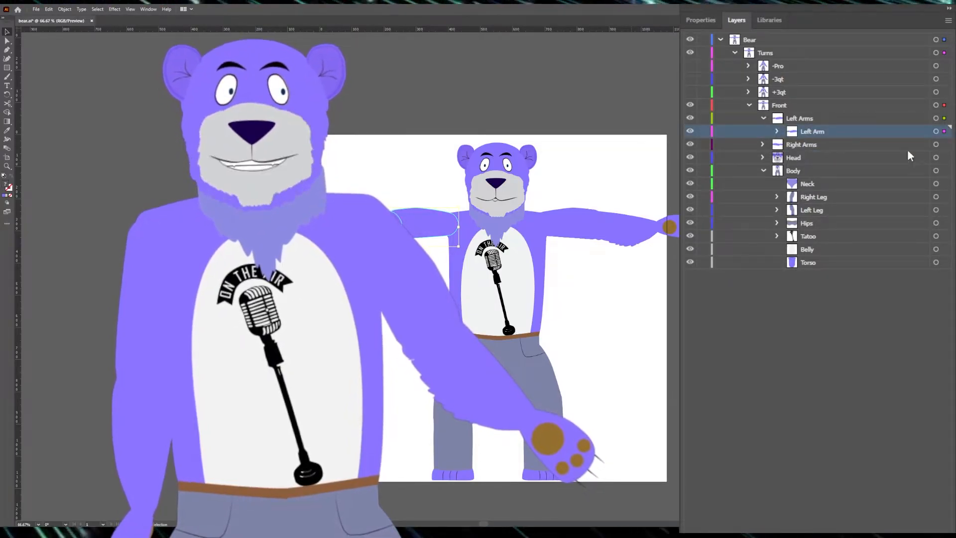
pyautogui.click(776, 131)
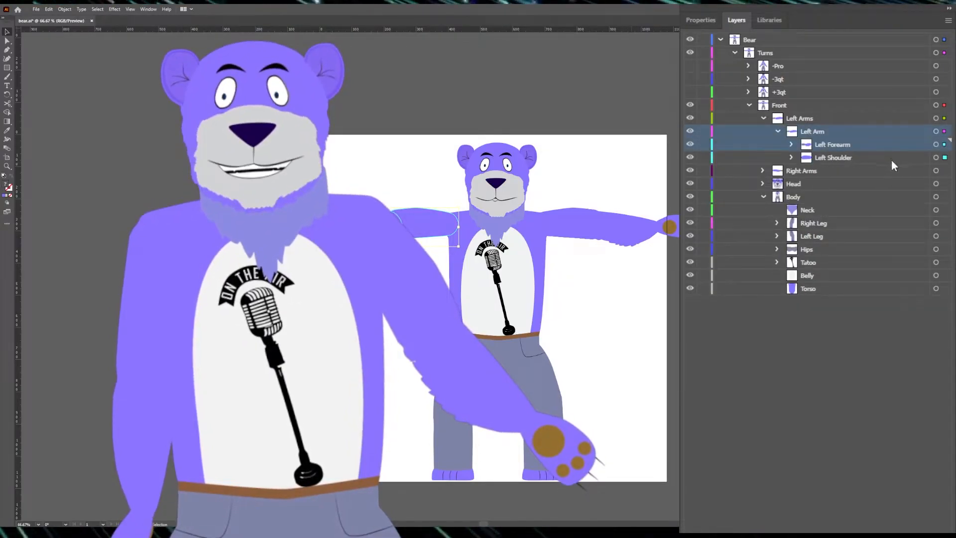
# Step: Select the left shoulder artwork on the canvas and look through the Left Shoulder layer's variants, highlighting Shoulder In
pyautogui.click(846, 157)
pyautogui.click(435, 175)
pyautogui.click(427, 227)
pyautogui.click(791, 157)
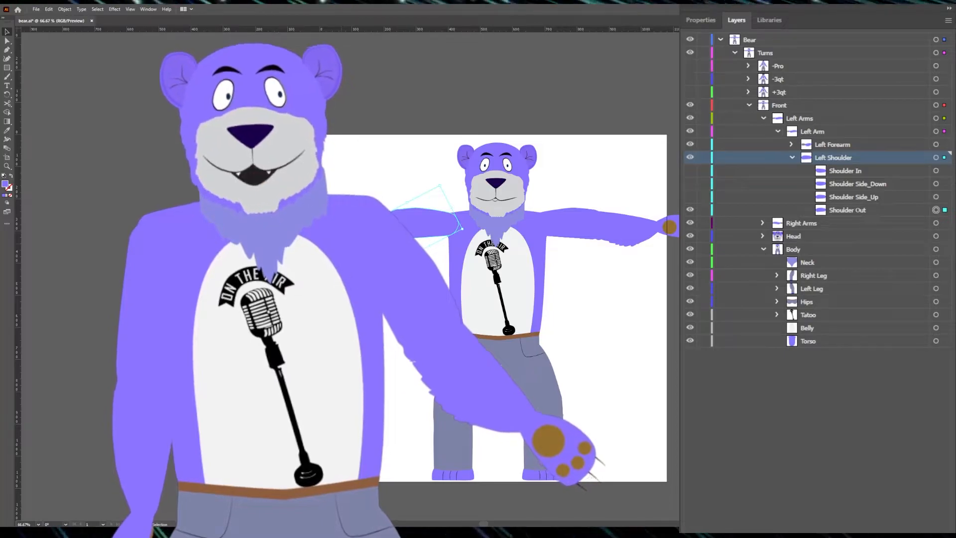
pyautogui.click(845, 170)
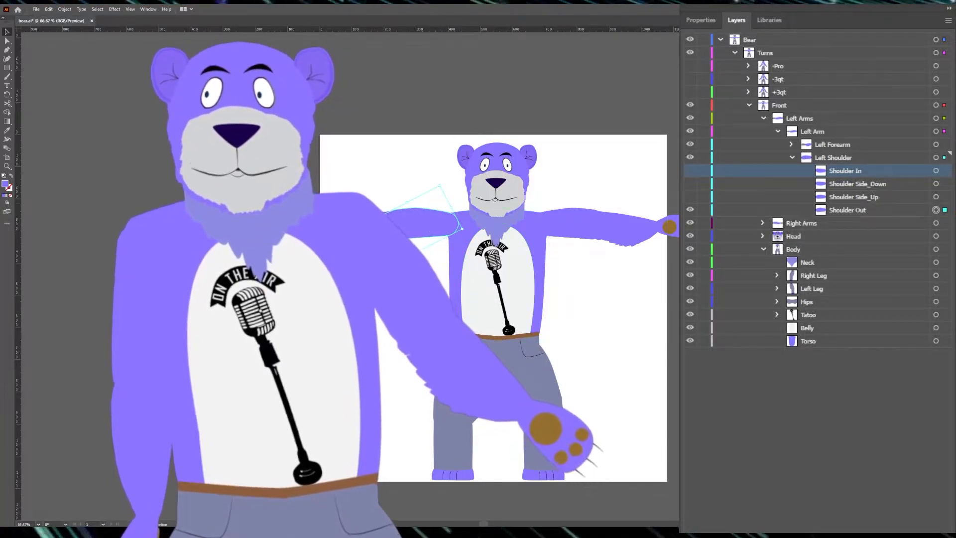
# Step: Highlight Shoulder Out among the left shoulder variants and collapse the Left Shoulder layer
pyautogui.click(847, 210)
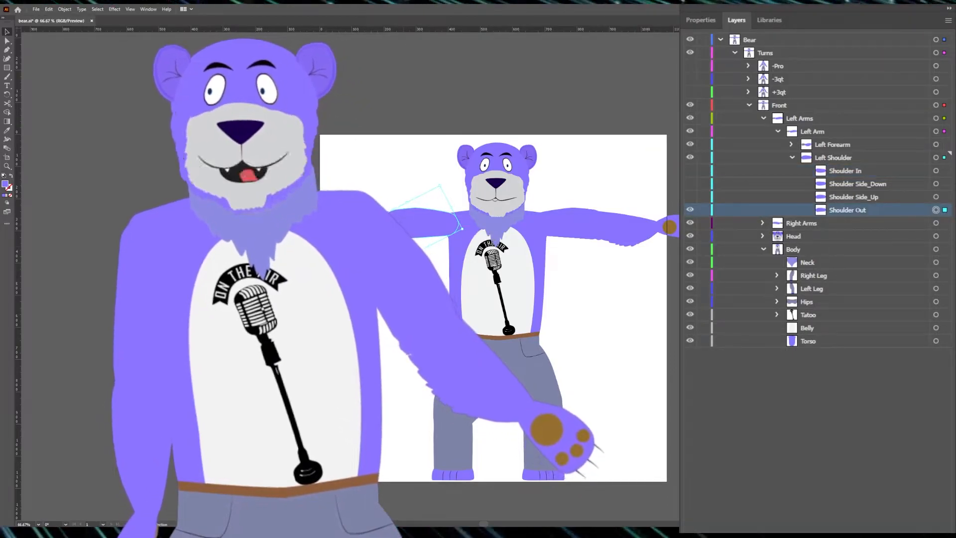
pyautogui.click(791, 161)
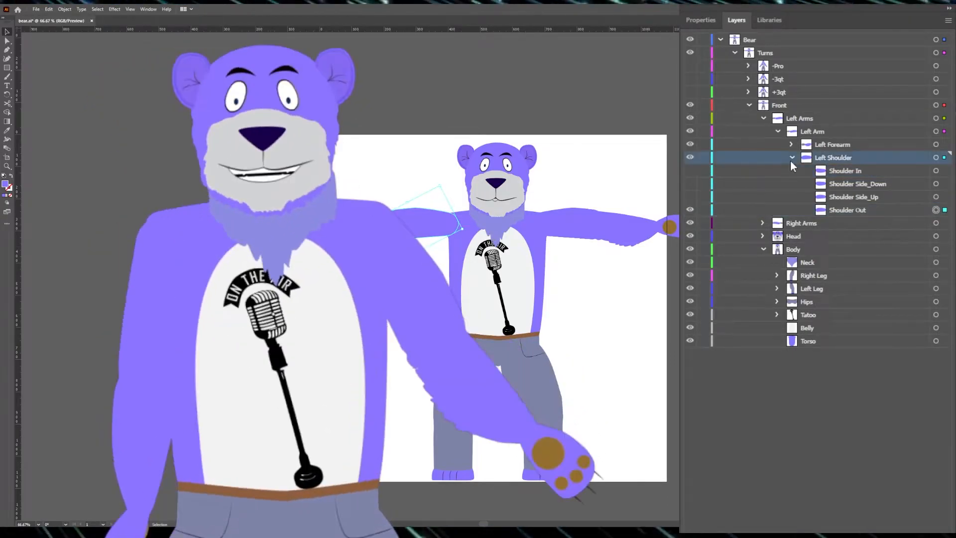
pyautogui.click(791, 158)
# Step: Review the contents of the Left Forearm layer and the variants inside Left Wrist, leaving the artwork deselected
pyautogui.click(858, 145)
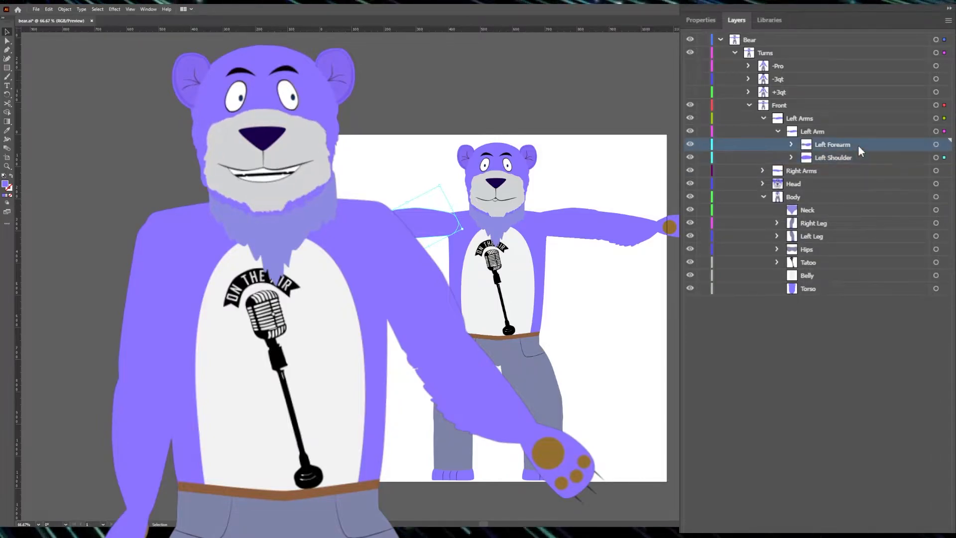
pyautogui.click(944, 146)
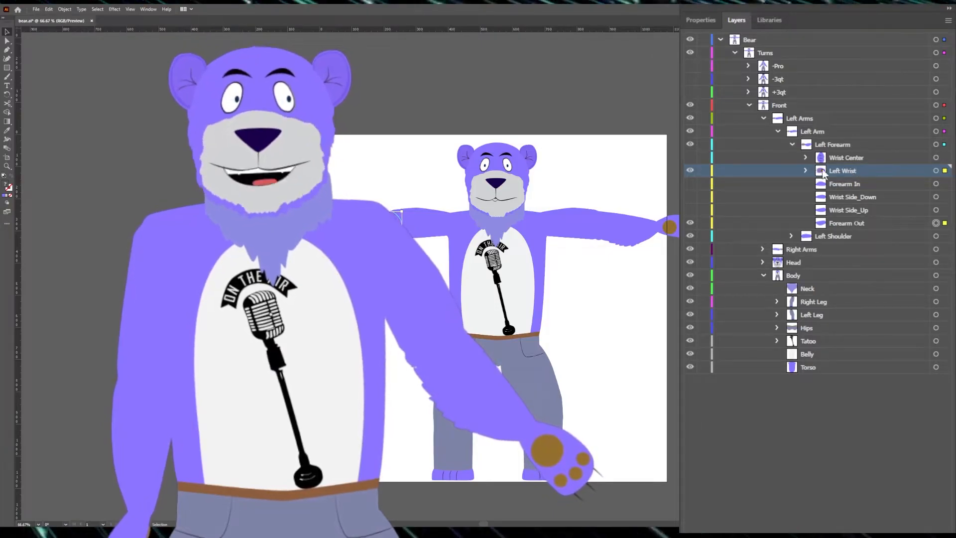
pyautogui.hotkey('ctrl', 'shift', 'a')
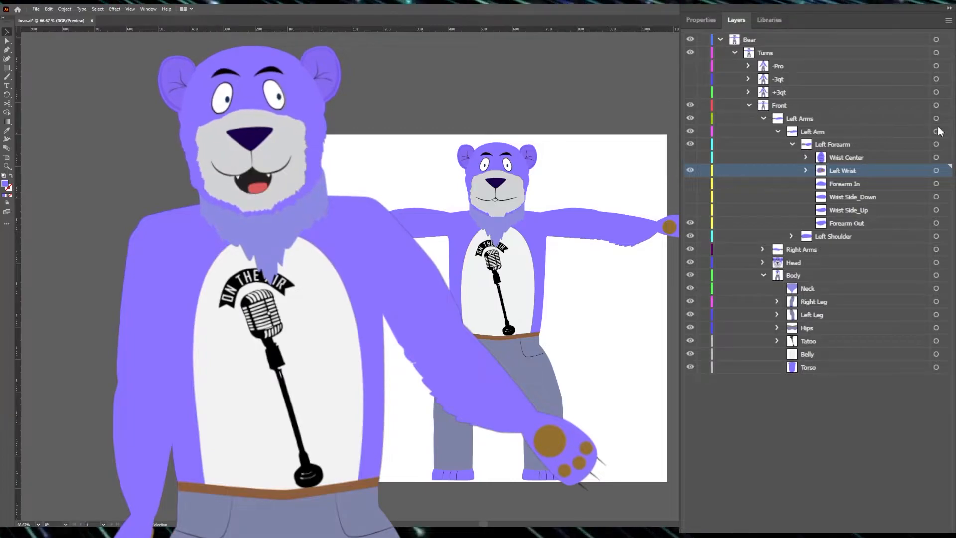
pyautogui.click(804, 170)
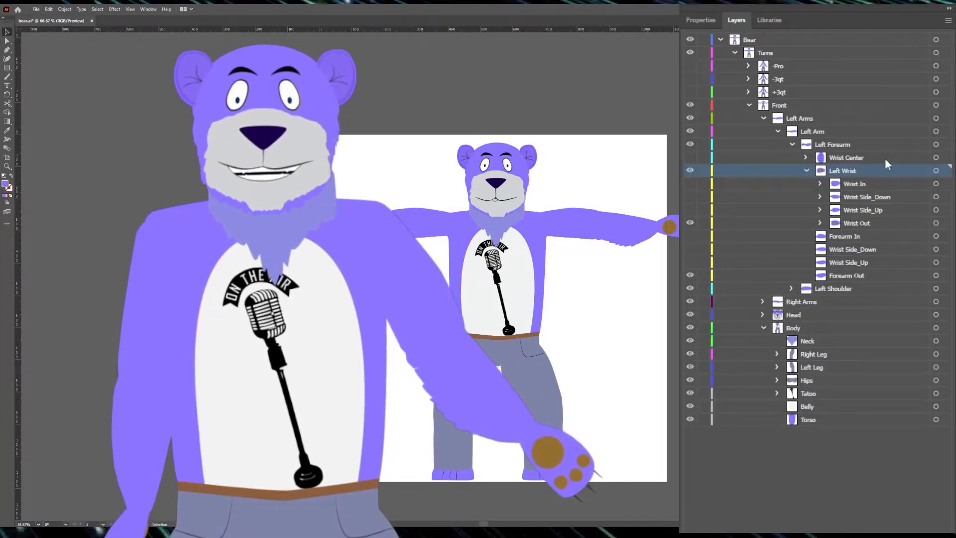
pyautogui.click(808, 169)
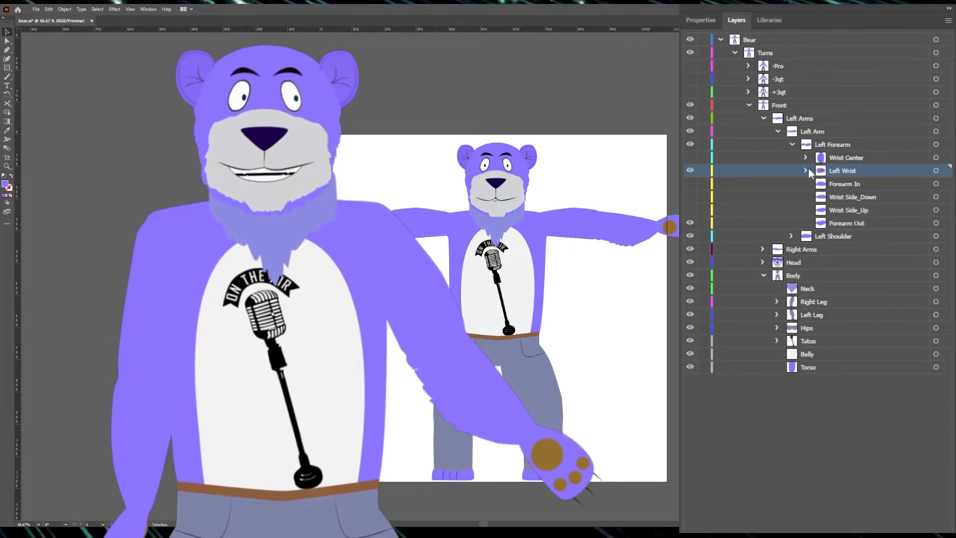
# Step: Highlight the Forearm In layer and inspect the left arm up close before returning to the full artboard
pyautogui.click(835, 188)
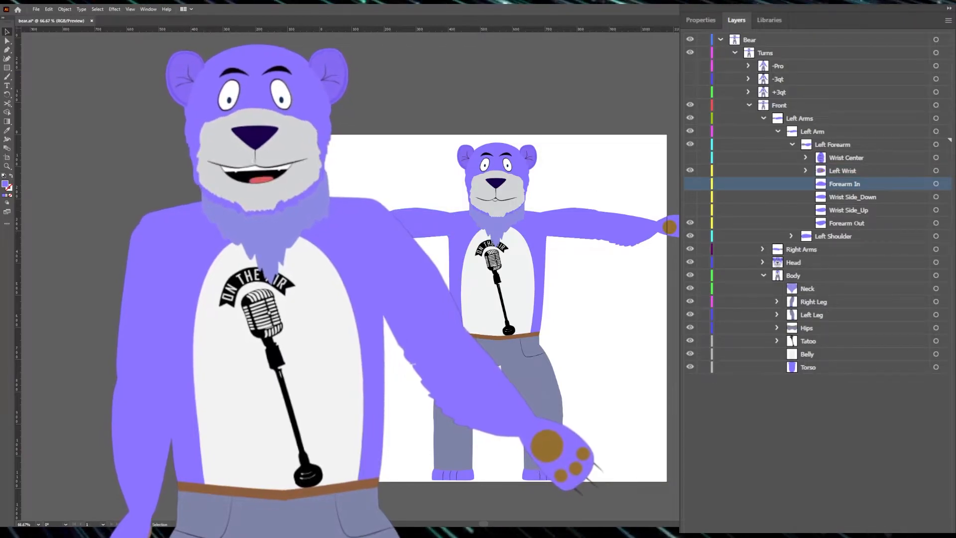
pyautogui.hotkey('ctrl', '+')
pyautogui.hotkey('ctrl', '+')
pyautogui.hotkey('ctrl', '+')
pyautogui.hotkey('ctrl', '+')
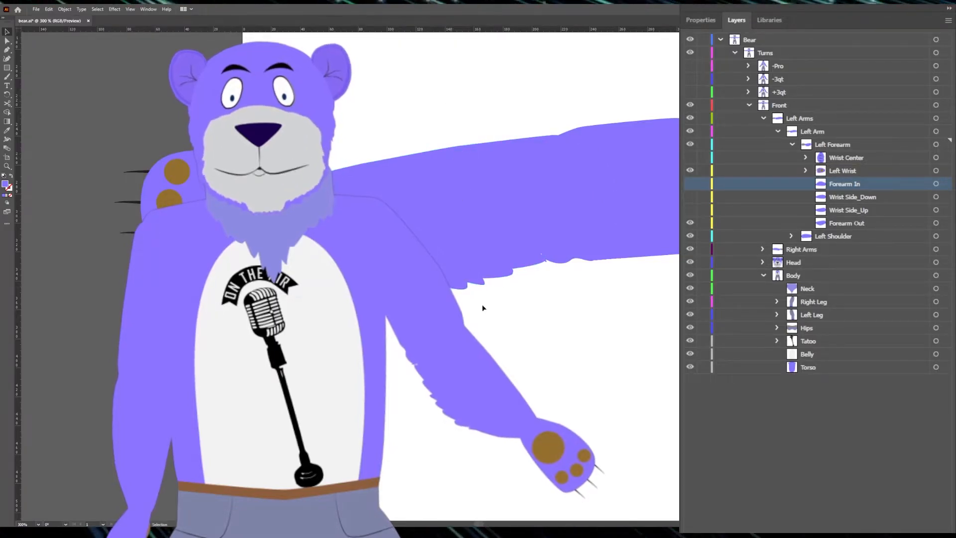
pyautogui.hotkey('ctrl', '0')
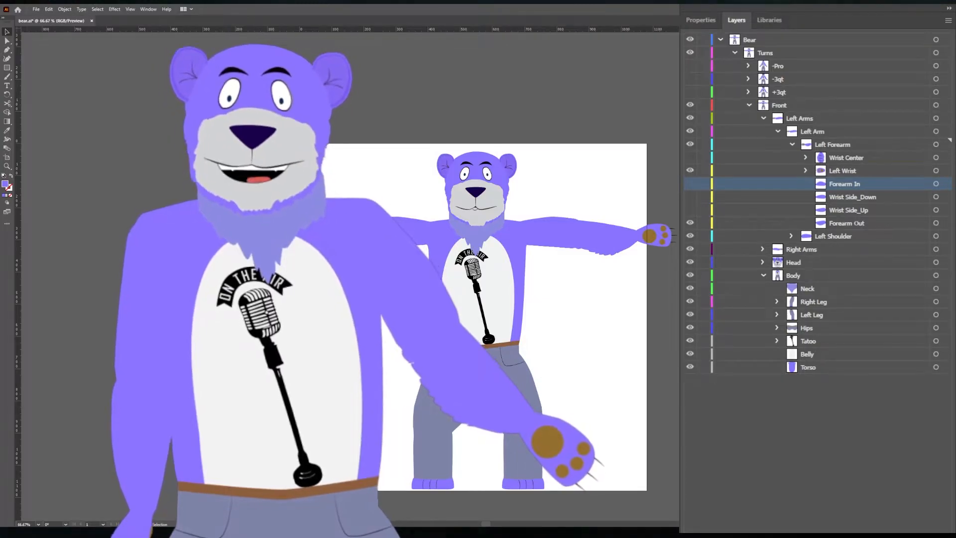
# Step: Switch to Character Animator and look over the left arm's rotation and Scale X controls
pyautogui.scroll(2, 104, 229)
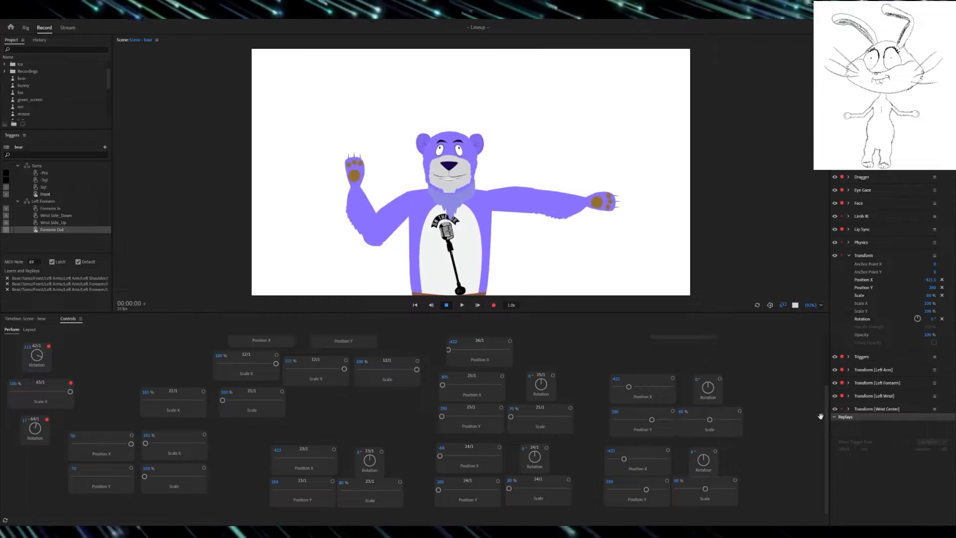
pyautogui.scroll(3, 104, 357)
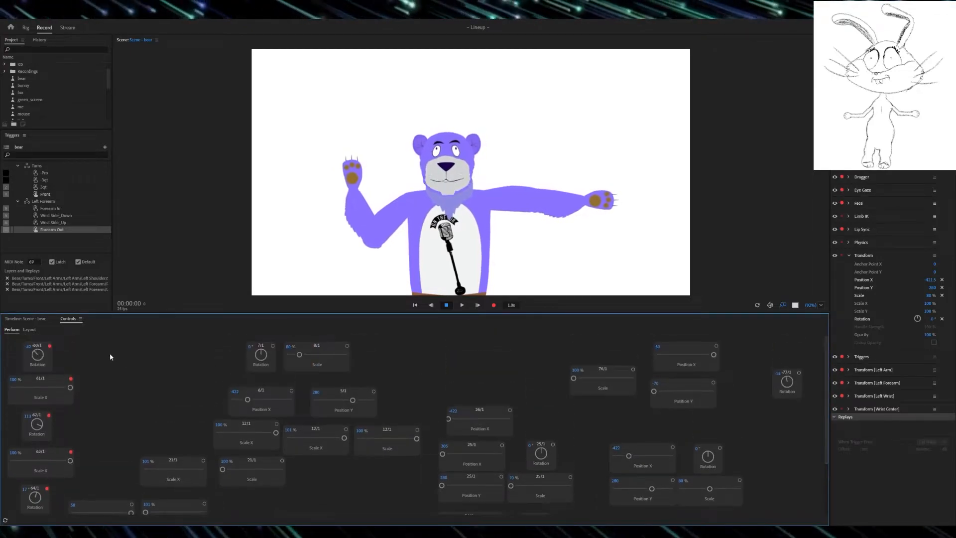
pyautogui.moveTo(41, 350); pyautogui.dragTo(31, 437)
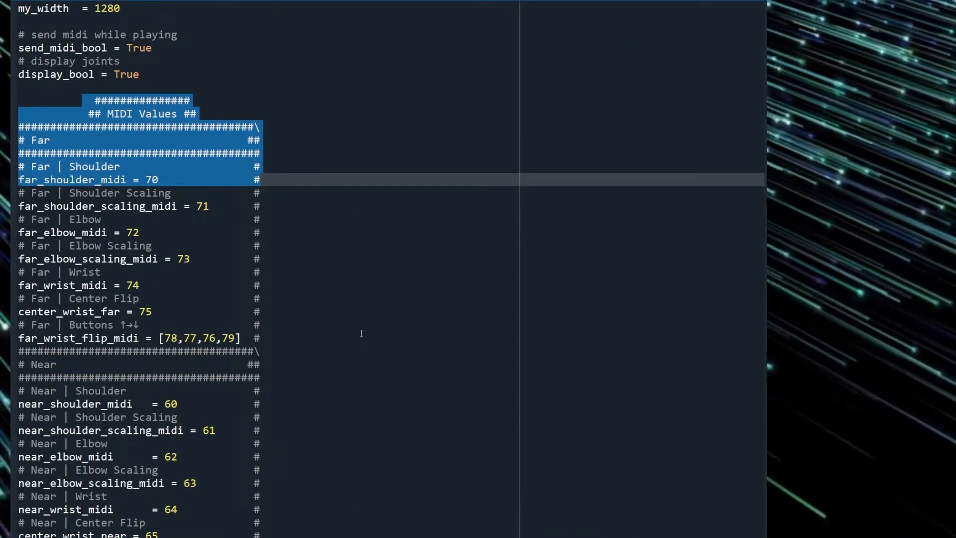
# Step: Examine the Far and Near sections of the script's MIDI values, highlighting the Near heading
pyautogui.scroll(-9, 335, 335)
pyautogui.scroll(5, 335, 335)
pyautogui.moveTo(44, 232); pyautogui.dragTo(134, 363)
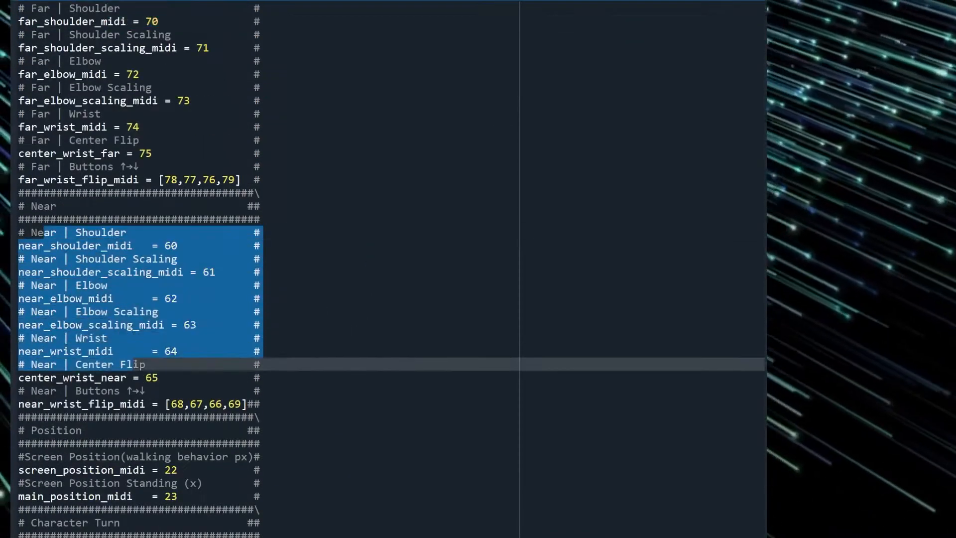
pyautogui.click(543, 247)
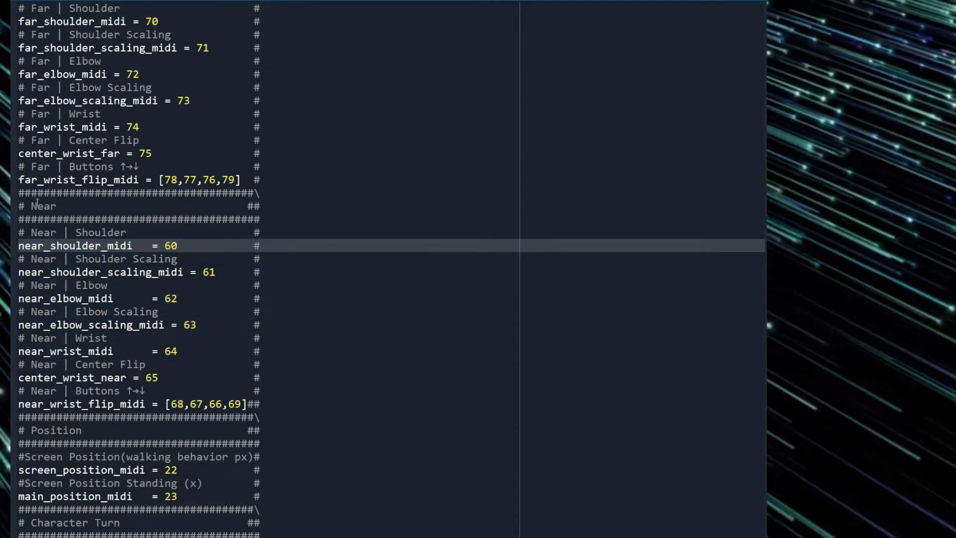
pyautogui.moveTo(33, 204); pyautogui.dragTo(245, 231)
pyautogui.click(310, 217)
pyautogui.moveTo(32, 206); pyautogui.dragTo(159, 206)
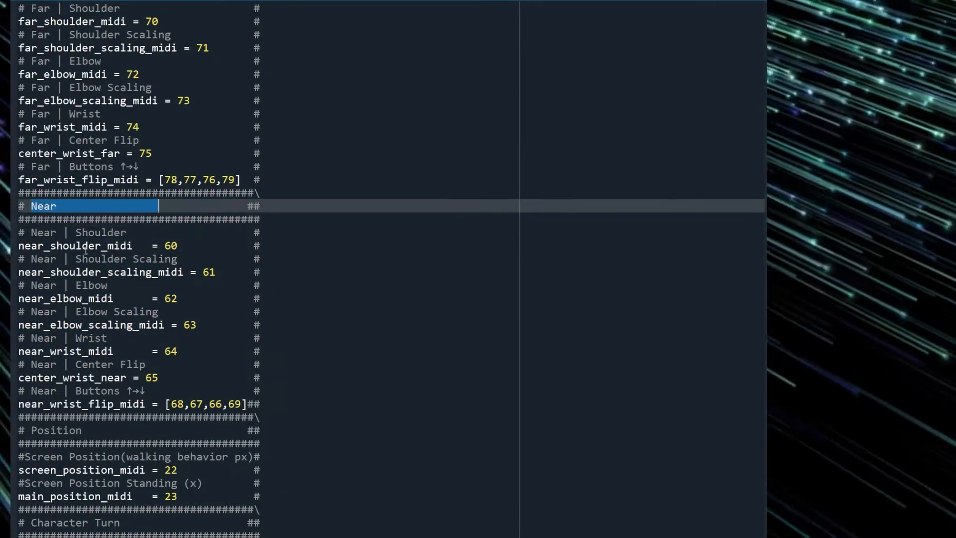
# Step: Compare the script's near shoulder and shoulder scaling MIDI values with the puppet's Rotation 60 and Scale X 61 controls
pyautogui.moveTo(31, 232)
pyautogui.mouseDown()
pyautogui.moveTo(108, 232)
pyautogui.moveTo(40, 233)
pyautogui.mouseUp()
pyautogui.moveTo(44, 258); pyautogui.dragTo(111, 257)
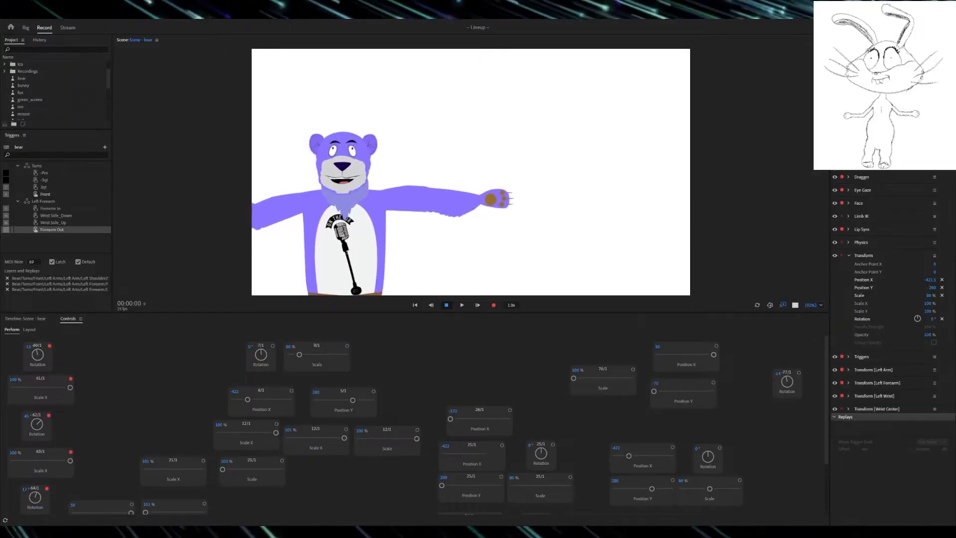
pyautogui.click(35, 395)
pyautogui.moveTo(40, 355); pyautogui.dragTo(37, 389)
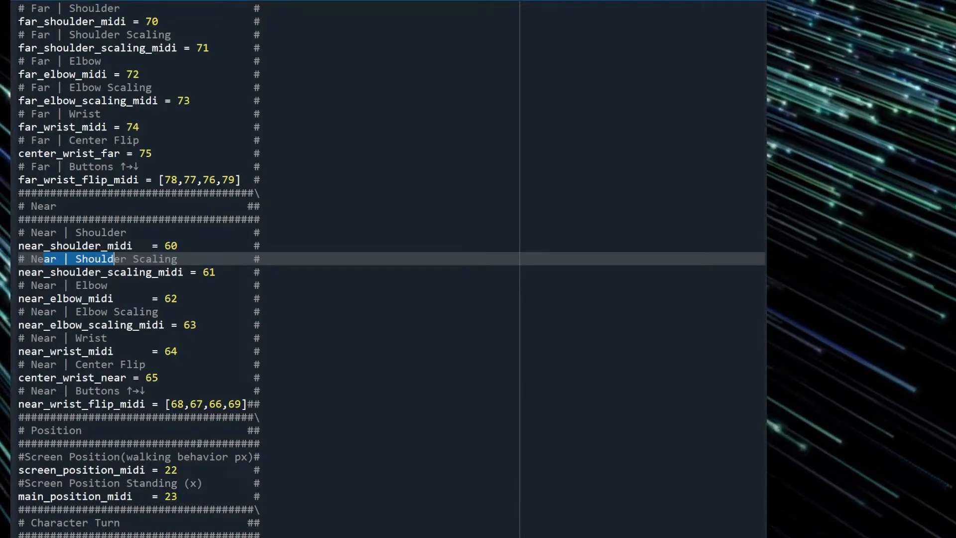
# Step: Compare the script's near elbow and elbow scaling MIDI values with the puppet's Rotation 62 and Scale X 63 controls
pyautogui.click(65, 288)
pyautogui.moveTo(69, 311); pyautogui.dragTo(127, 311)
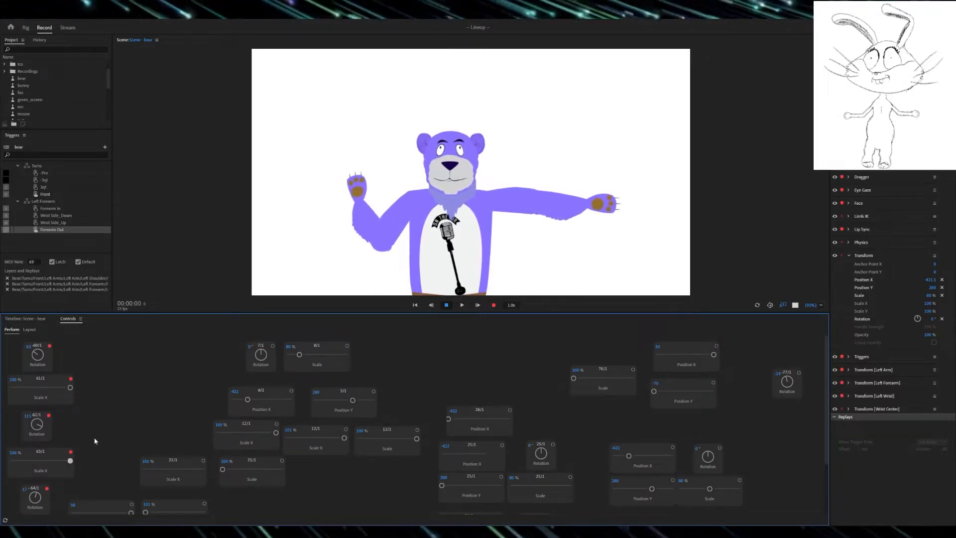
pyautogui.moveTo(31, 431); pyautogui.dragTo(124, 487)
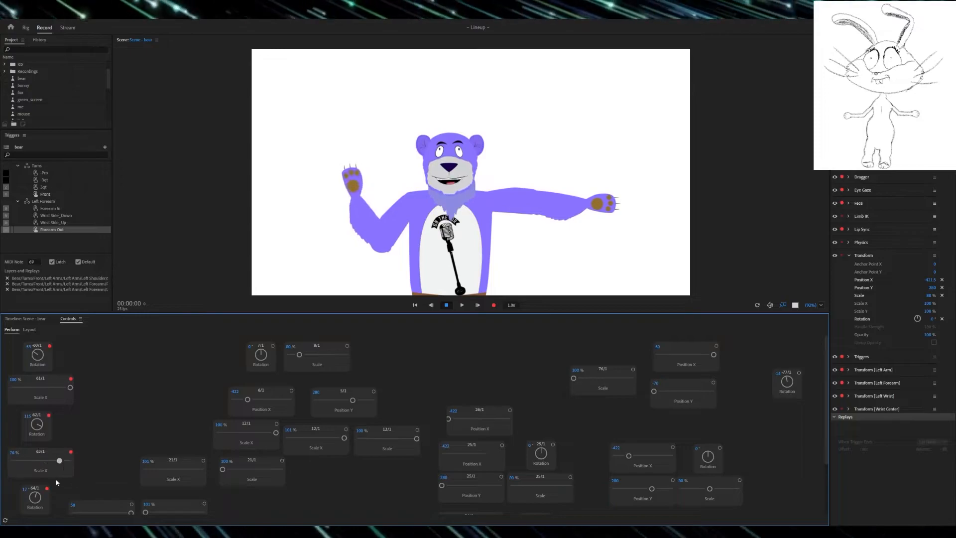
pyautogui.moveTo(140, 477); pyautogui.dragTo(27, 486)
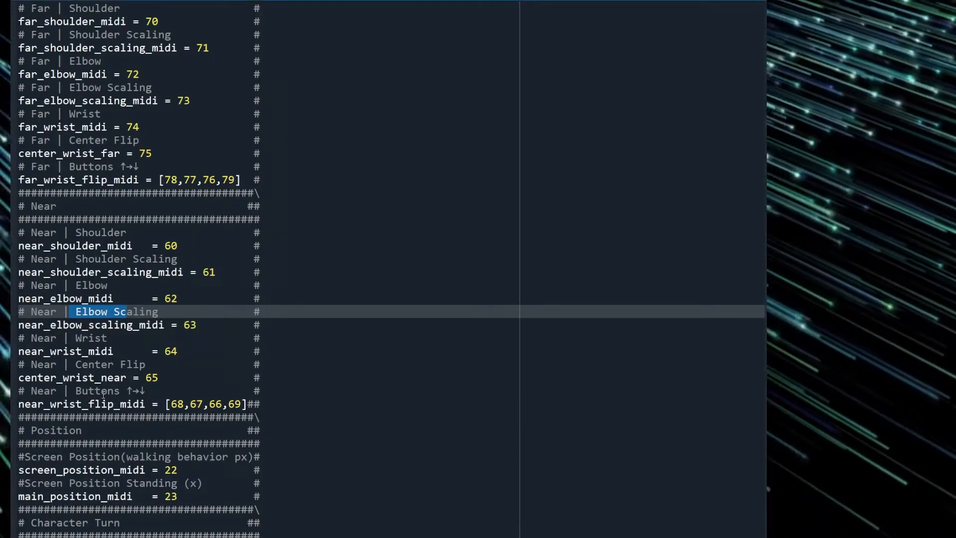
# Step: Examine the near wrist, center flip and wrist flip MIDI values in the script against the Left Forearm triggers
pyautogui.moveTo(82, 351); pyautogui.dragTo(94, 390)
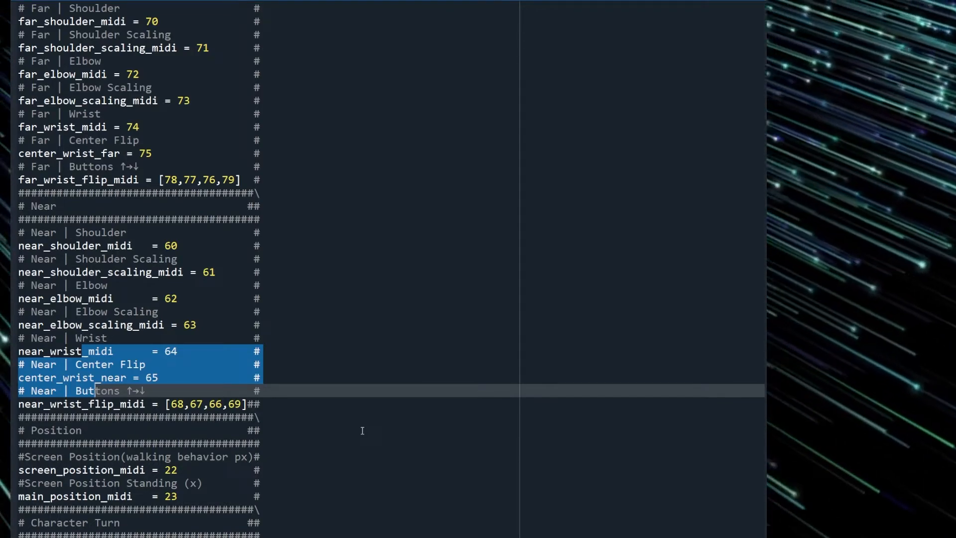
pyautogui.click(391, 380)
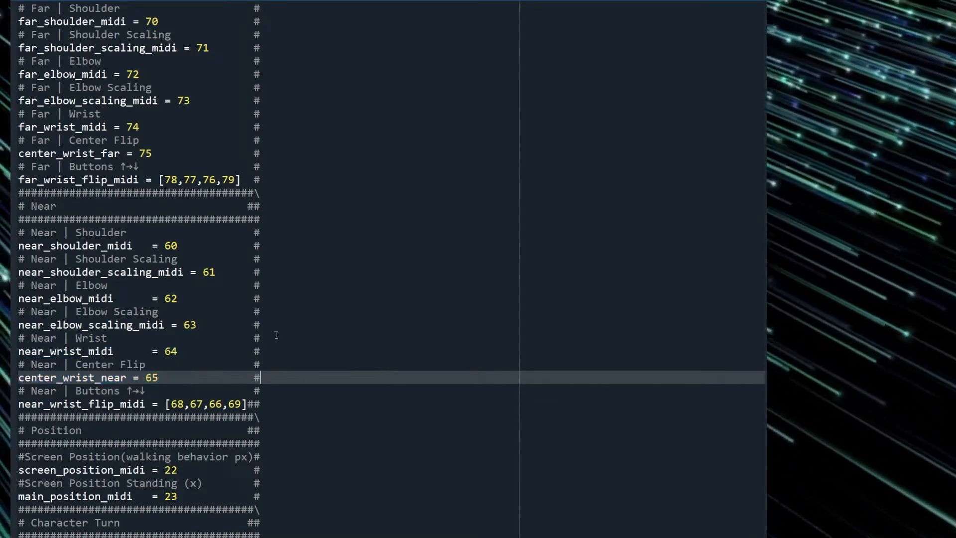
pyautogui.moveTo(88, 245); pyautogui.dragTo(319, 381)
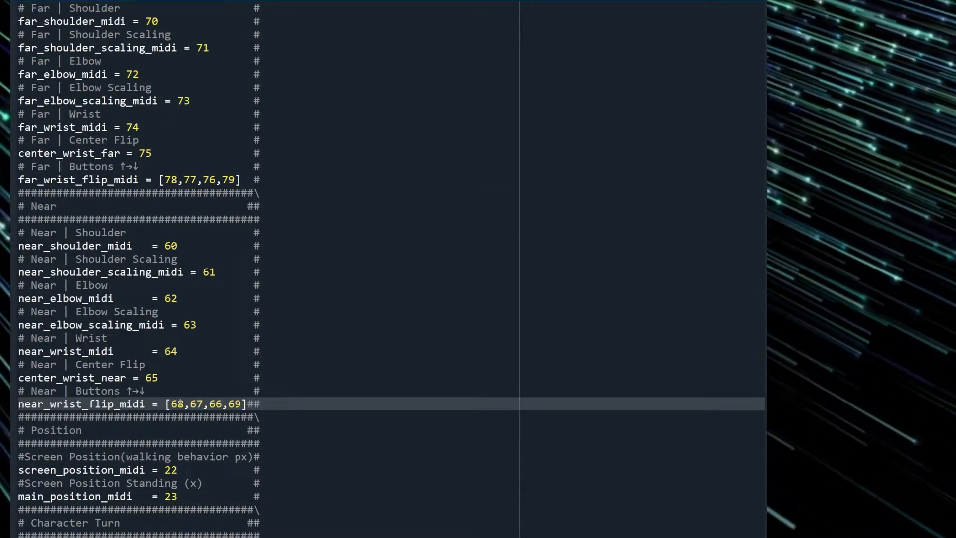
pyautogui.doubleClick(177, 404)
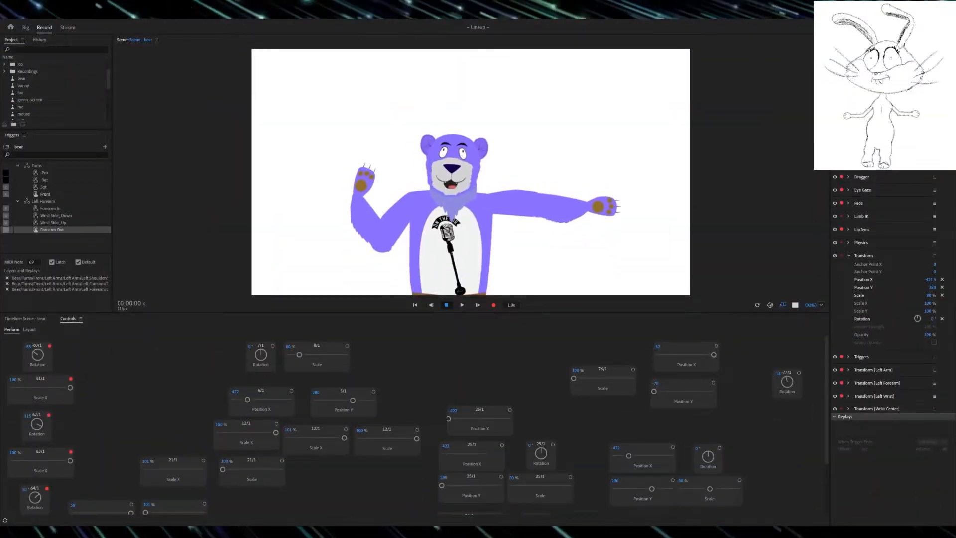
# Step: Select the Wrist Side_Up trigger and check the controls in layout mode before returning to perform mode
pyautogui.click(52, 217)
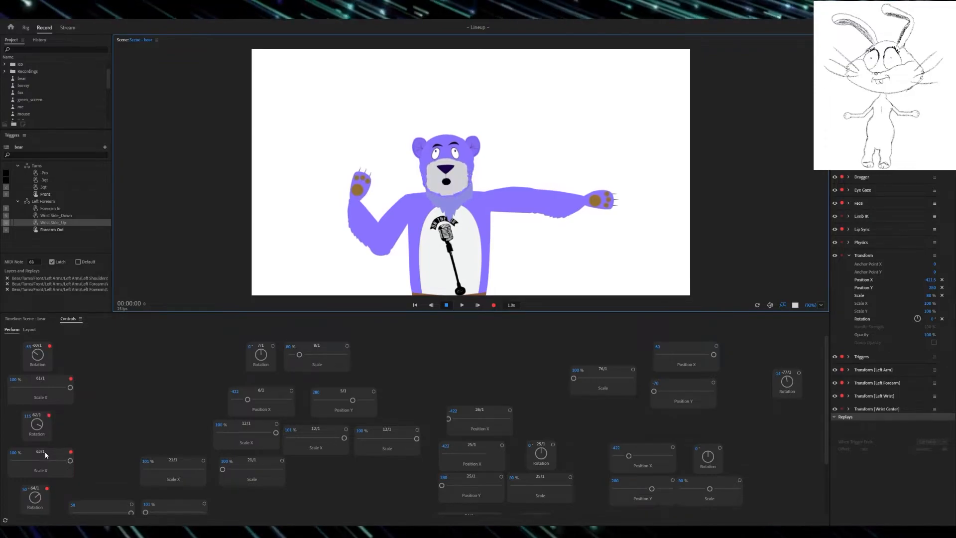
pyautogui.click(30, 329)
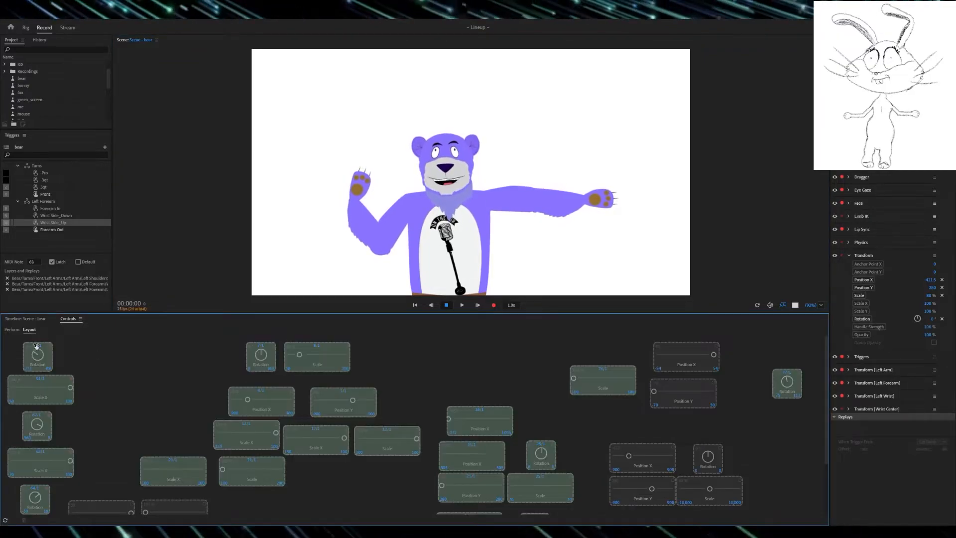
pyautogui.click(12, 329)
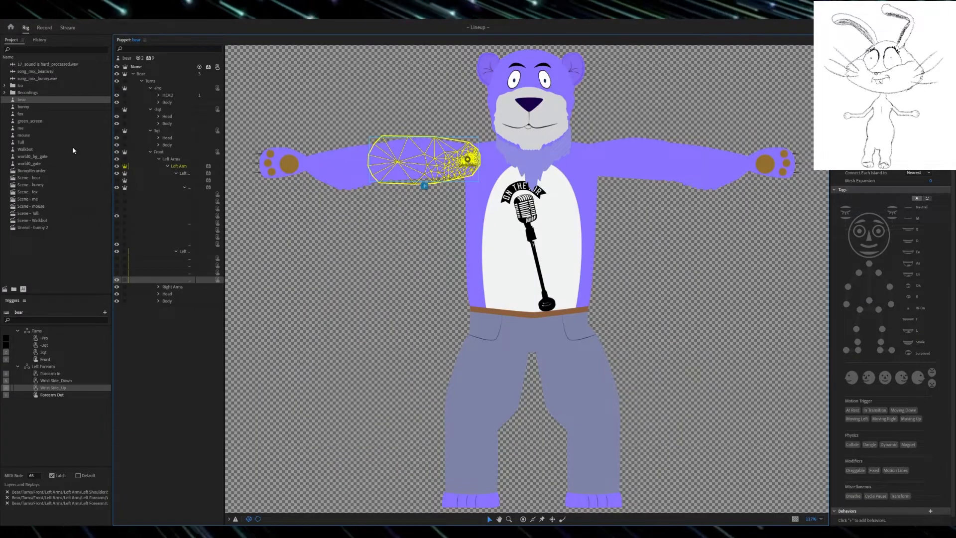
# Step: Widen the bear rig's layer list and compare the Left Arms and Right Arms layers under Front
pyautogui.moveTo(224, 280); pyautogui.dragTo(281, 280)
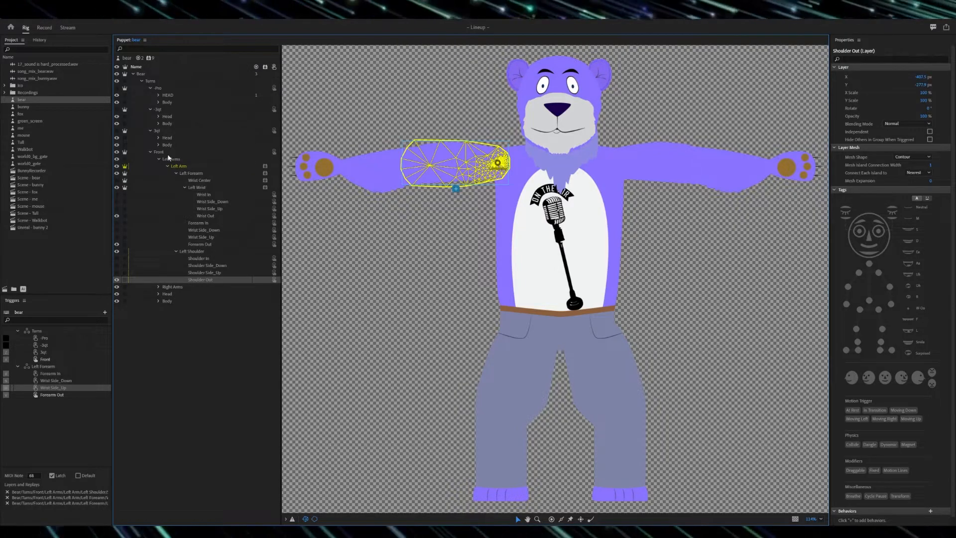
pyautogui.click(333, 191)
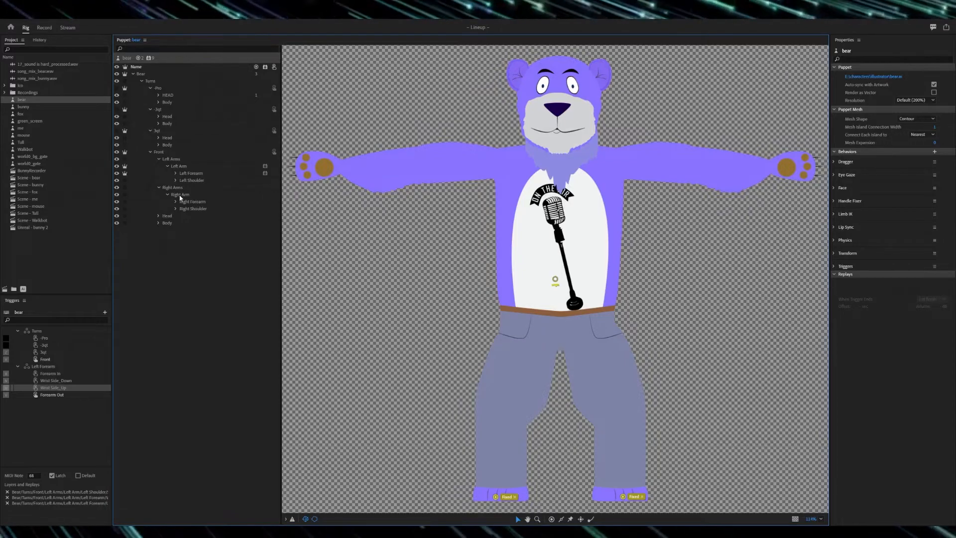
pyautogui.click(174, 159)
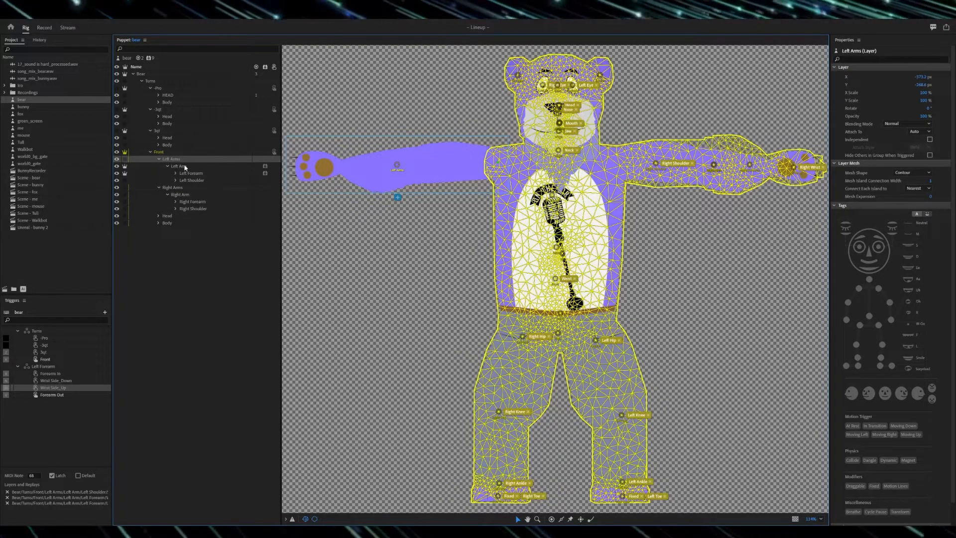
pyautogui.click(175, 187)
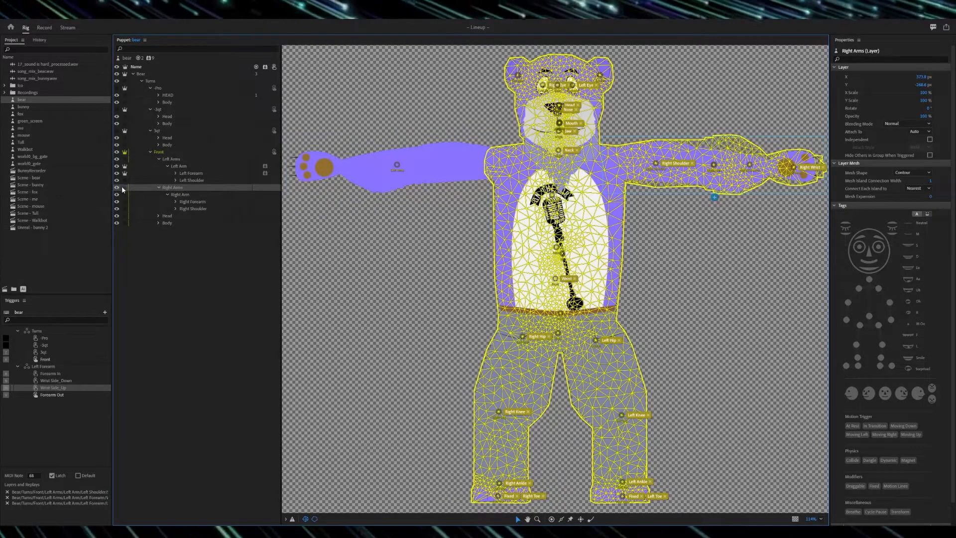
# Step: Select the Right Arm layer's origin handle and inspect it up close at the shoulder joint
pyautogui.click(186, 195)
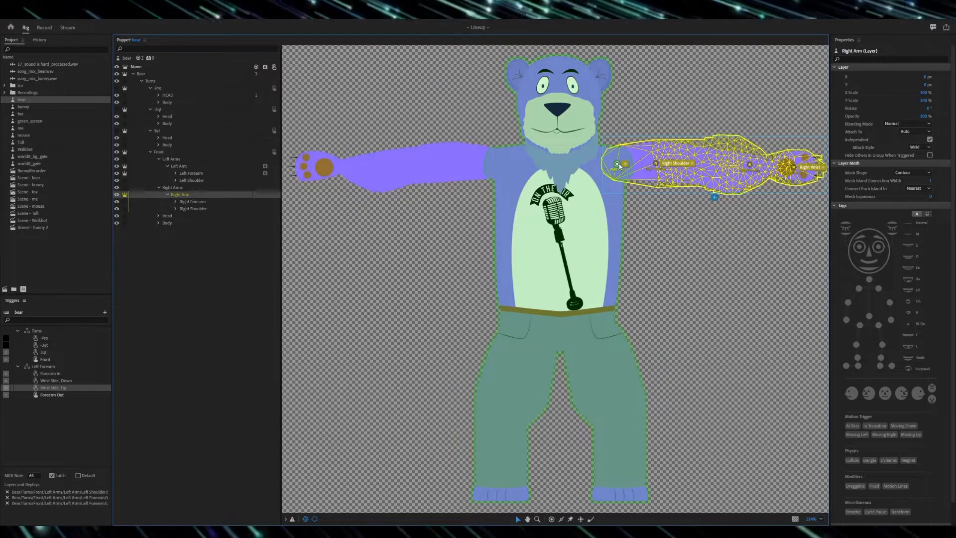
pyautogui.click(617, 164)
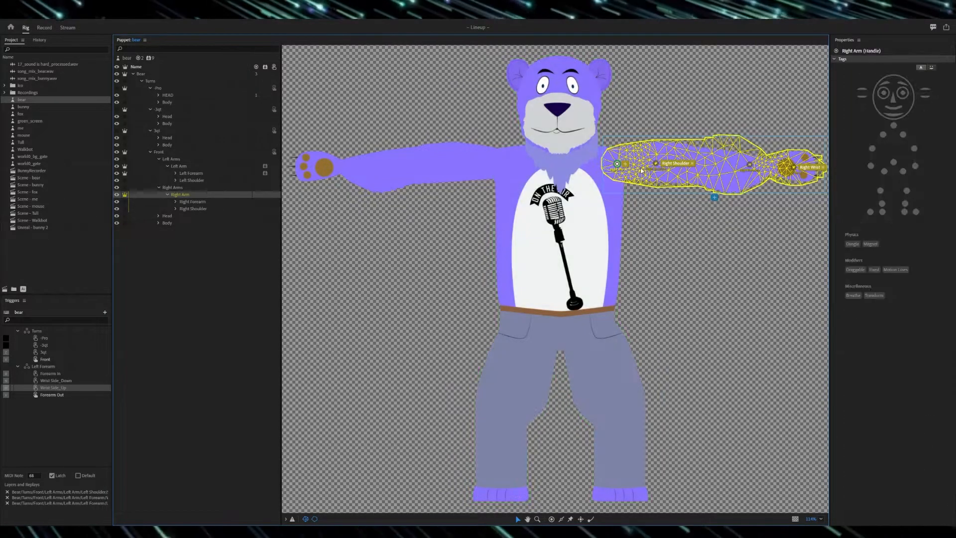
pyautogui.scroll(6, 638, 153)
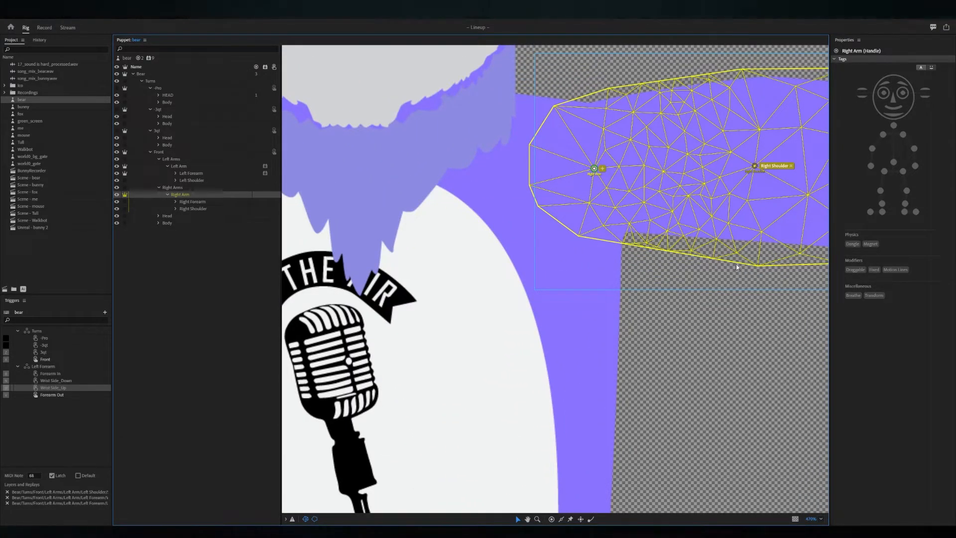
# Step: Examine where the Right Arm's origin handle sits at the shoulder in relation to the arm mesh and body
pyautogui.scroll(-3, 587, 171)
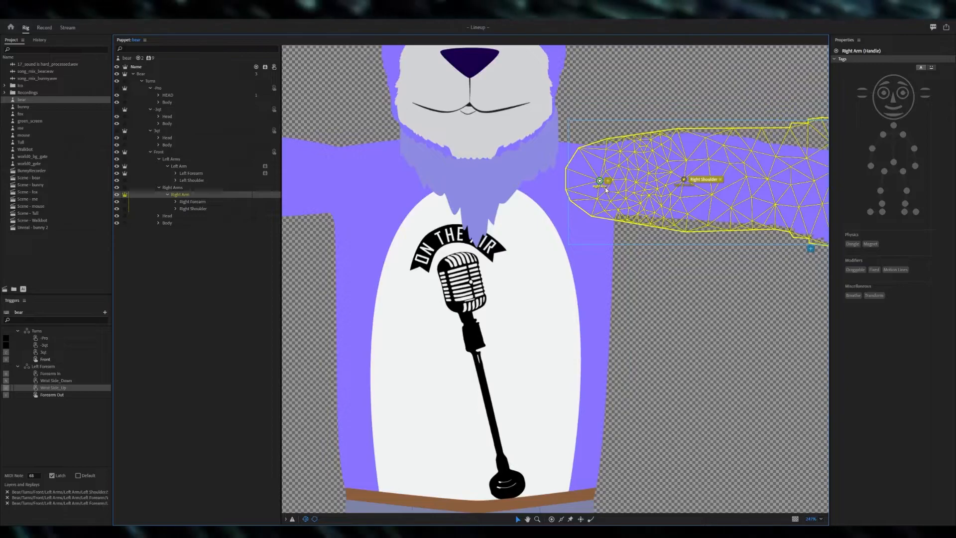
pyautogui.moveTo(728, 287); pyautogui.dragTo(603, 388)
pyautogui.scroll(5, 473, 288)
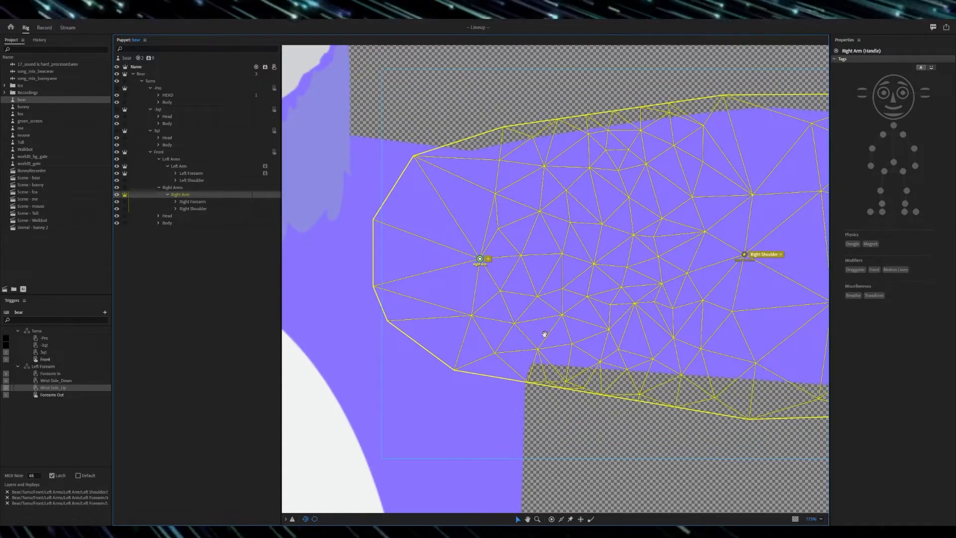
pyautogui.scroll(-8, 539, 341)
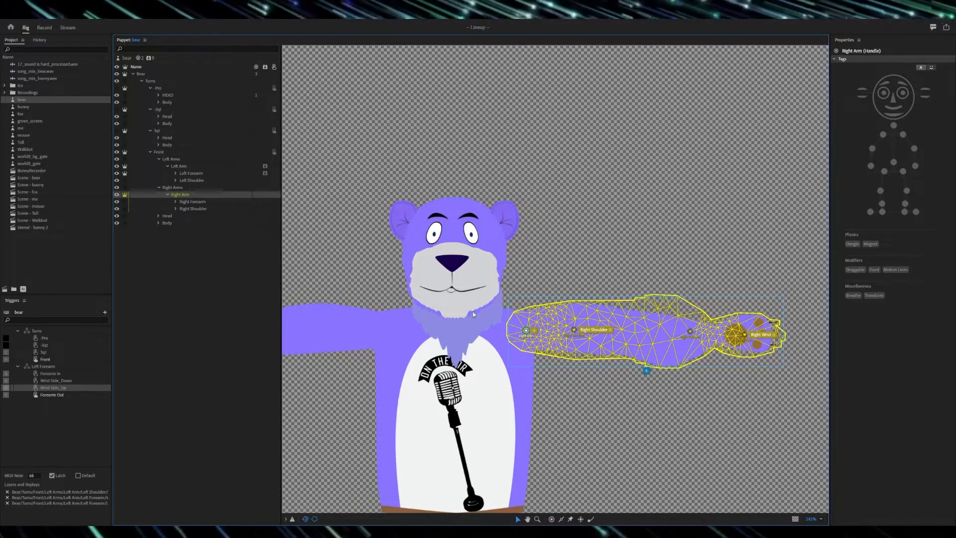
pyautogui.scroll(5, 544, 298)
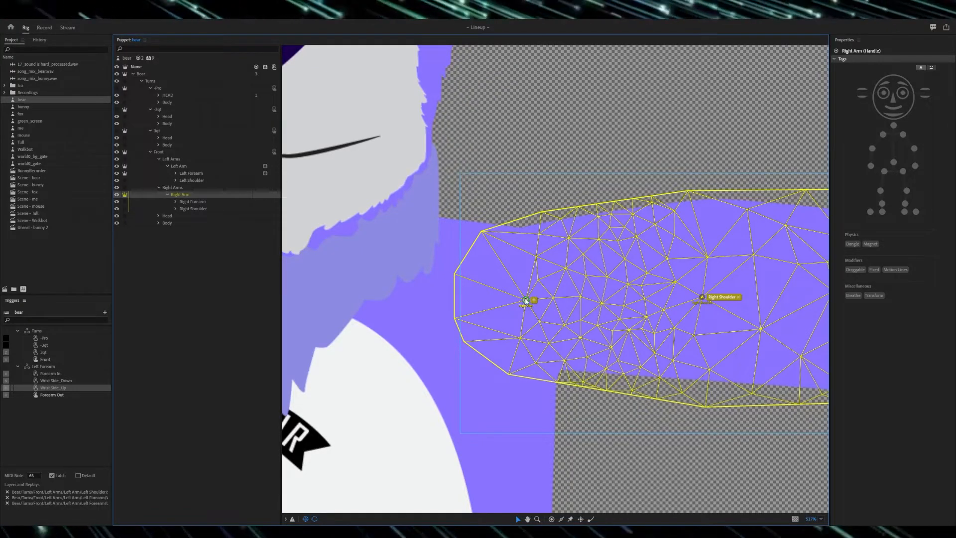
pyautogui.click(525, 300)
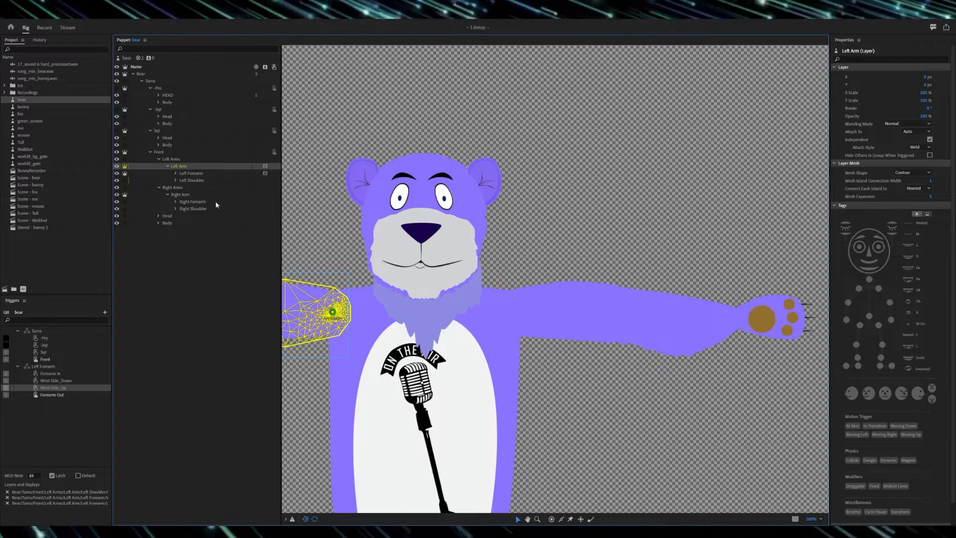
# Step: Make the Right Forearm layer independent and add a Transform behavior to both the Right Arm and the Right Forearm
pyautogui.click(195, 195)
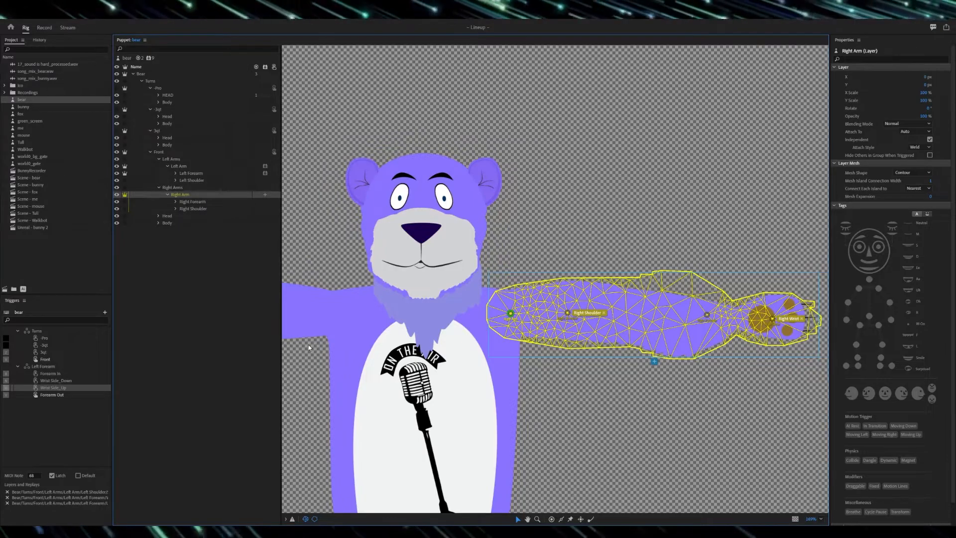
pyautogui.scroll(-3, 891, 283)
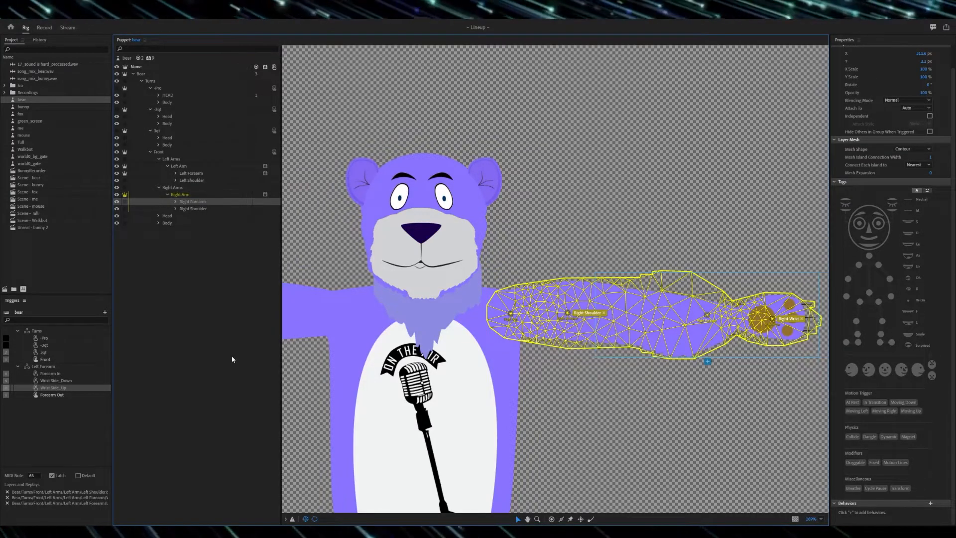
pyautogui.click(125, 201)
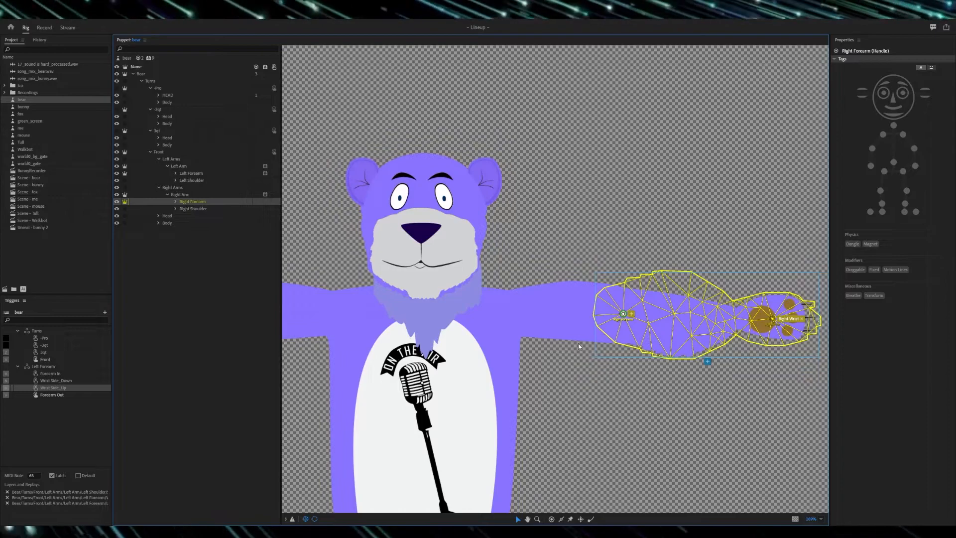
pyautogui.click(265, 202)
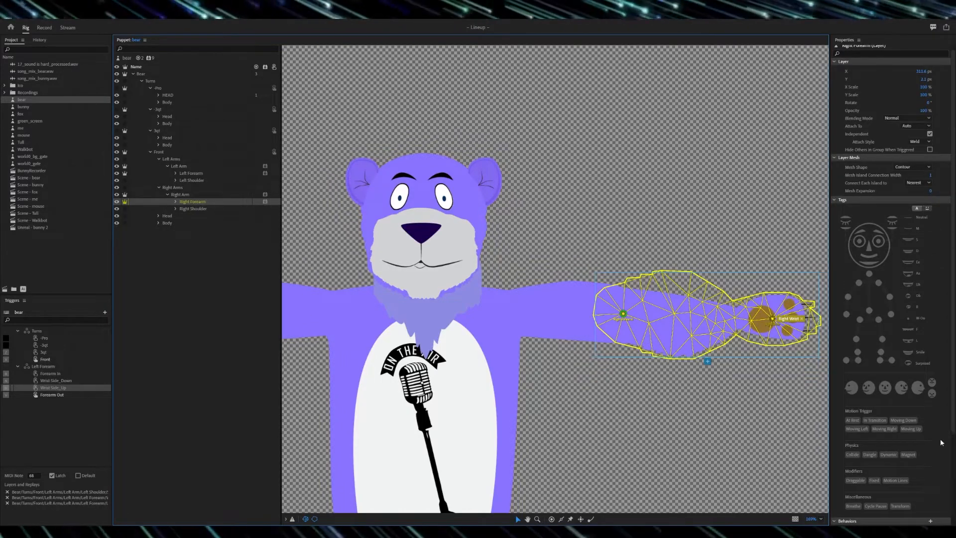
pyautogui.scroll(-3, 938, 449)
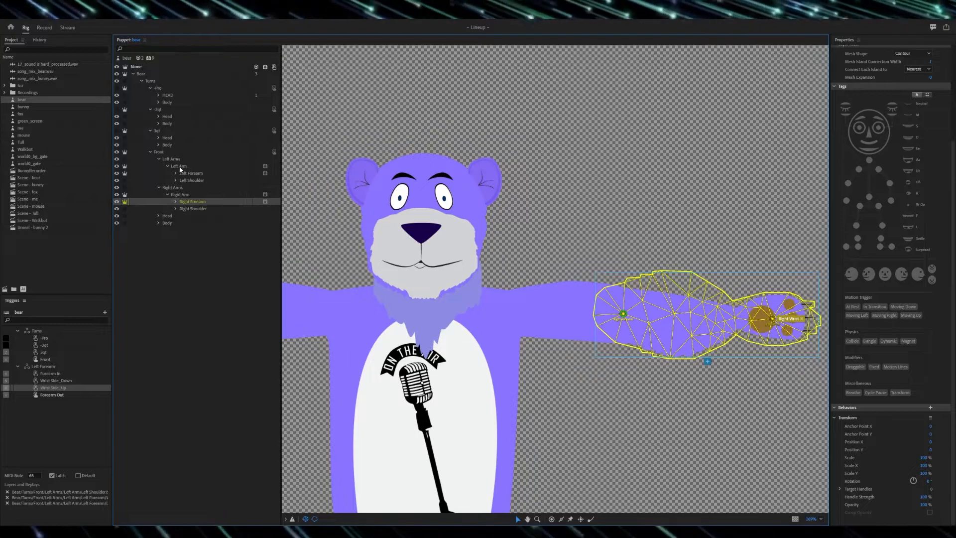
# Step: Expand the Left Shoulder and Right Shoulder groups and create a trigger swap set from the Right Shoulder layer
pyautogui.click(175, 180)
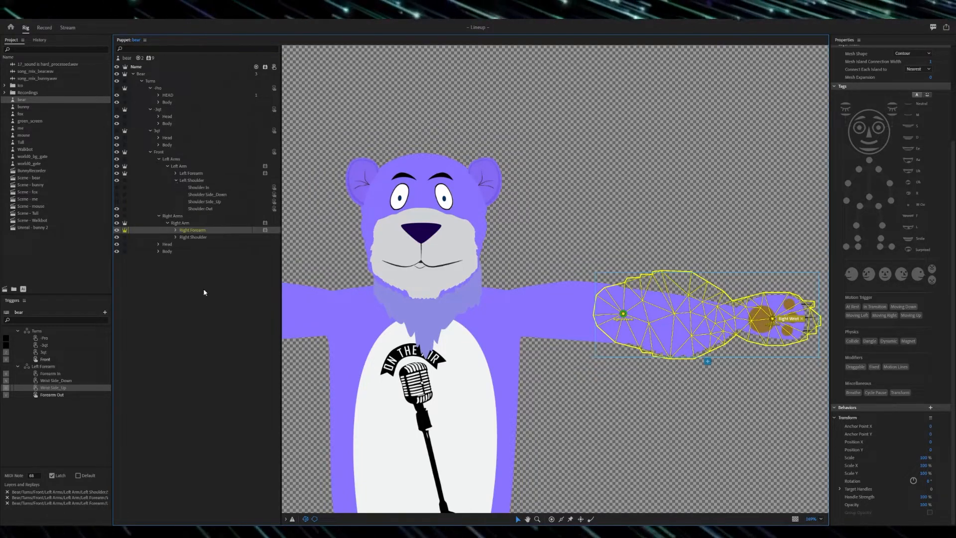
pyautogui.click(176, 237)
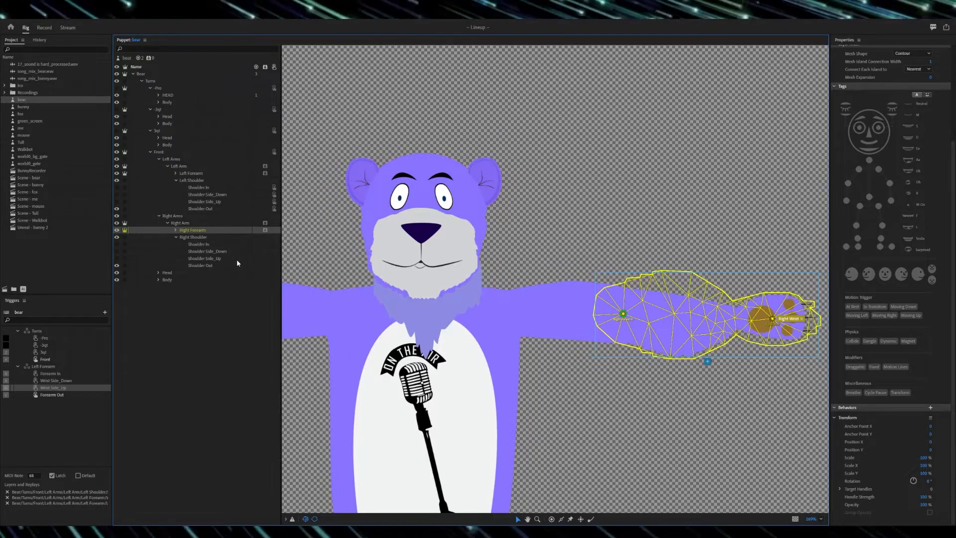
pyautogui.click(251, 238)
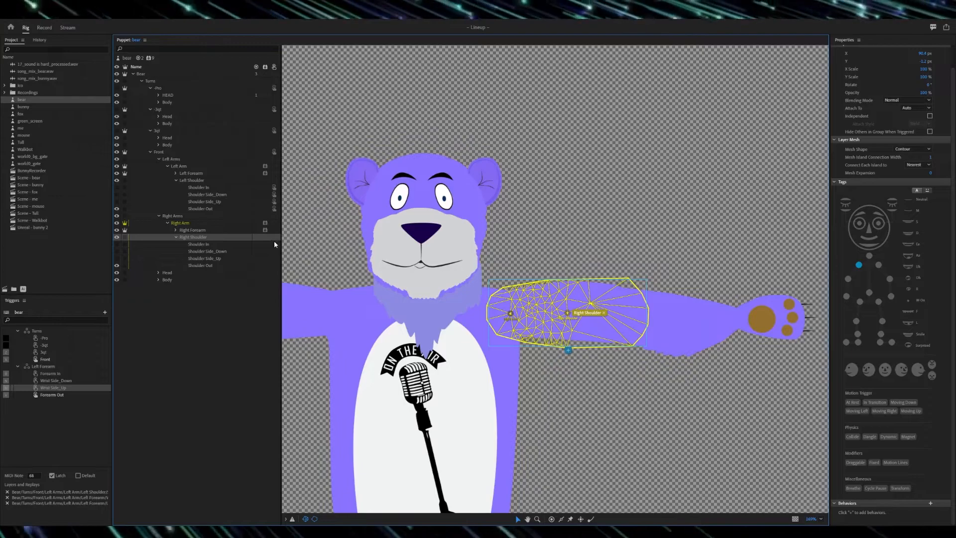
pyautogui.hotkey('ctrl', 't')
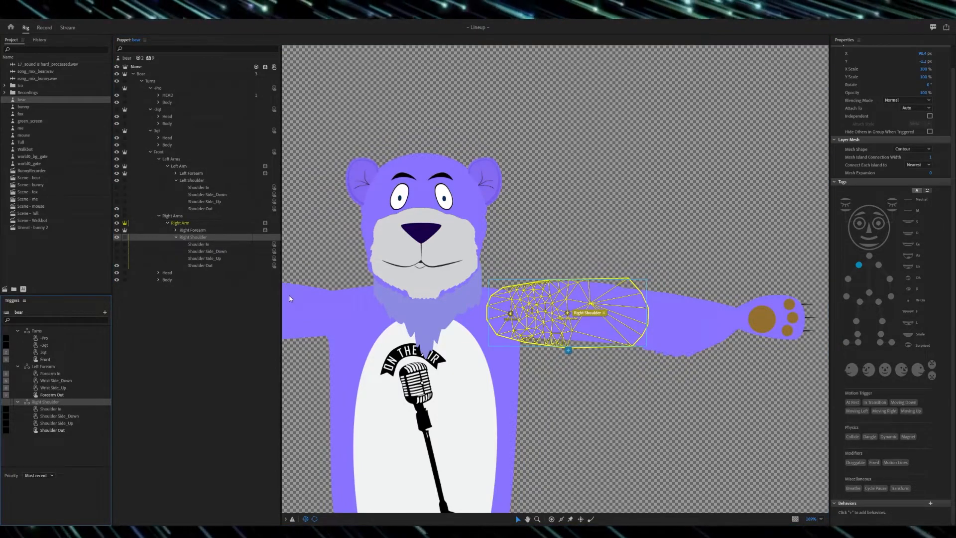
# Step: Turn on Latch for the Right Shoulder triggers Shoulder Out, Shoulder Side_Up, Shoulder Side_Down and Shoulder In
pyautogui.click(53, 430)
pyautogui.click(58, 475)
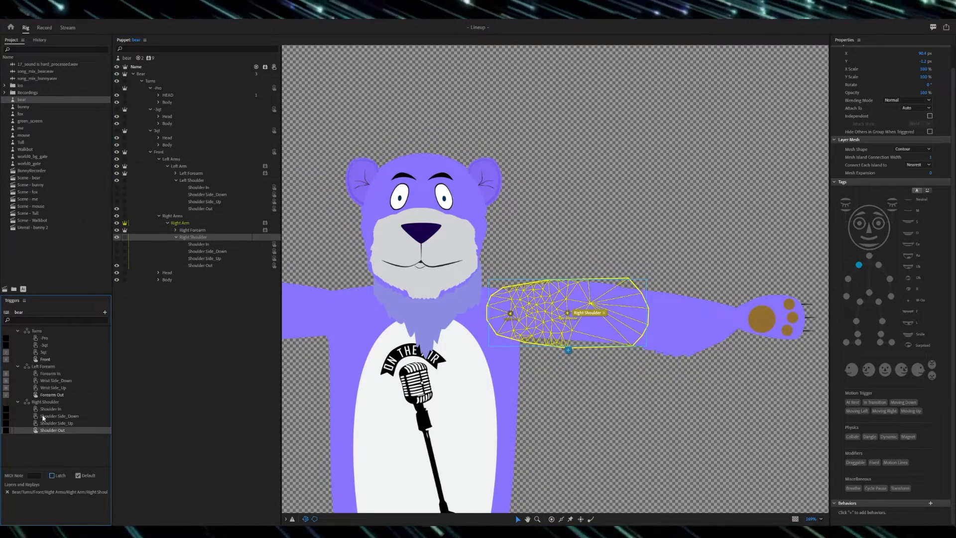
pyautogui.click(43, 423)
pyautogui.click(55, 416)
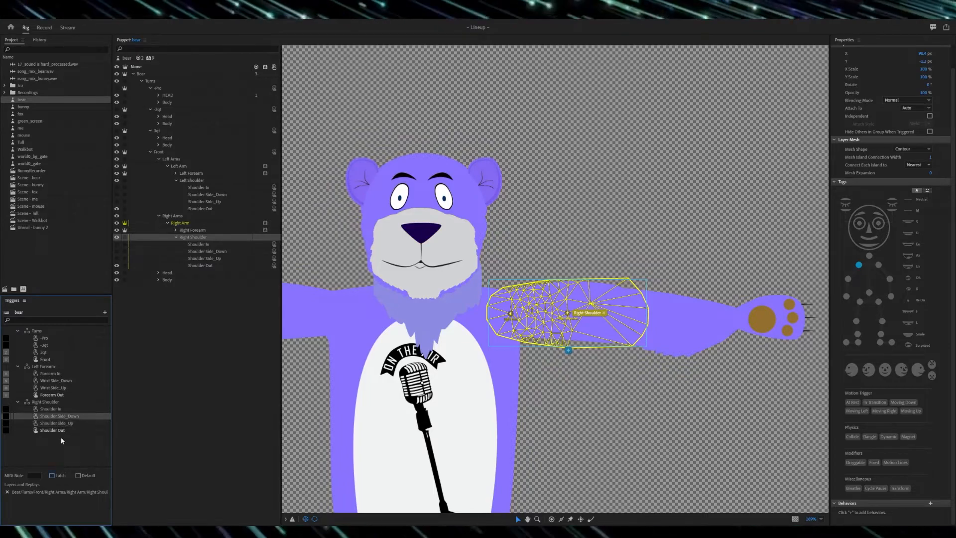
pyautogui.click(42, 409)
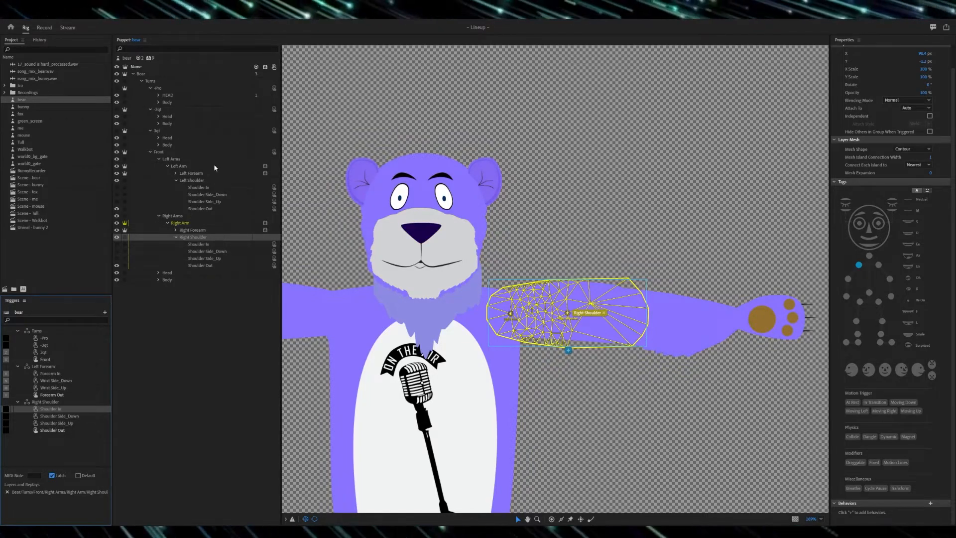
# Step: Step through the Right Shoulder's view layers and check the Latch and Default settings of their four triggers
pyautogui.click(208, 244)
pyautogui.press('Down')
pyautogui.press('Down')
pyautogui.press('Down')
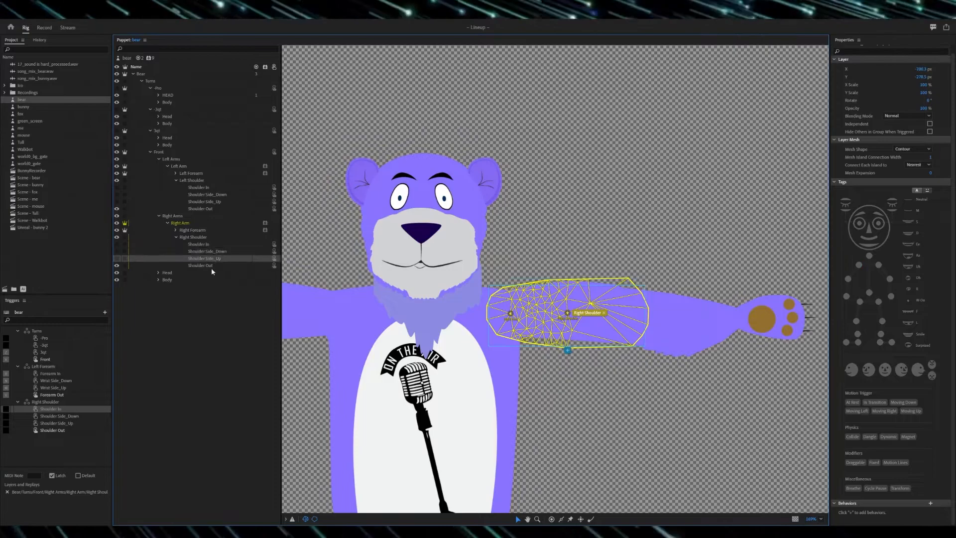
pyautogui.click(55, 431)
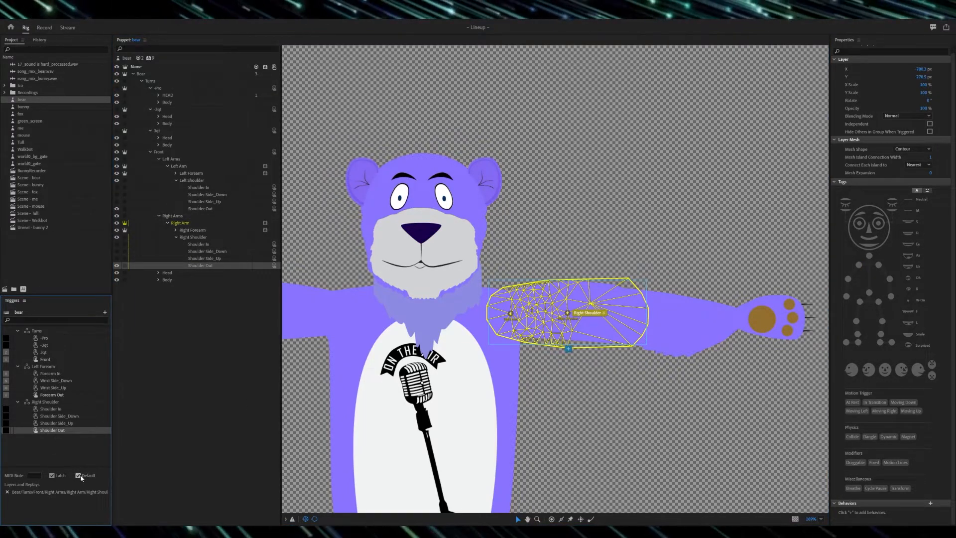
pyautogui.click(54, 423)
pyautogui.click(55, 416)
pyautogui.click(55, 409)
# Step: Check the MIDI notes assigned to the four Left Forearm triggers, from Forearm In to Forearm Out
pyautogui.click(53, 374)
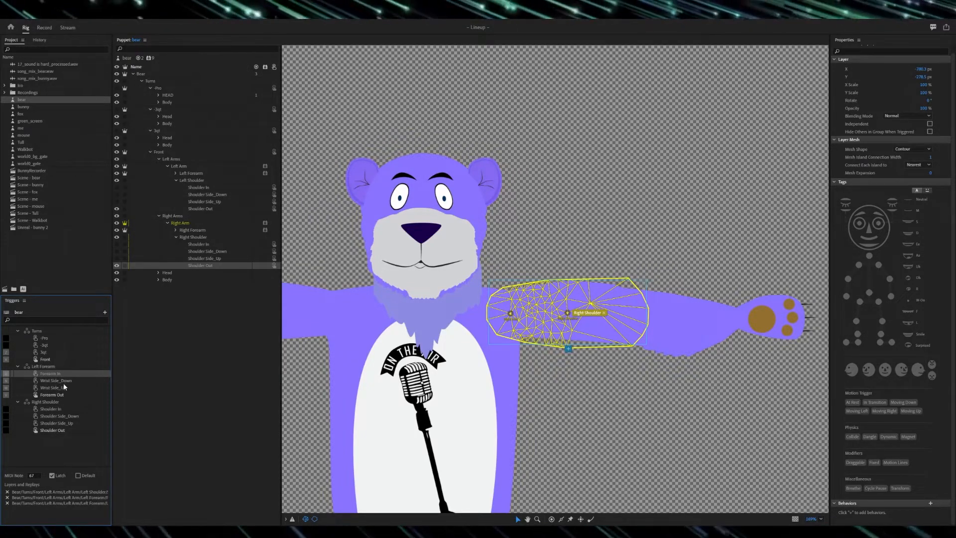
pyautogui.click(65, 381)
pyautogui.click(63, 388)
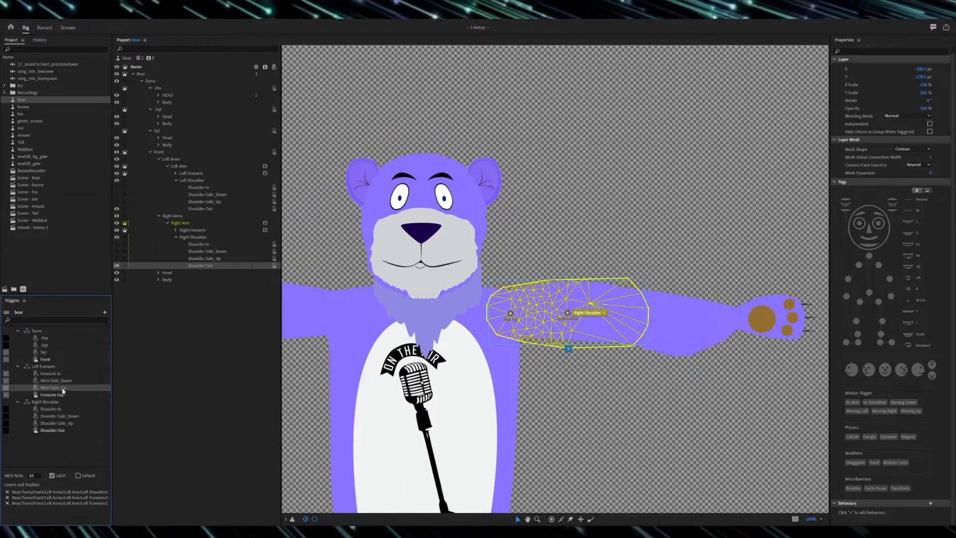
pyautogui.click(60, 395)
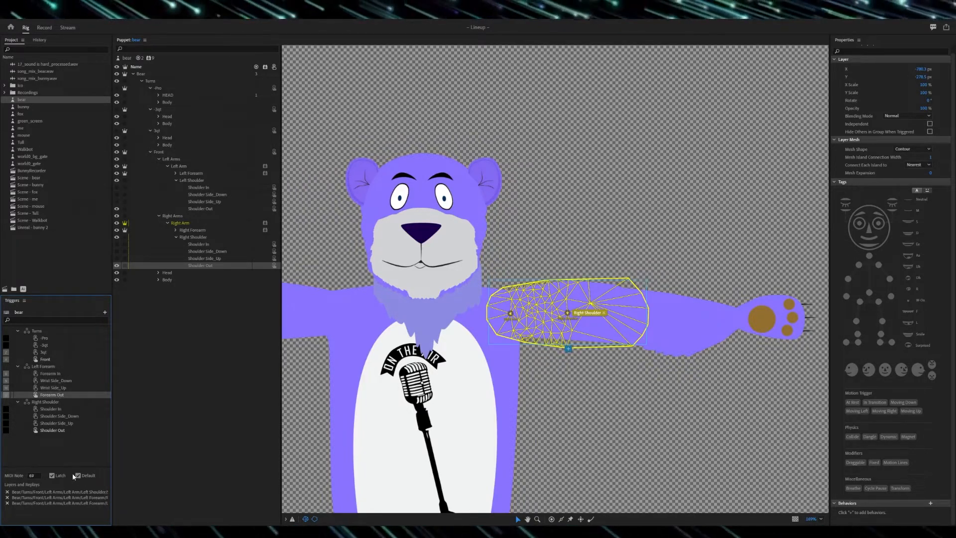
# Step: Set the Right Shoulder triggers' MIDI notes to 77 for Shoulder In, 76 for Side_Down, 78 for Side_Up and 79 for Shoulder Out
pyautogui.click(58, 410)
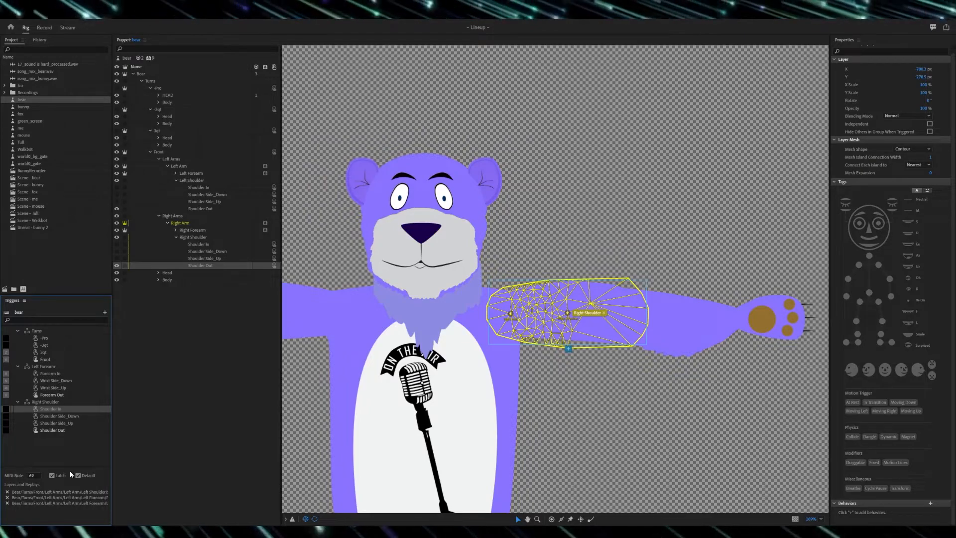
pyautogui.click(59, 375)
pyautogui.click(62, 410)
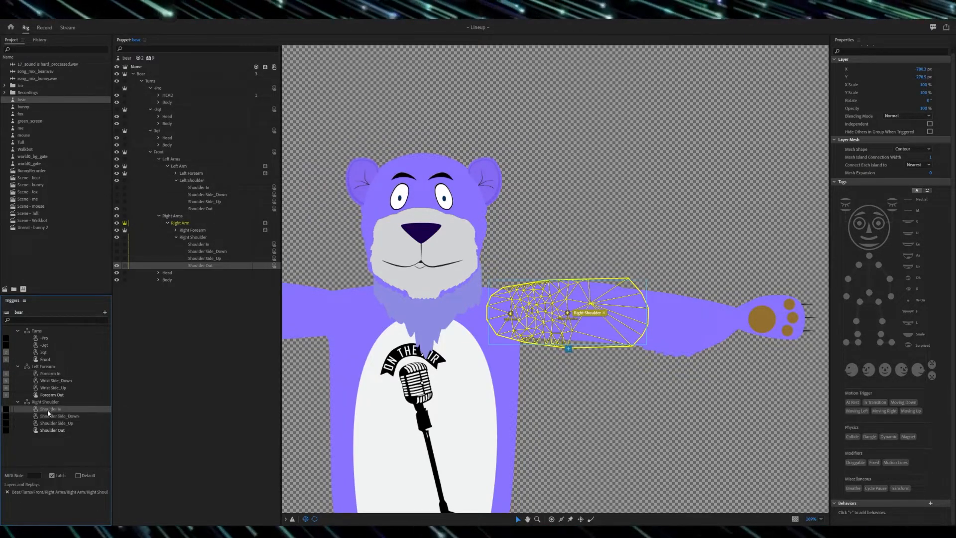
pyautogui.click(50, 381)
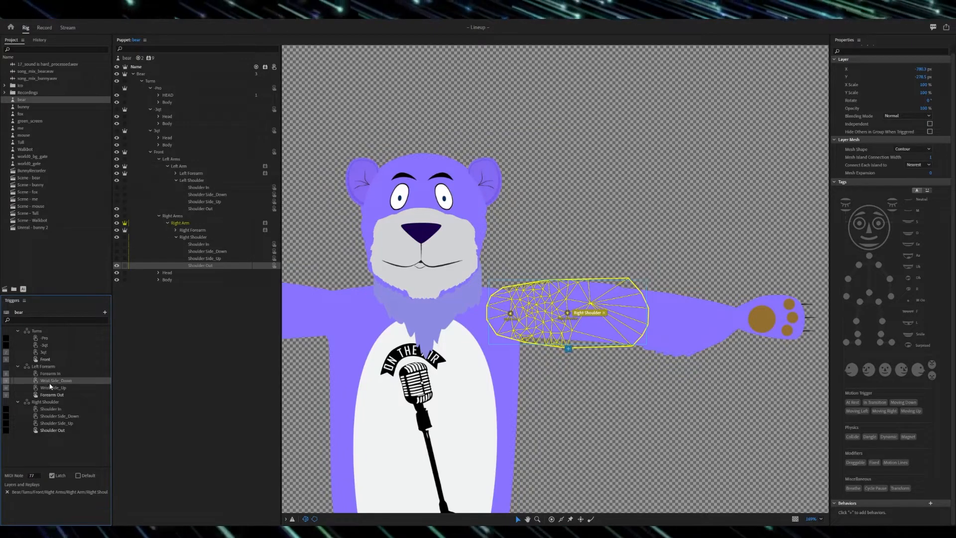
pyautogui.click(48, 415)
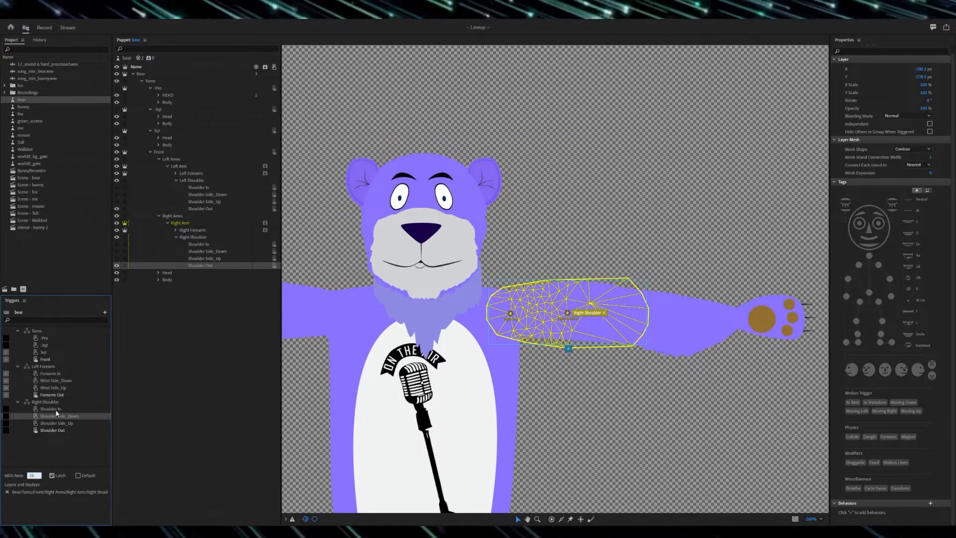
pyautogui.click(56, 387)
pyautogui.click(51, 424)
pyautogui.click(52, 429)
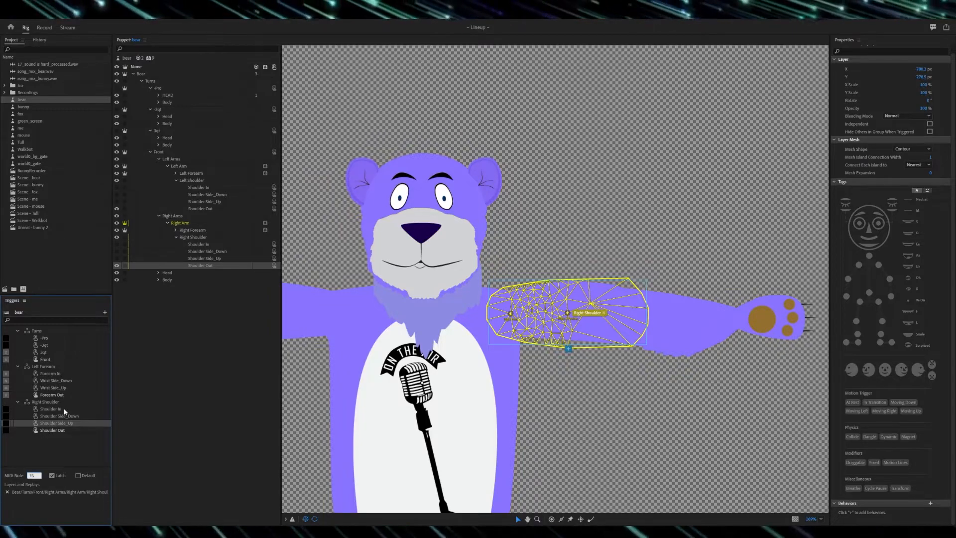
pyautogui.click(35, 474)
pyautogui.write('79')
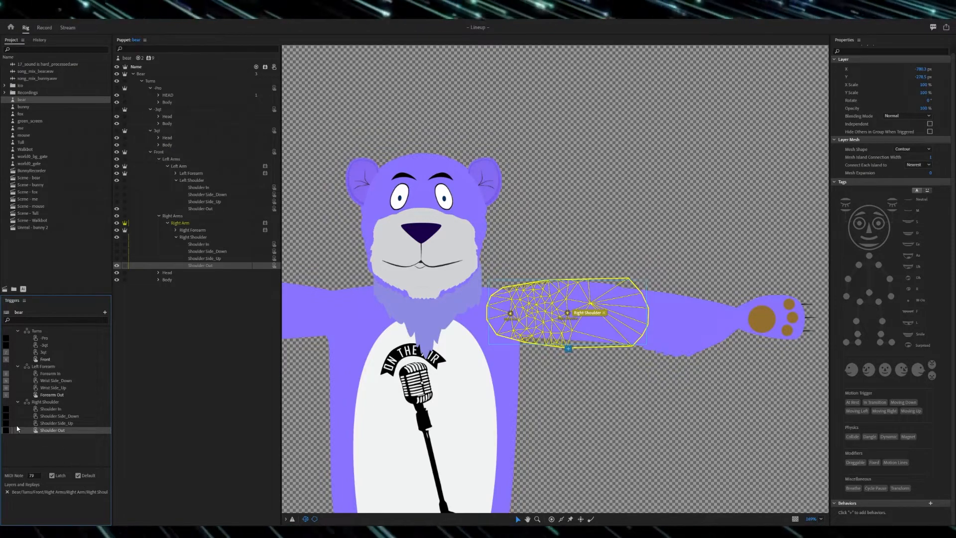
# Step: Assign keyboard keys to the four Right Shoulder triggers, with G for Shoulder In and H for Shoulder Side_Down
pyautogui.click(30, 409)
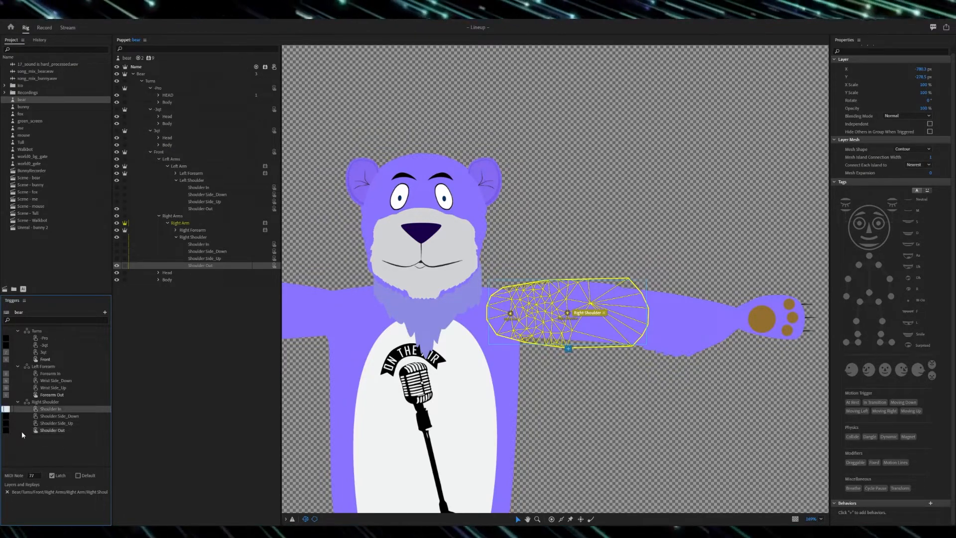
pyautogui.write('g')
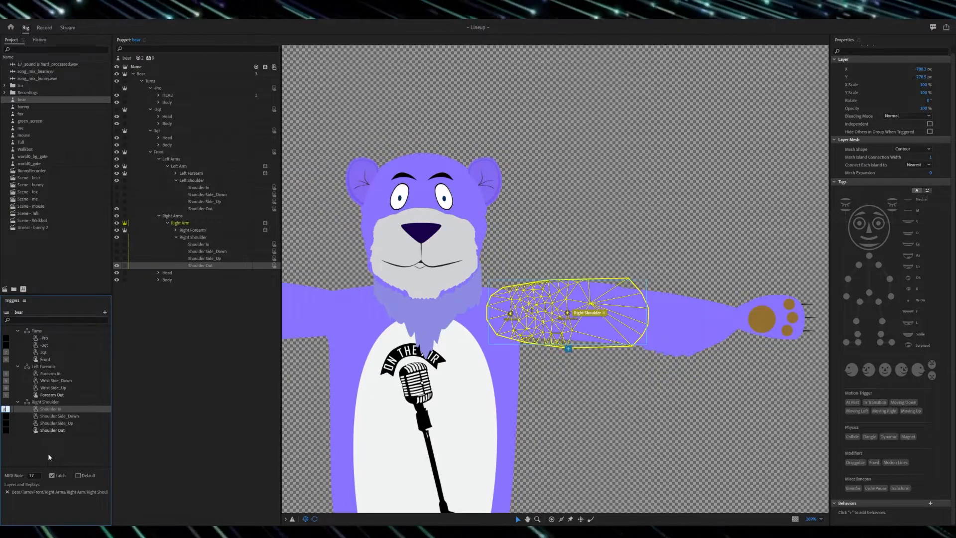
pyautogui.click(6, 416)
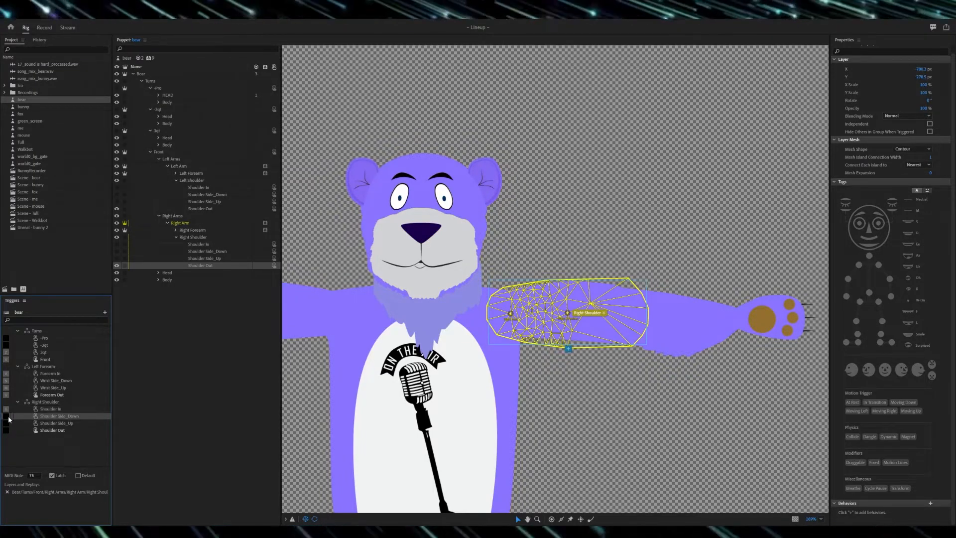
pyautogui.write('h')
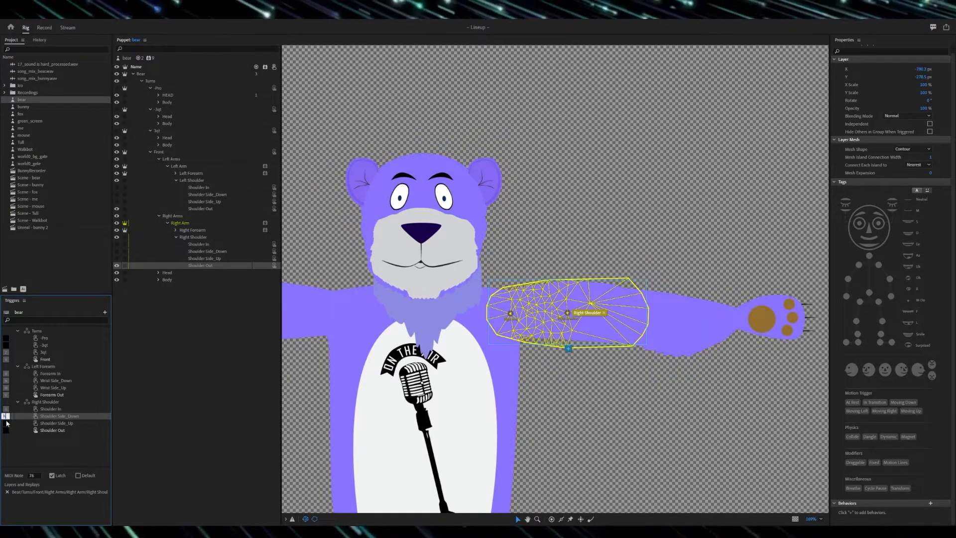
pyautogui.click(5, 430)
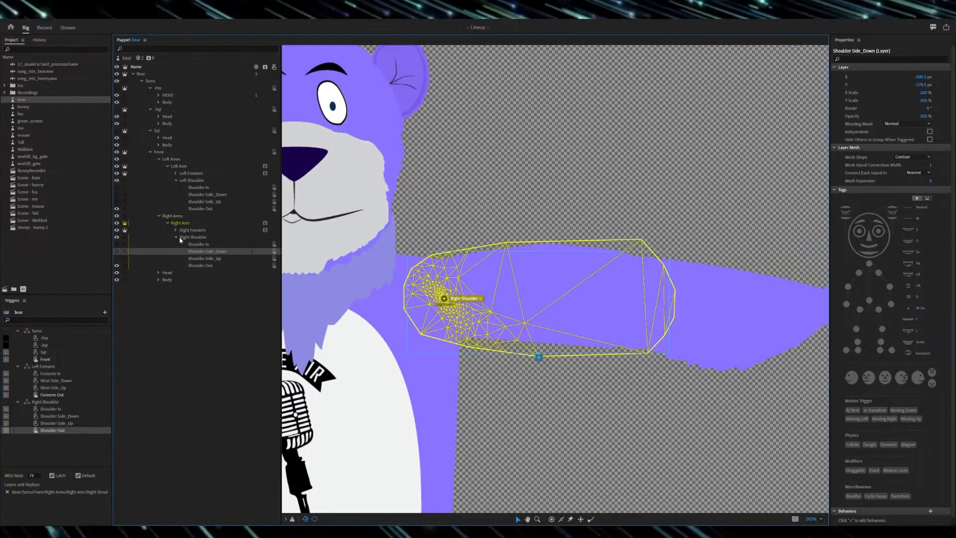
# Step: Add the Right Forearm's Forearm In, Wrist Side_Down, Wrist Side_Up and Forearm Out layers to the matching Right Shoulder triggers
pyautogui.click(176, 237)
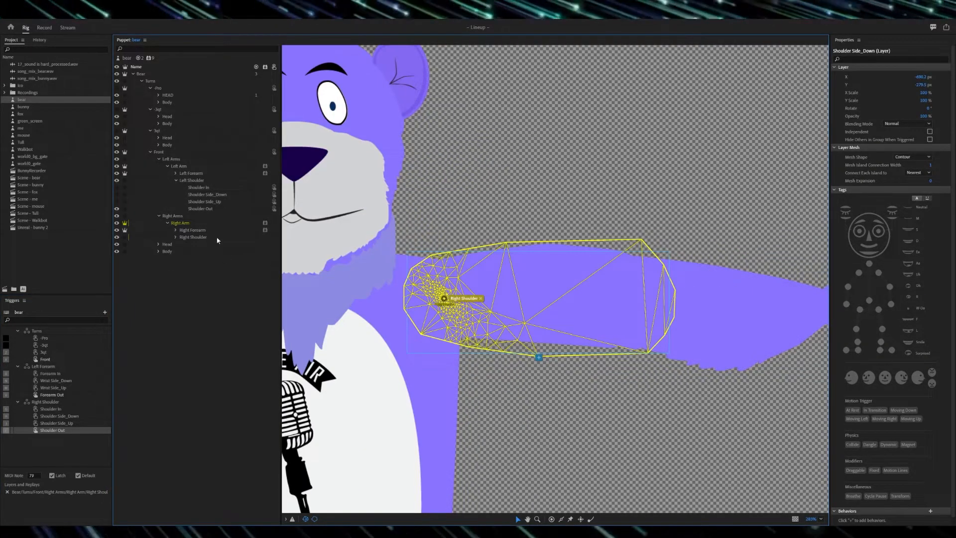
pyautogui.click(200, 230)
pyautogui.click(176, 230)
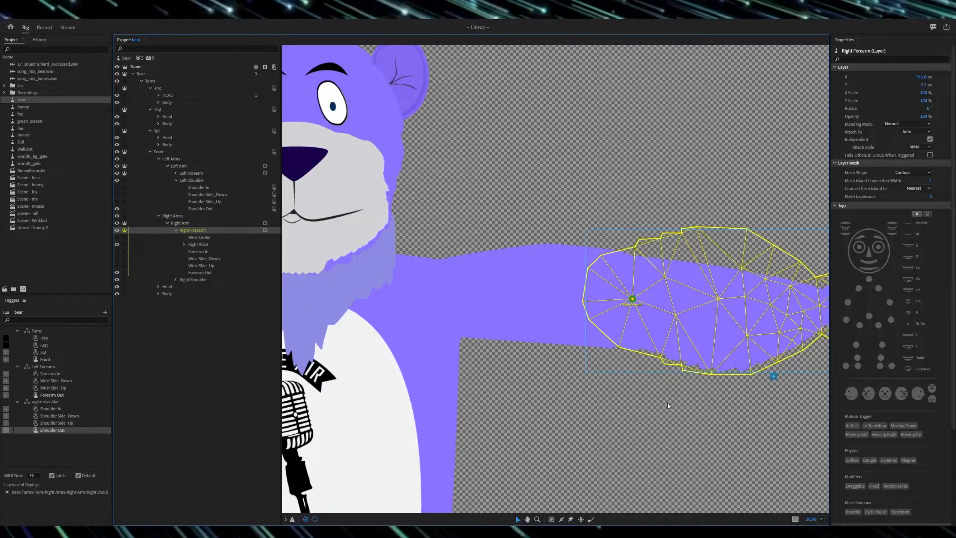
pyautogui.scroll(-2, 665, 395)
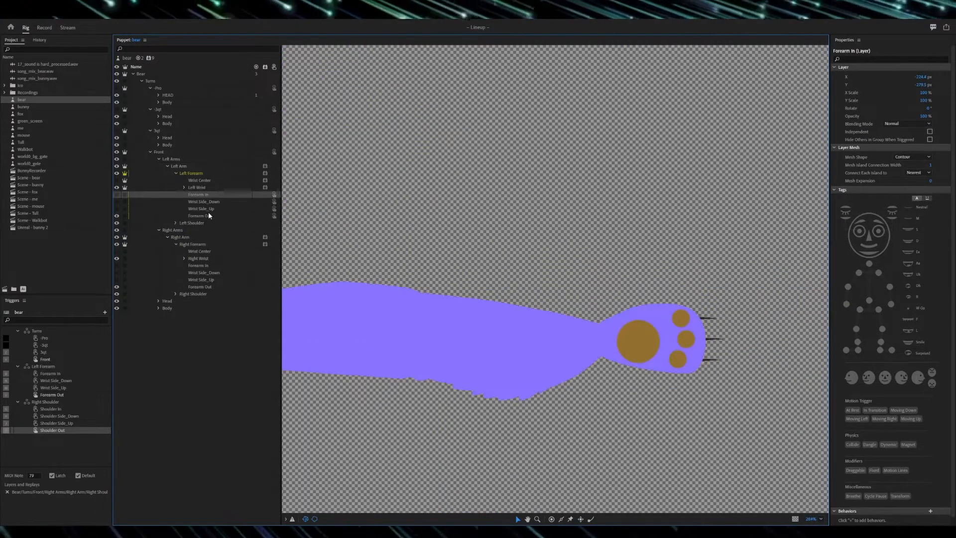
pyautogui.keyDown('shift'); pyautogui.click(208, 214); pyautogui.keyUp('shift')
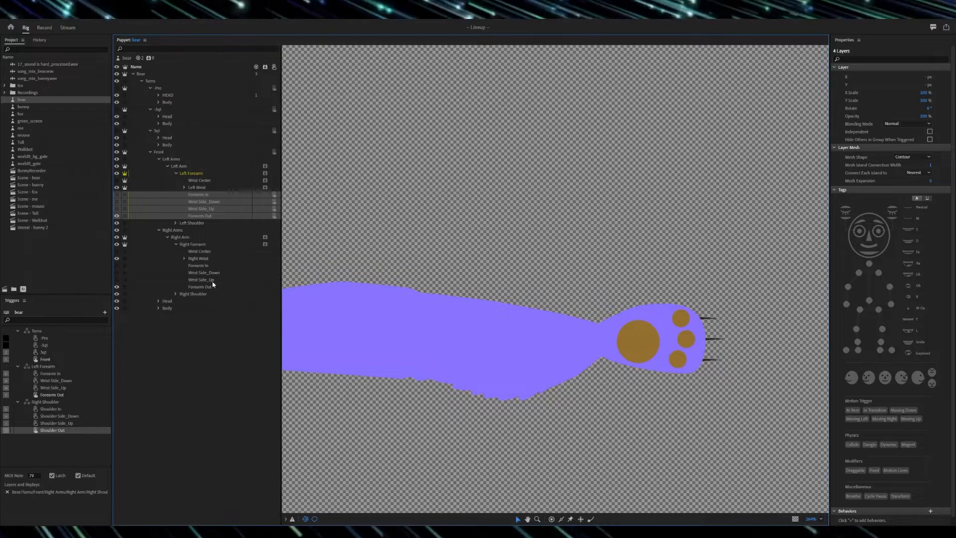
pyautogui.click(209, 265)
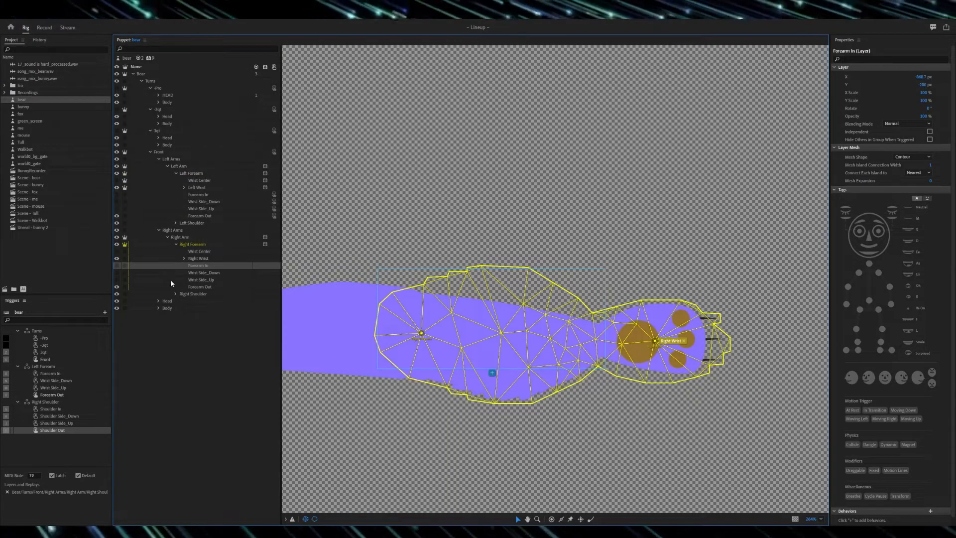
pyautogui.moveTo(132, 319); pyautogui.dragTo(57, 411)
pyautogui.moveTo(208, 272); pyautogui.dragTo(76, 418)
pyautogui.moveTo(211, 277); pyautogui.dragTo(73, 426)
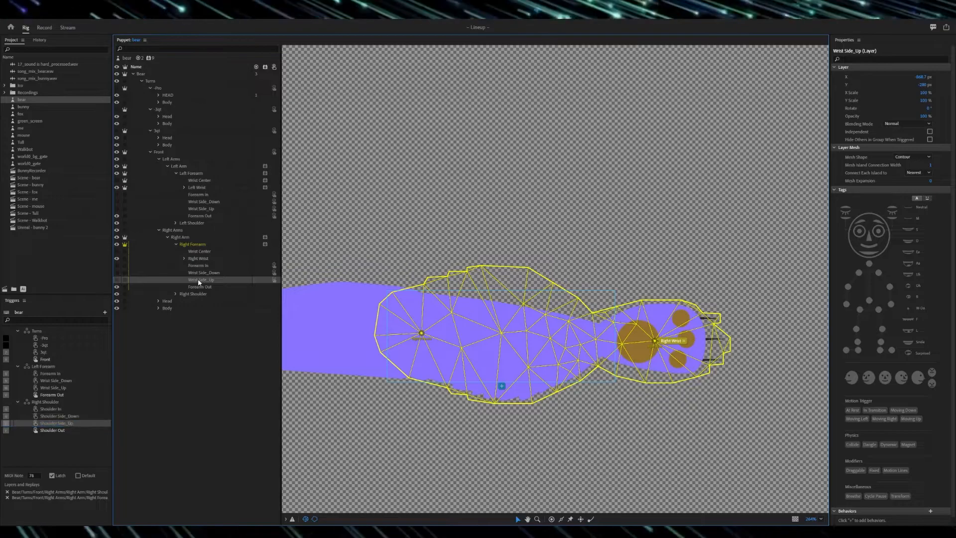
pyautogui.click(205, 289)
pyautogui.moveTo(197, 300); pyautogui.dragTo(64, 431)
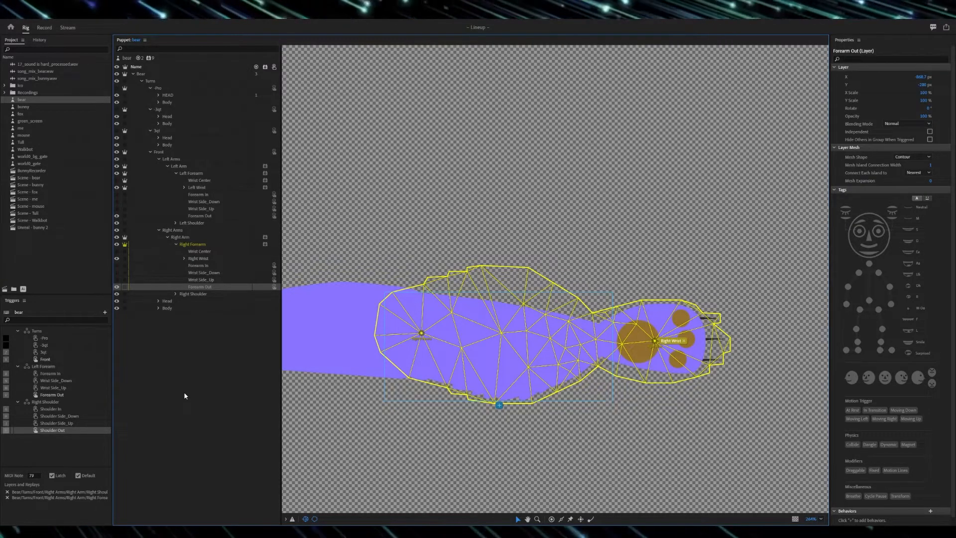
# Step: Make the Right Forearm's Wrist Center layer independent, matching the Left Forearm's setup
pyautogui.click(199, 250)
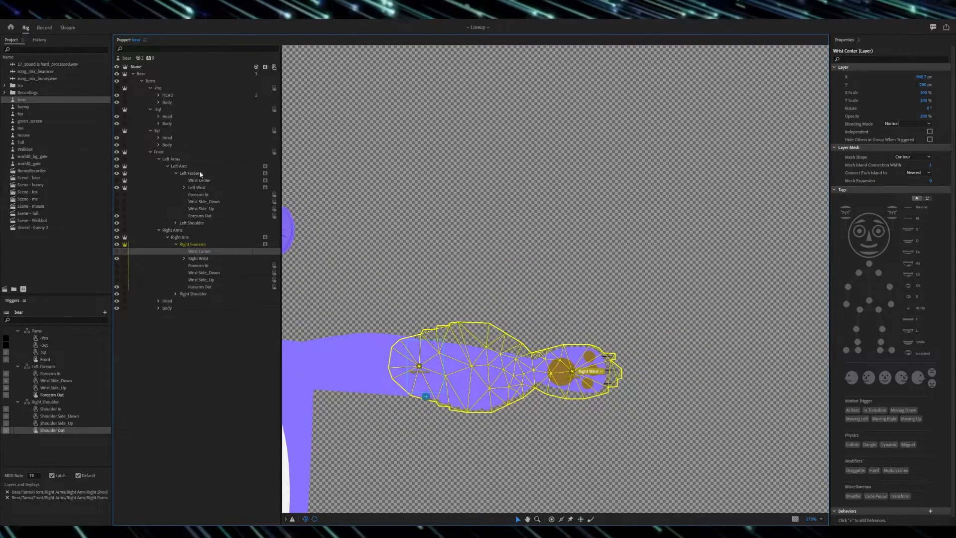
pyautogui.click(193, 186)
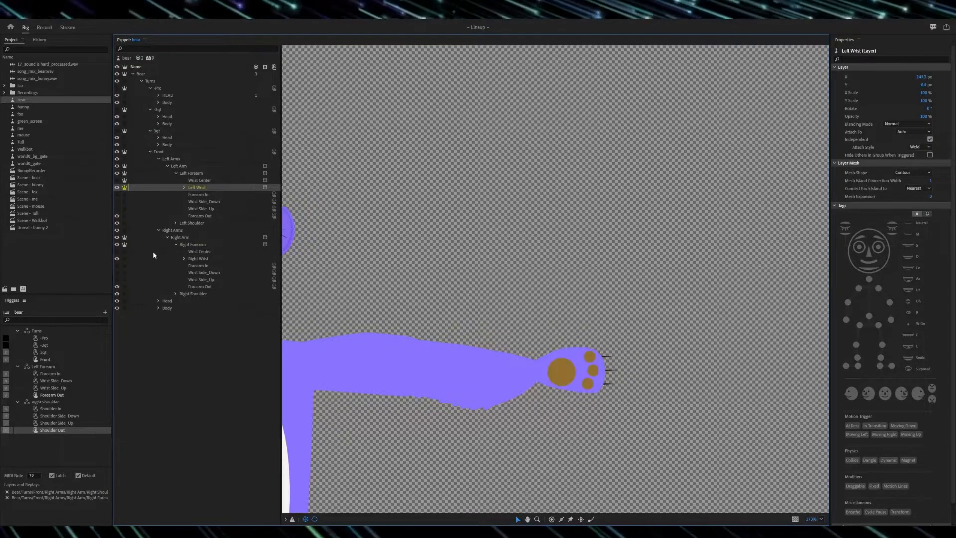
pyautogui.click(124, 252)
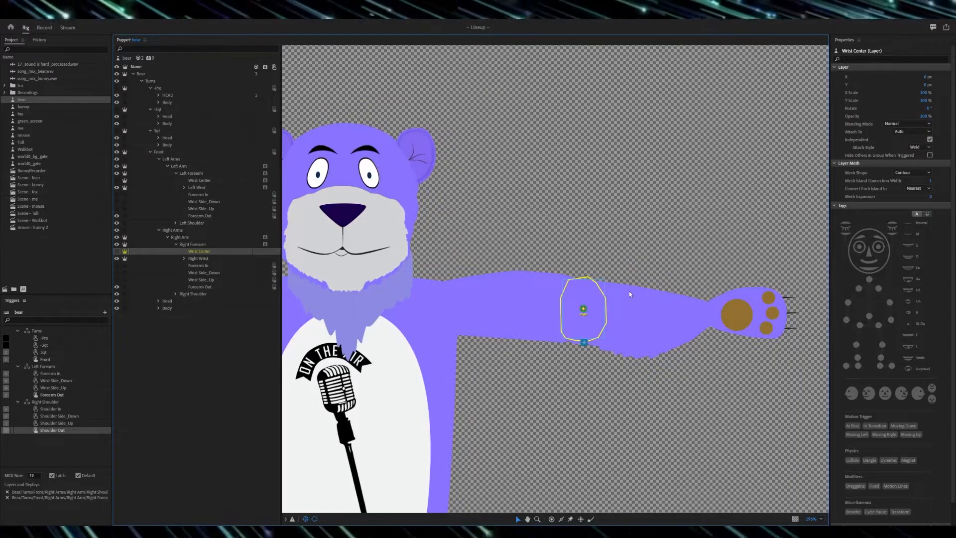
# Step: Move the Right Wrist handle to the base of the paw and add the Transform behavior to Right Wrist and Wrist Center
pyautogui.click(199, 259)
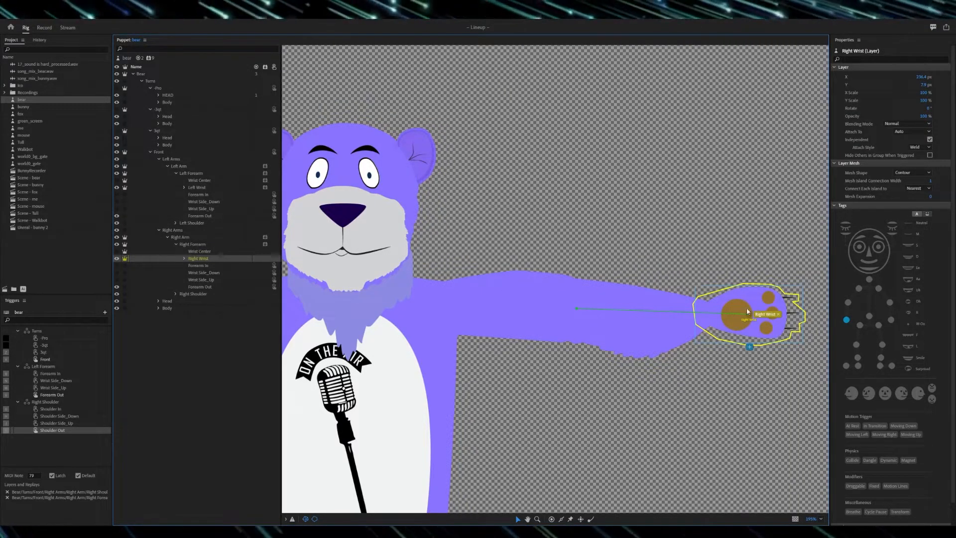
pyautogui.moveTo(749, 319); pyautogui.dragTo(713, 316)
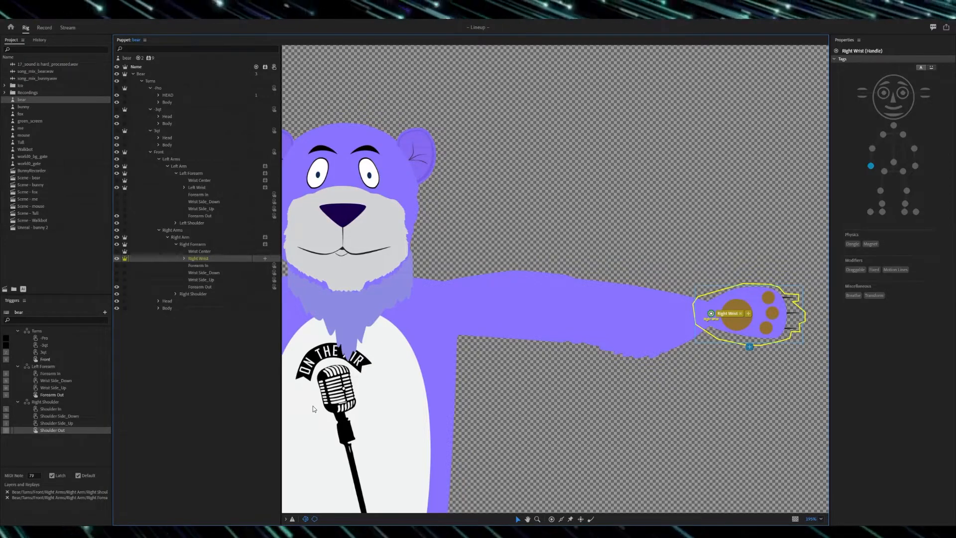
pyautogui.click(266, 259)
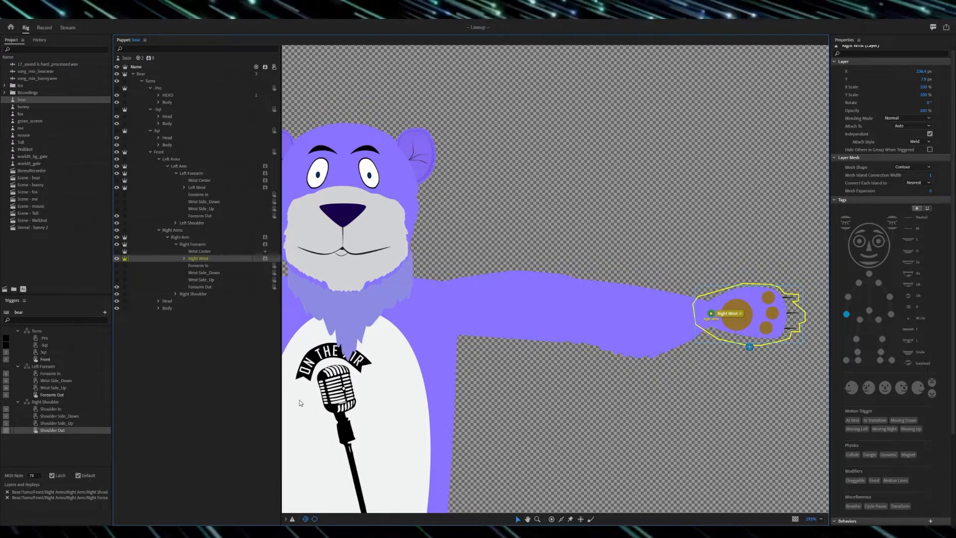
pyautogui.press('Up')
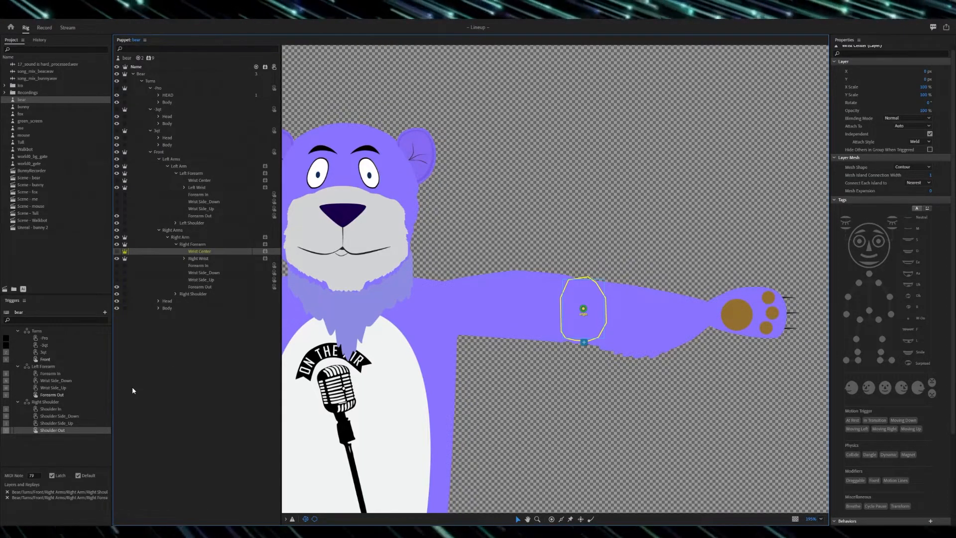
# Step: Add the Right Wrist's Wrist In, Side_Down, Side_Up and Wrist Out layers to the matching Right Shoulder triggers
pyautogui.click(185, 258)
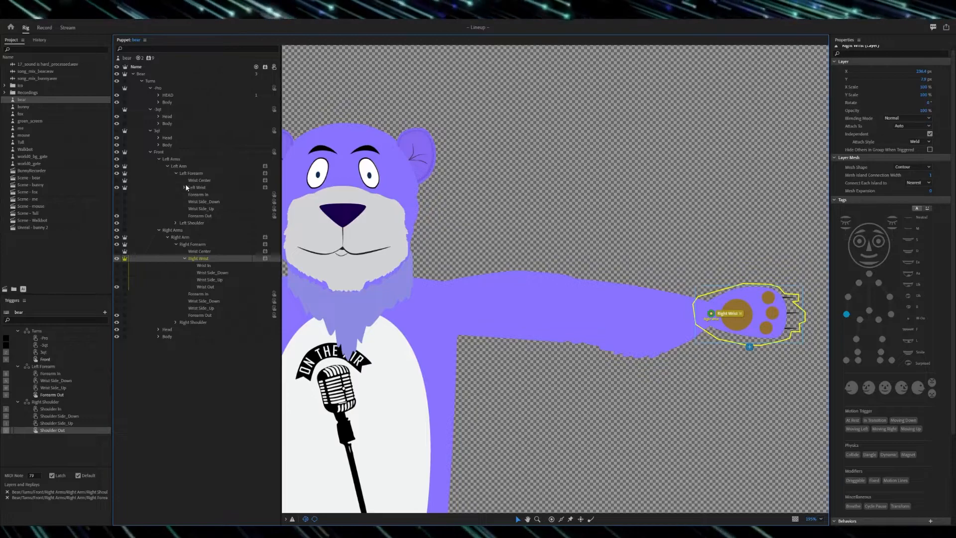
pyautogui.click(209, 265)
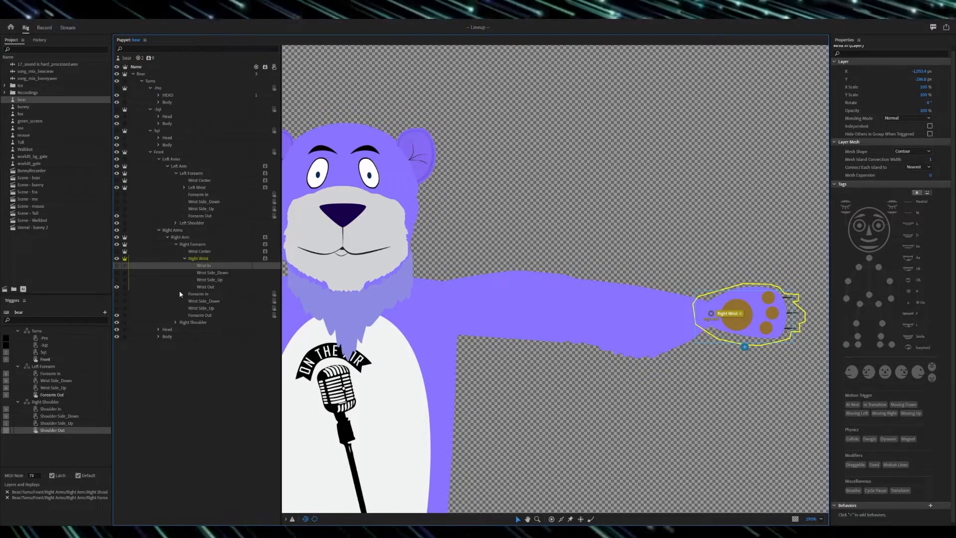
pyautogui.click(62, 409)
pyautogui.moveTo(211, 273); pyautogui.dragTo(71, 424)
pyautogui.moveTo(205, 287); pyautogui.dragTo(62, 431)
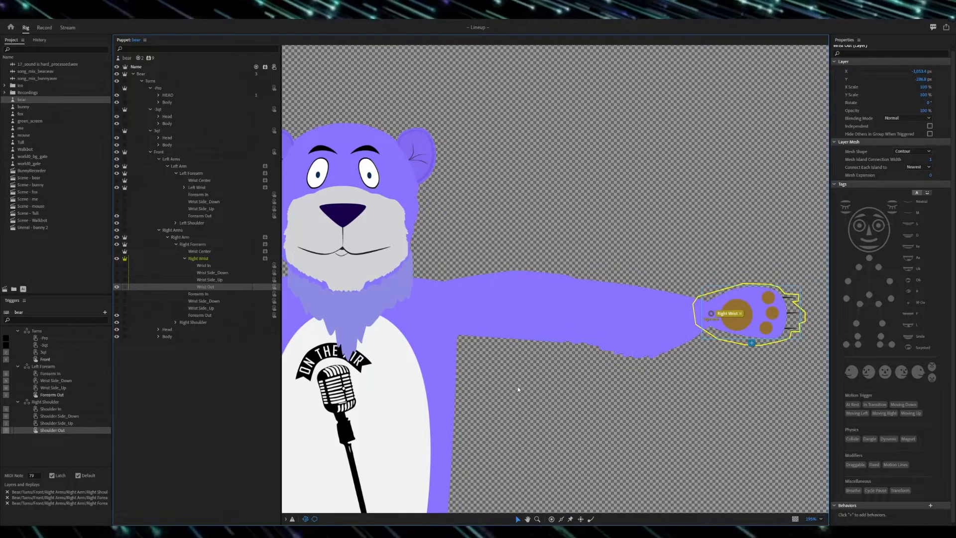
pyautogui.click(185, 258)
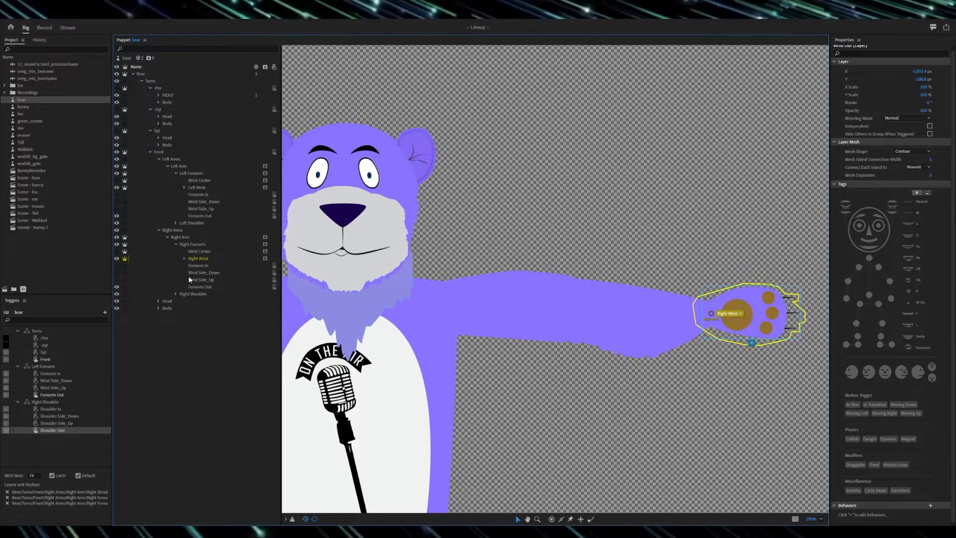
# Step: Test the right arm's movement in the bear scene by changing the Rotation of its Transform [Right Arm] behavior
pyautogui.click(287, 324)
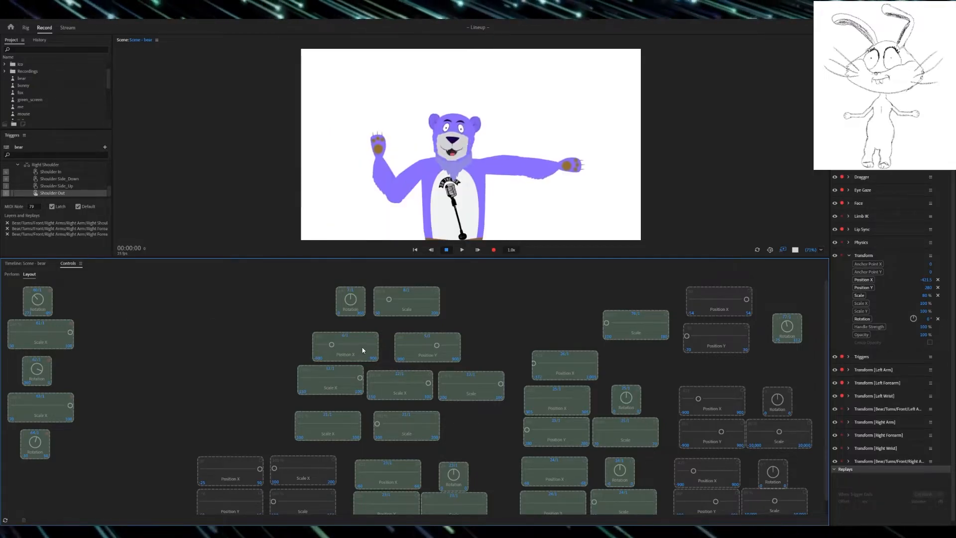
pyautogui.scroll(-1, 879, 372)
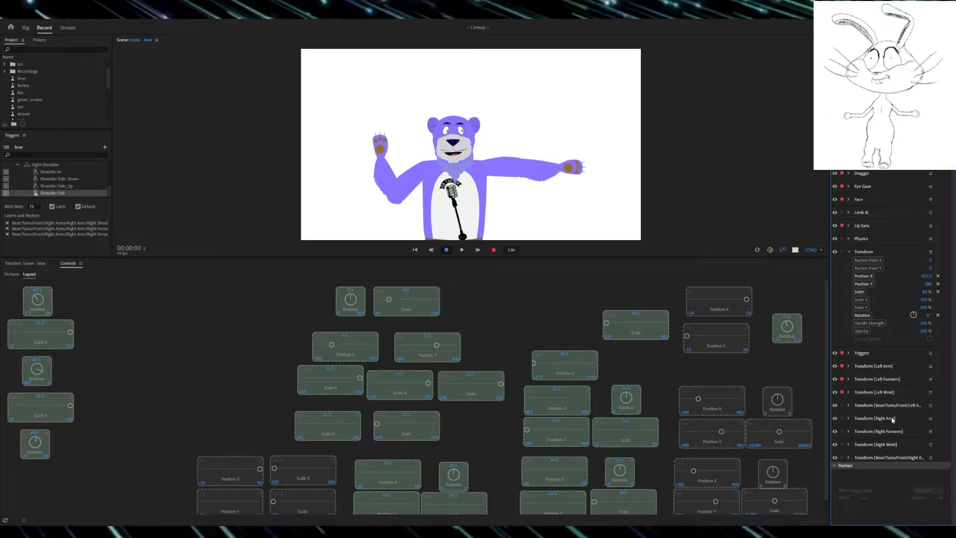
pyautogui.click(848, 418)
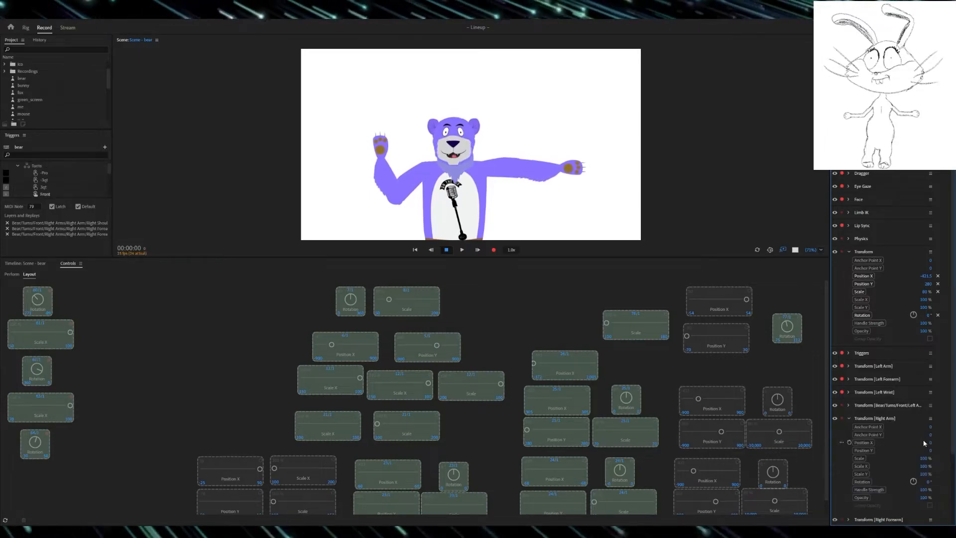
pyautogui.moveTo(913, 481); pyautogui.dragTo(832, 446)
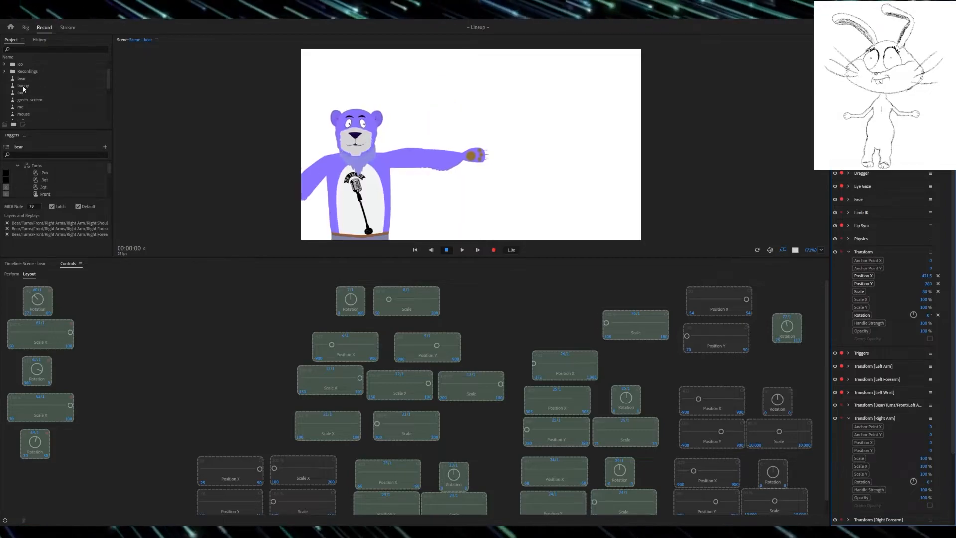
# Step: Reopen the bear puppet's rig and adjust the Right Arm's shoulder handle at the shoulder joint
pyautogui.click(25, 81)
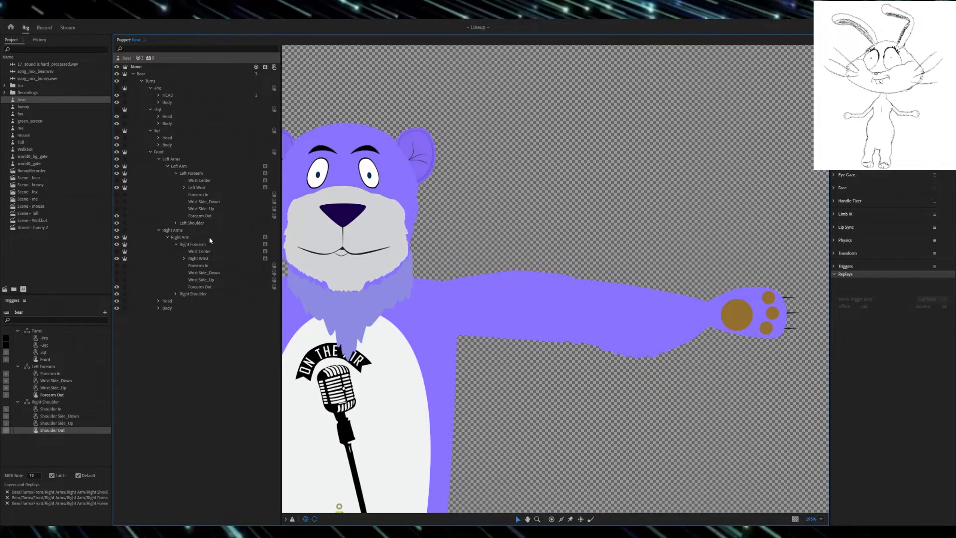
pyautogui.click(447, 309)
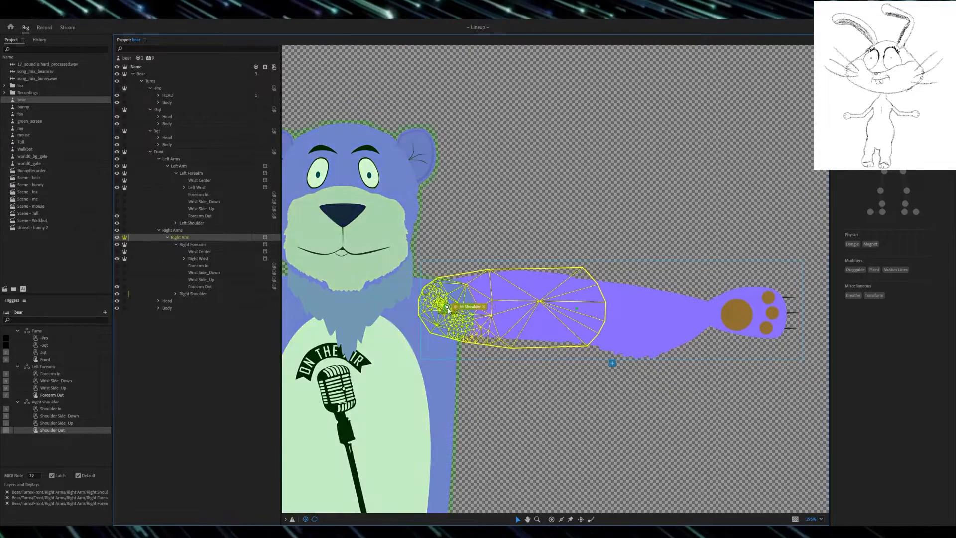
pyautogui.moveTo(449, 308); pyautogui.dragTo(448, 309)
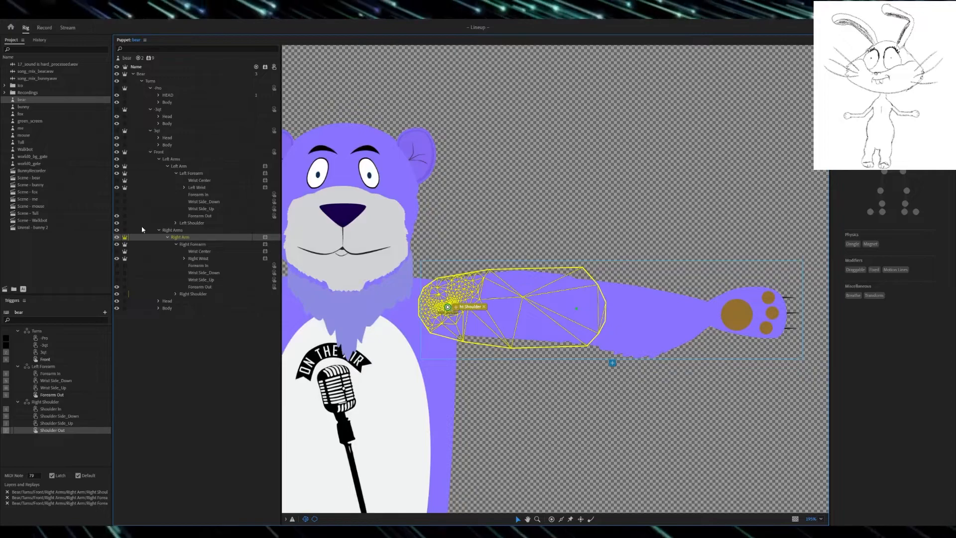
# Step: Return to the bear scene, add the Right Arm's Rotation as a control near the left-arm controls, and try turning it
pyautogui.doubleClick(55, 177)
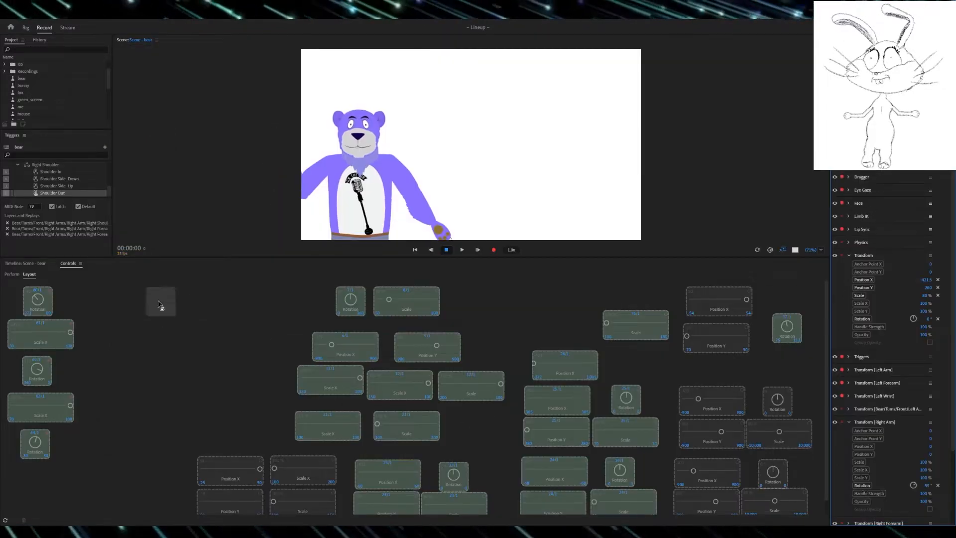
pyautogui.moveTo(138, 299); pyautogui.dragTo(150, 300)
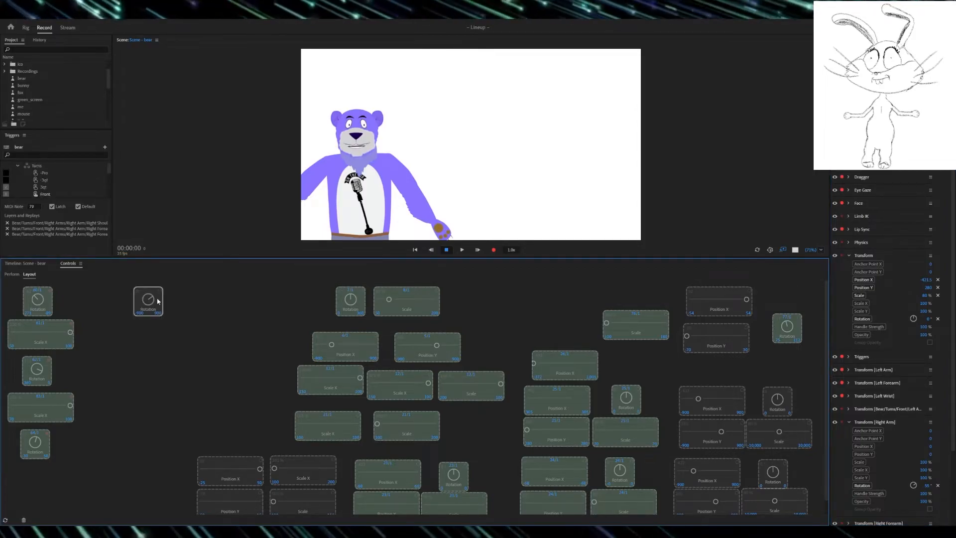
pyautogui.moveTo(154, 299)
pyautogui.mouseDown()
pyautogui.moveTo(145, 299)
pyautogui.moveTo(156, 302)
pyautogui.moveTo(162, 289)
pyautogui.moveTo(160, 303)
pyautogui.mouseUp()
pyautogui.click(12, 274)
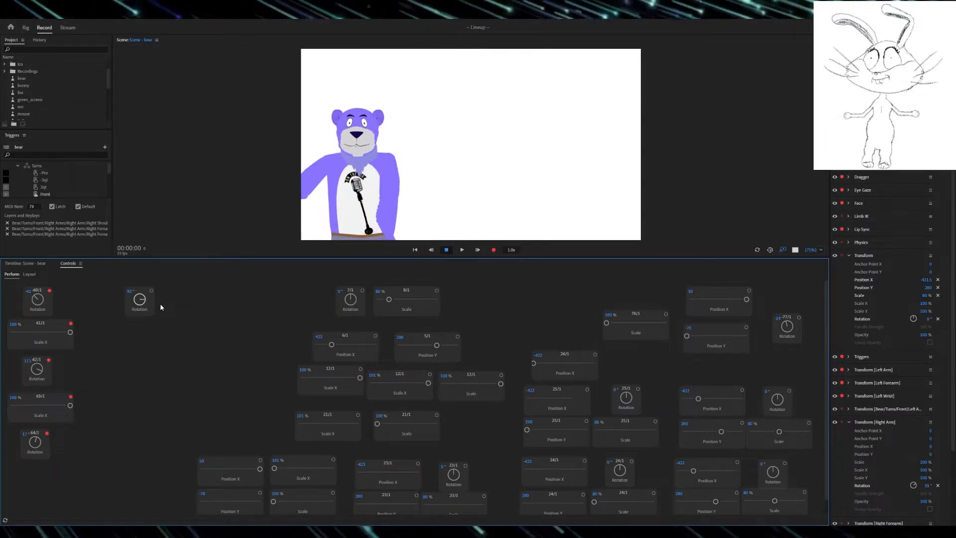
pyautogui.click(30, 274)
# Step: Set the Right Arm Rotation control's range to a minimum of 90 and a maximum of 450
pyautogui.click(132, 313)
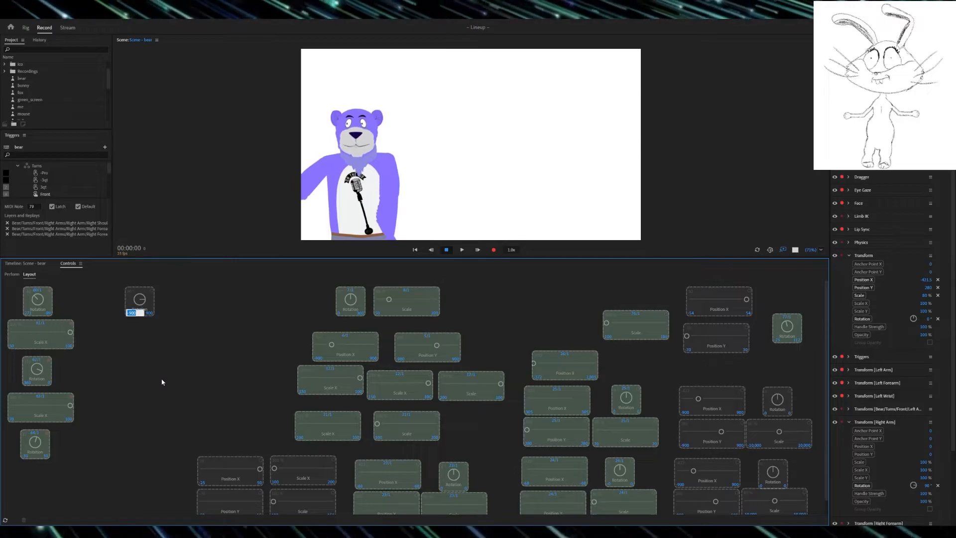
pyautogui.write('9')
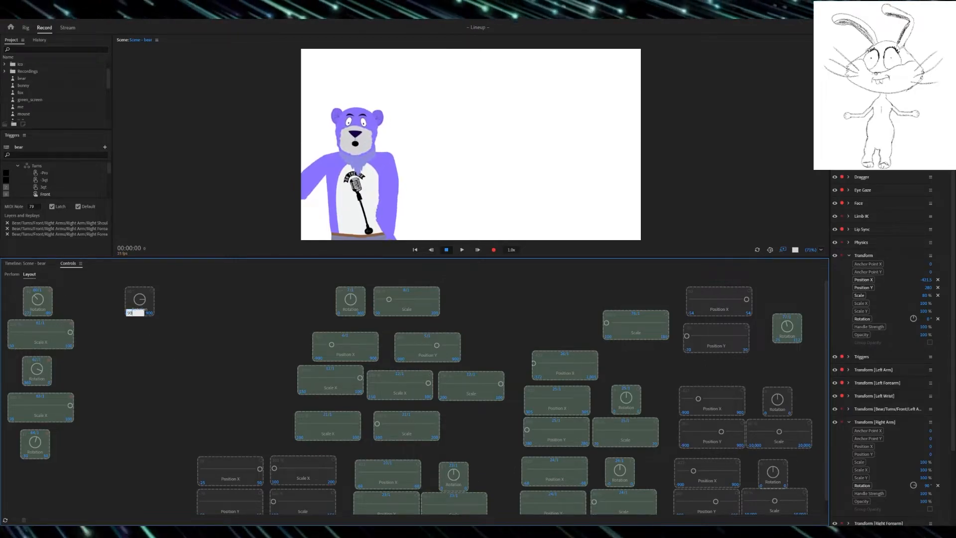
pyautogui.write('0')
pyautogui.press('Return')
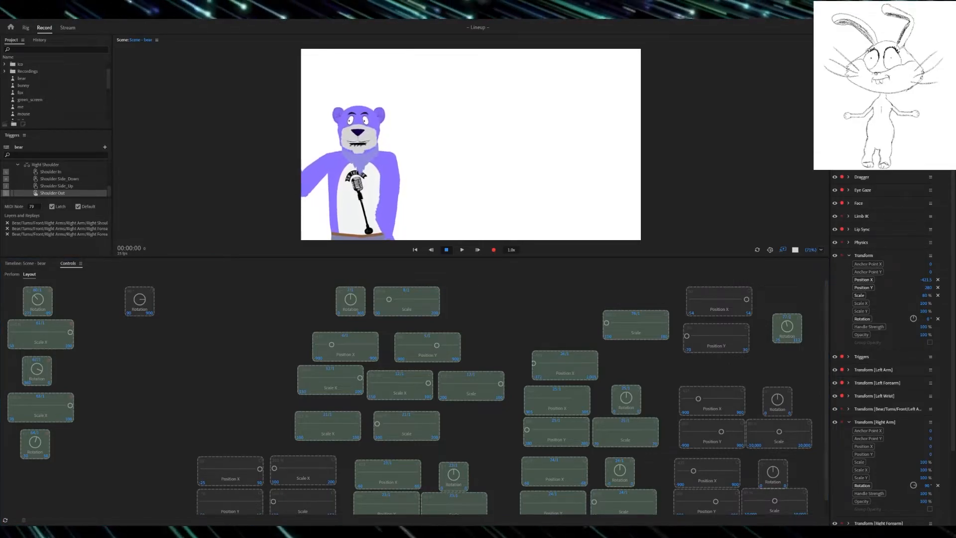
pyautogui.click(150, 313)
pyautogui.write('450')
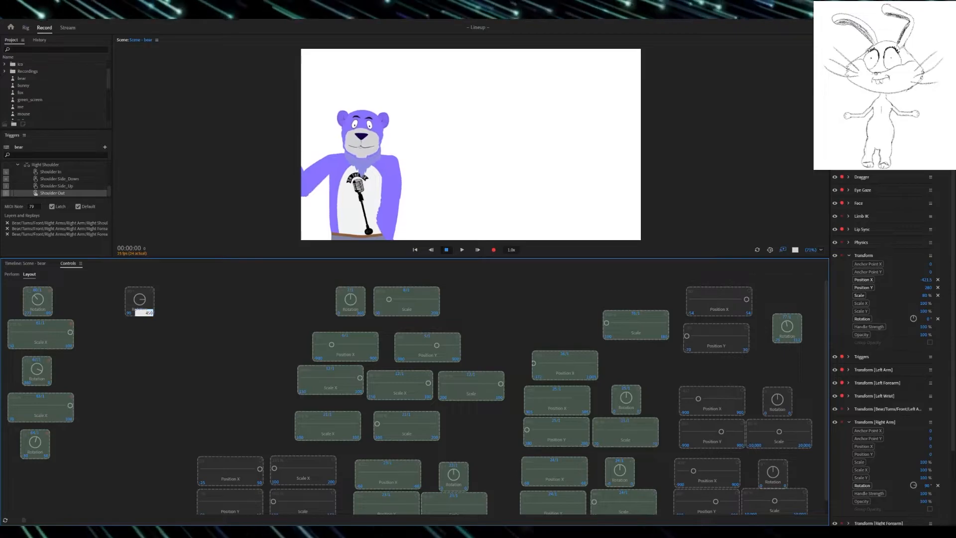
pyautogui.press('Return')
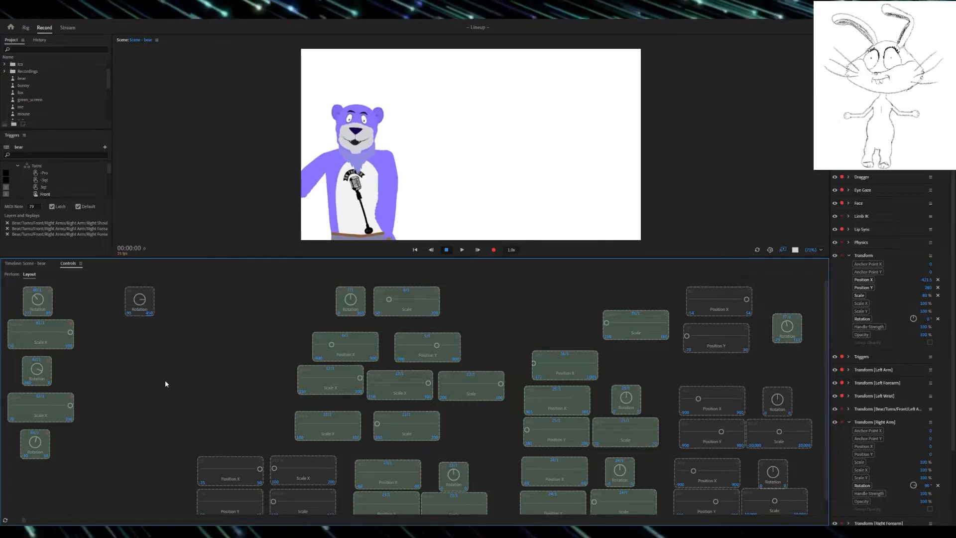
# Step: Link the Right Arm Rotation control to MIDI 70/1 and test its sweep up to 450°
pyautogui.click(12, 274)
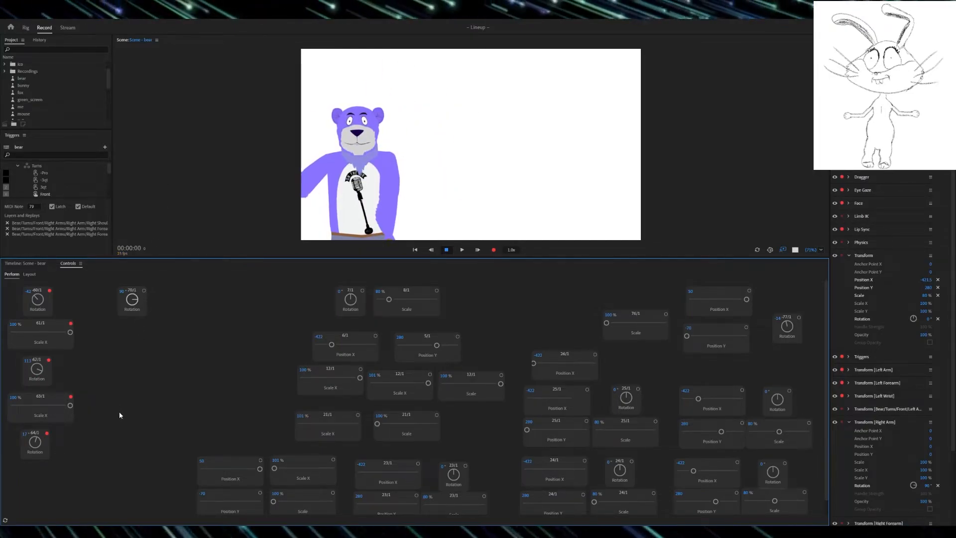
pyautogui.moveTo(132, 299); pyautogui.dragTo(359, 332)
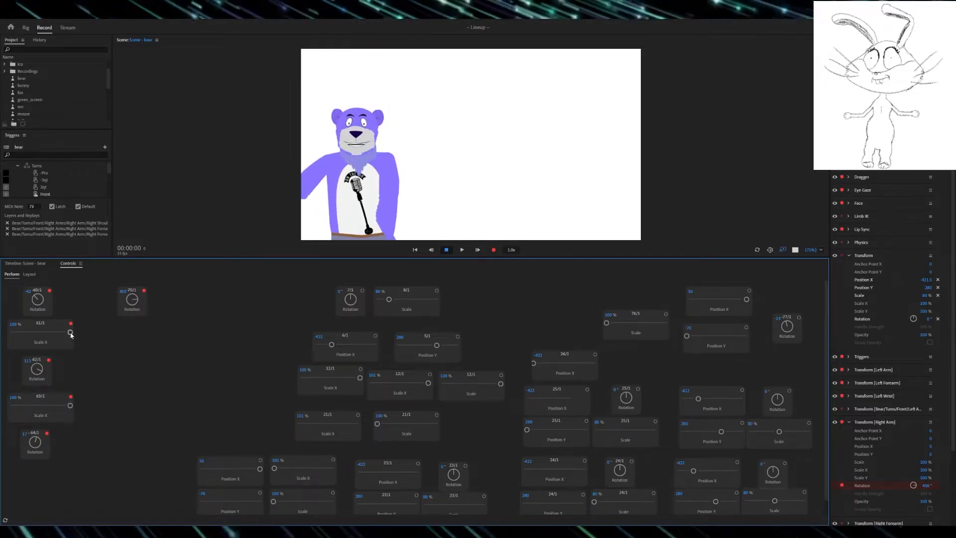
# Step: Add the Right Arm's Scale X as a control below its Rotation, with a range of 50 to 100 and MIDI 71/1
pyautogui.click(29, 274)
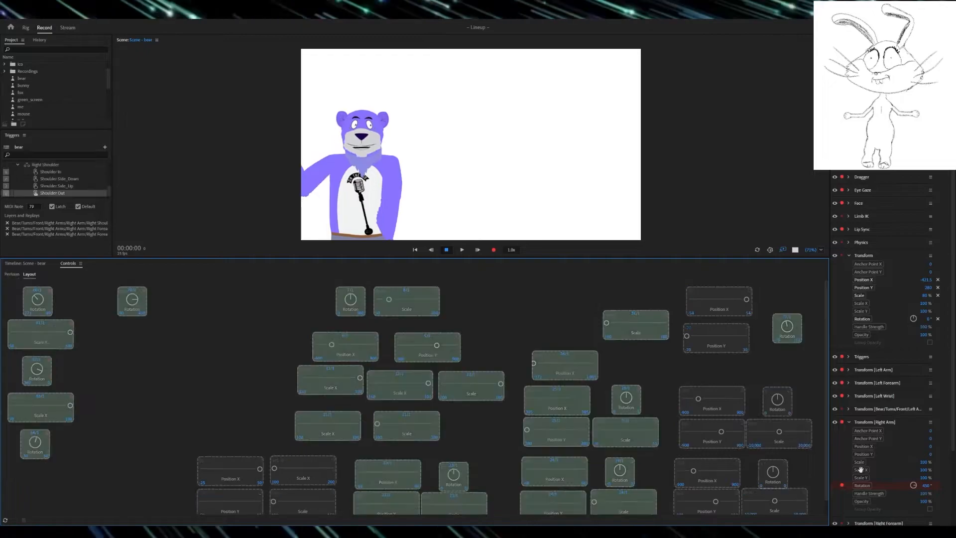
pyautogui.moveTo(860, 471); pyautogui.dragTo(130, 334)
pyautogui.click(103, 344)
pyautogui.write('50')
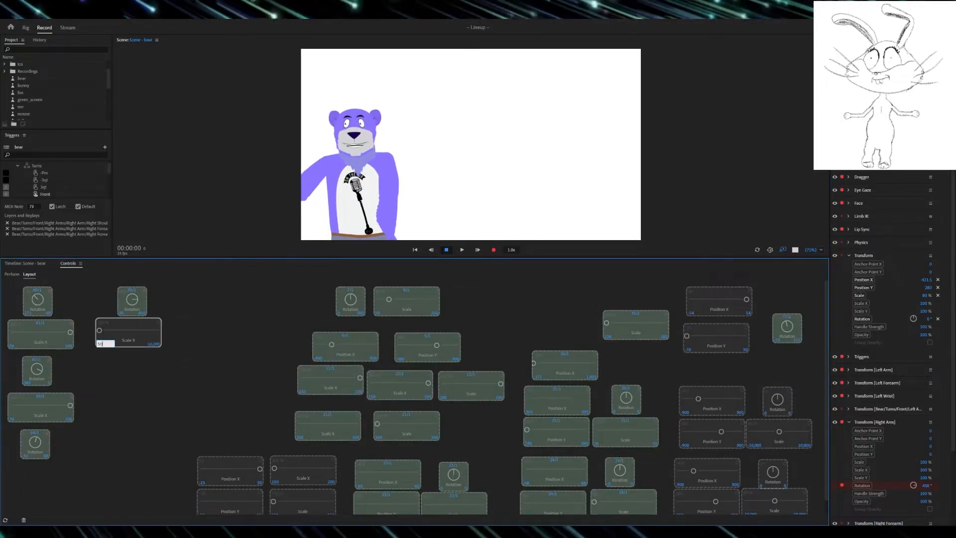
pyautogui.press('Return')
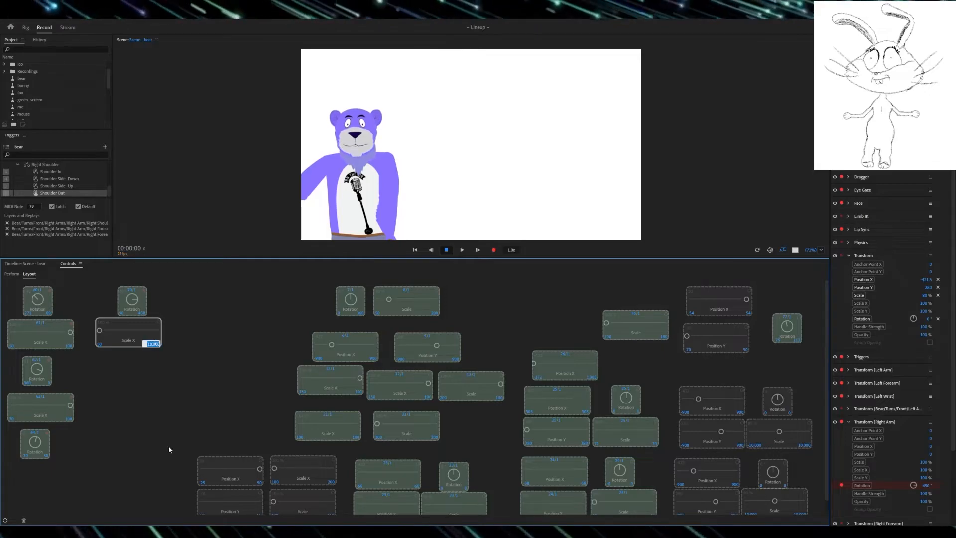
pyautogui.write('100')
pyautogui.press('Return')
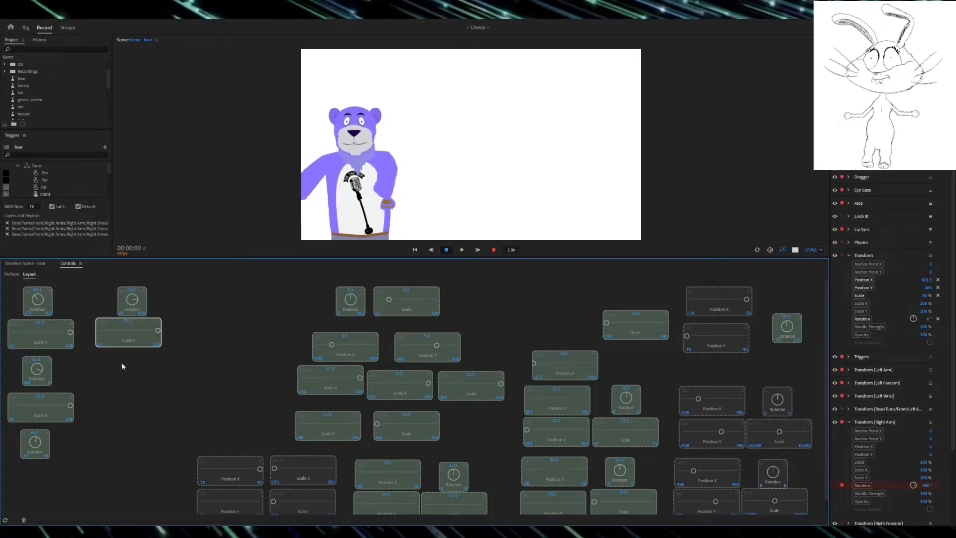
pyautogui.click(147, 412)
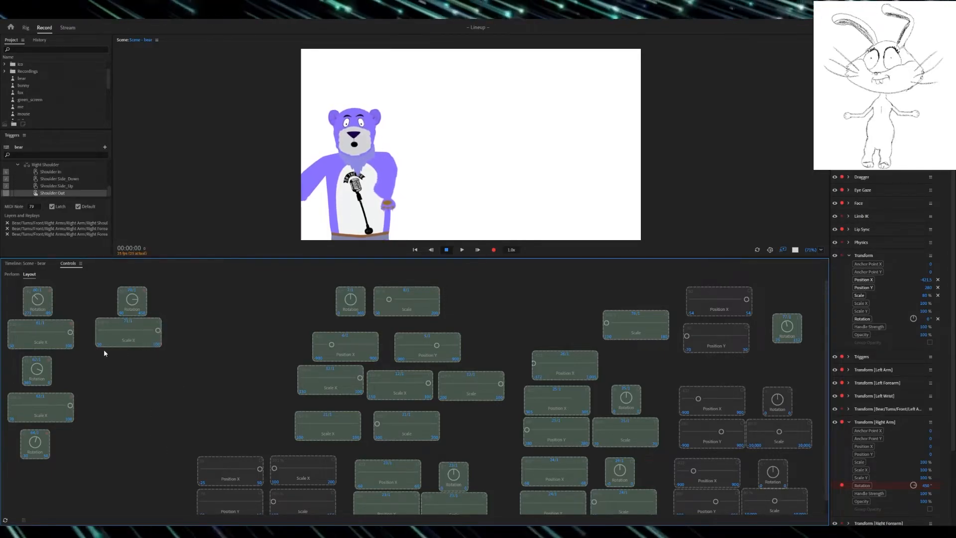
# Step: Test the new Right Arm Scale X control's sweep and watch the bear's arms respond
pyautogui.click(12, 274)
pyautogui.moveTo(157, 330); pyautogui.dragTo(100, 331)
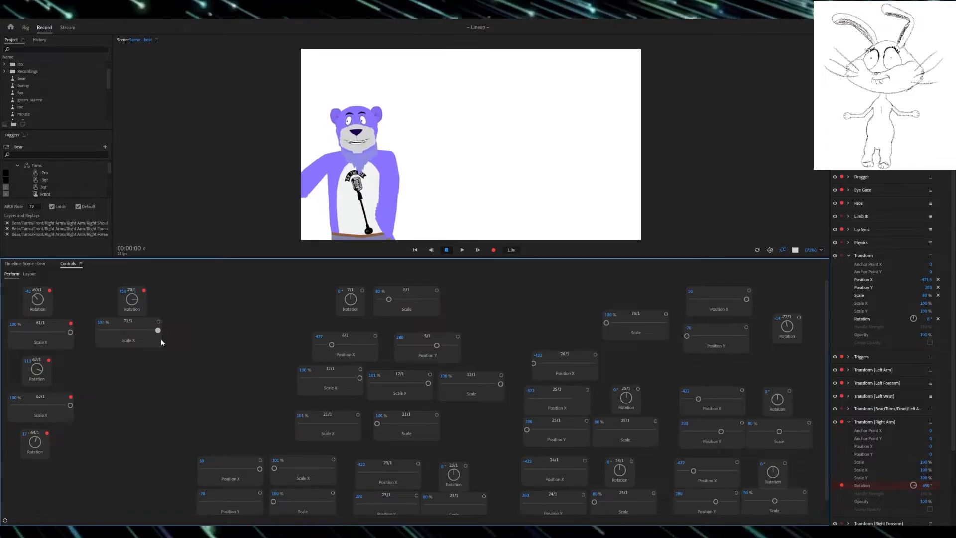
pyautogui.moveTo(126, 328); pyautogui.dragTo(229, 314)
pyautogui.moveTo(99, 330); pyautogui.dragTo(306, 289)
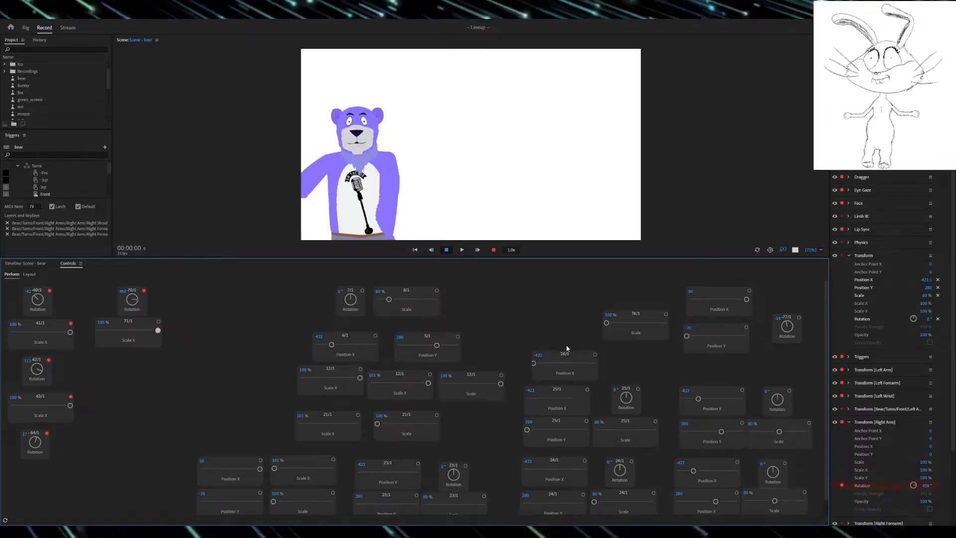
pyautogui.moveTo(564, 339); pyautogui.dragTo(560, 340)
pyautogui.moveTo(39, 369)
pyautogui.mouseDown()
pyautogui.moveTo(50, 360)
pyautogui.moveTo(43, 380)
pyautogui.moveTo(28, 366)
pyautogui.moveTo(51, 371)
pyautogui.mouseUp()
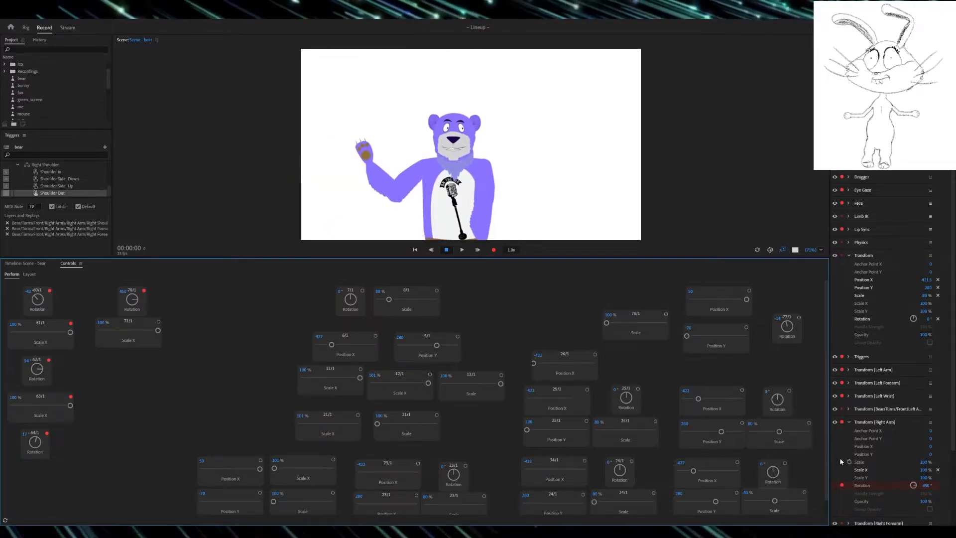
# Step: Add the Right Forearm's Rotation as a control below the Right Arm Scale X, with minimum 360 and maximum 0
pyautogui.moveTo(953, 426); pyautogui.dragTo(952, 501)
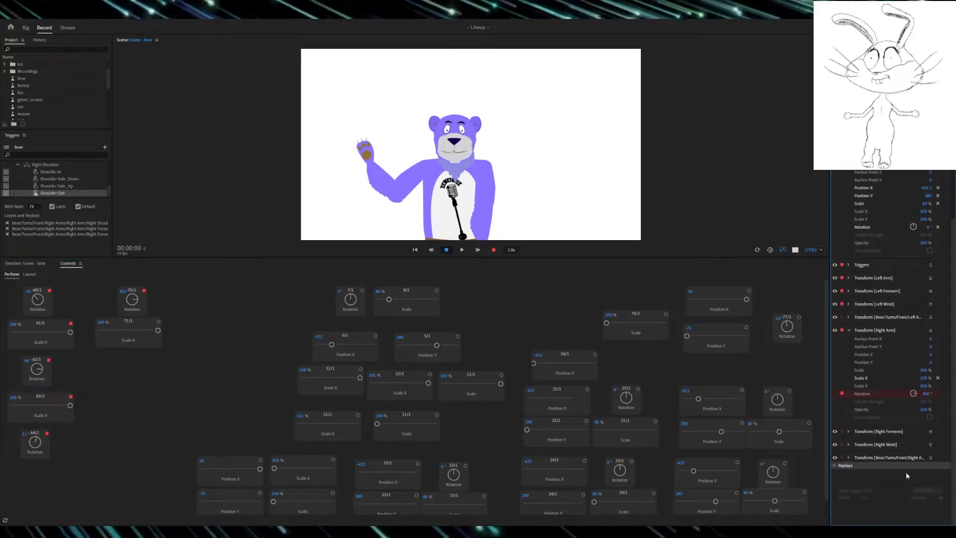
pyautogui.click(849, 432)
pyautogui.scroll(-3, 847, 431)
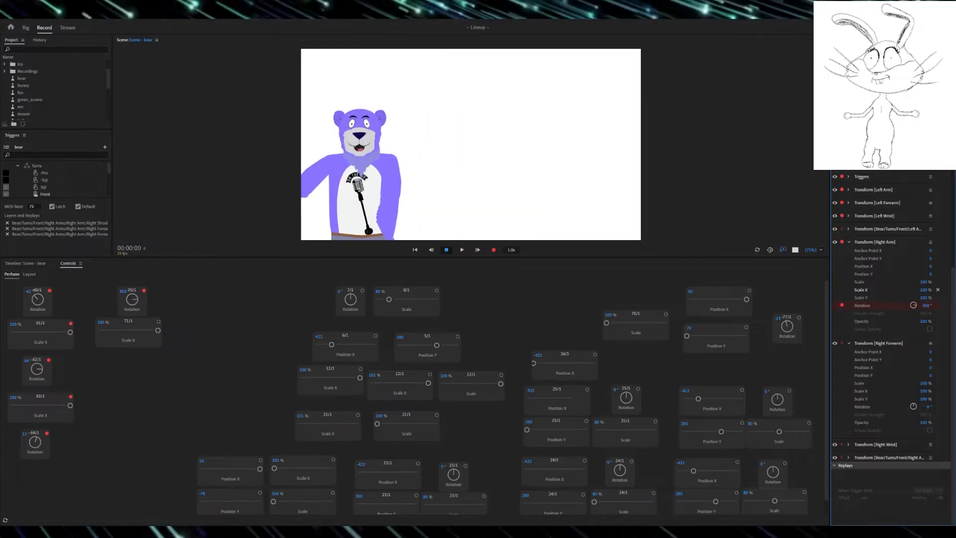
pyautogui.click(29, 274)
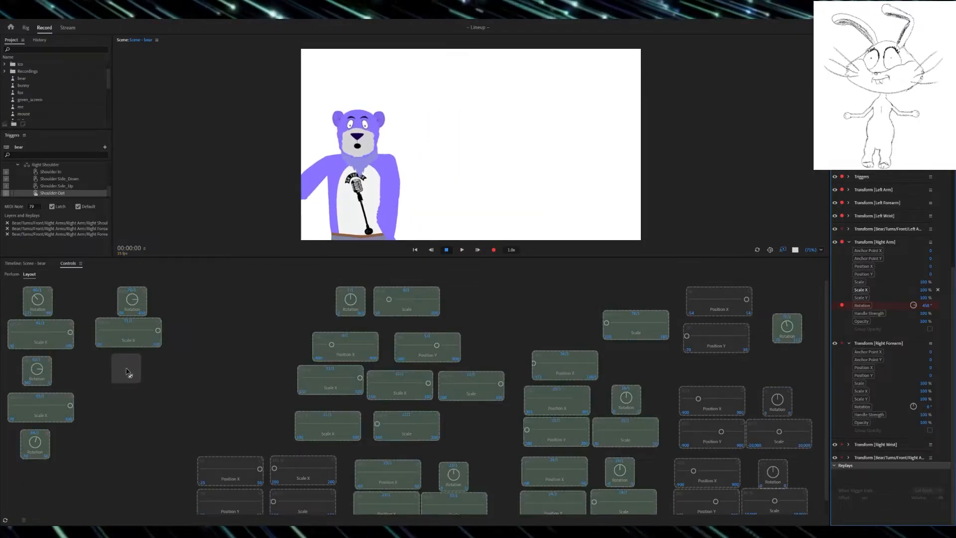
pyautogui.moveTo(127, 385); pyautogui.dragTo(131, 385)
pyautogui.write('360')
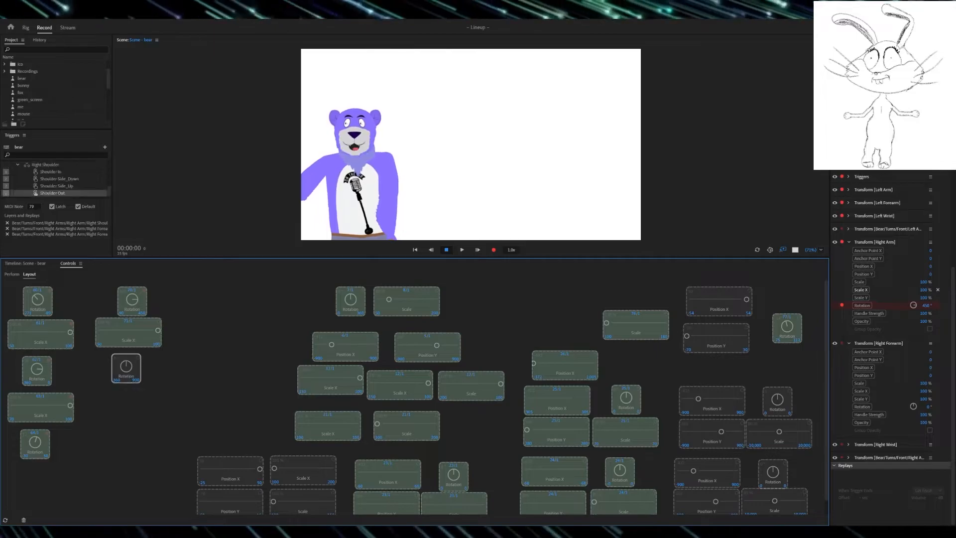
pyautogui.click(134, 381)
pyautogui.write('0')
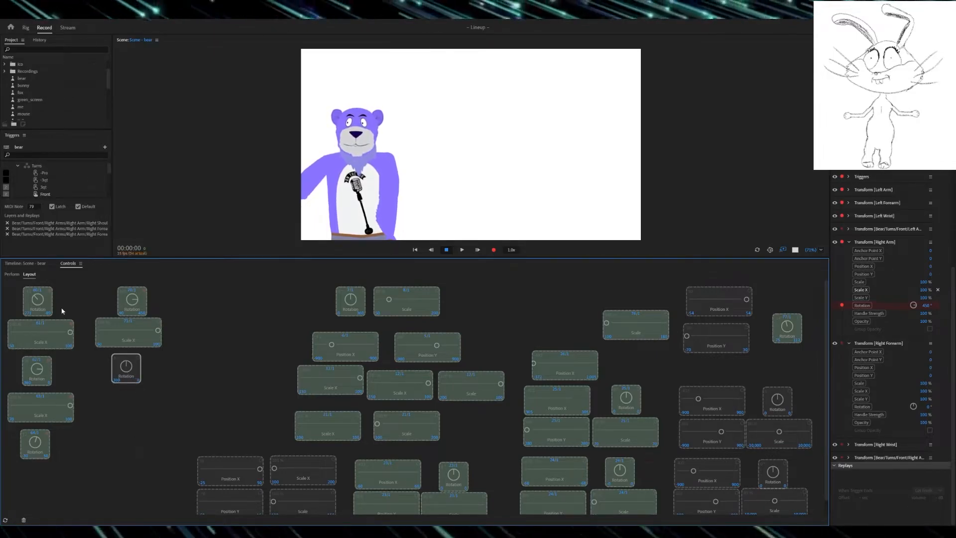
# Step: Link the Right Forearm Rotation control to MIDI 72/1
pyautogui.click(127, 357)
pyautogui.write('6')
pyautogui.write('2')
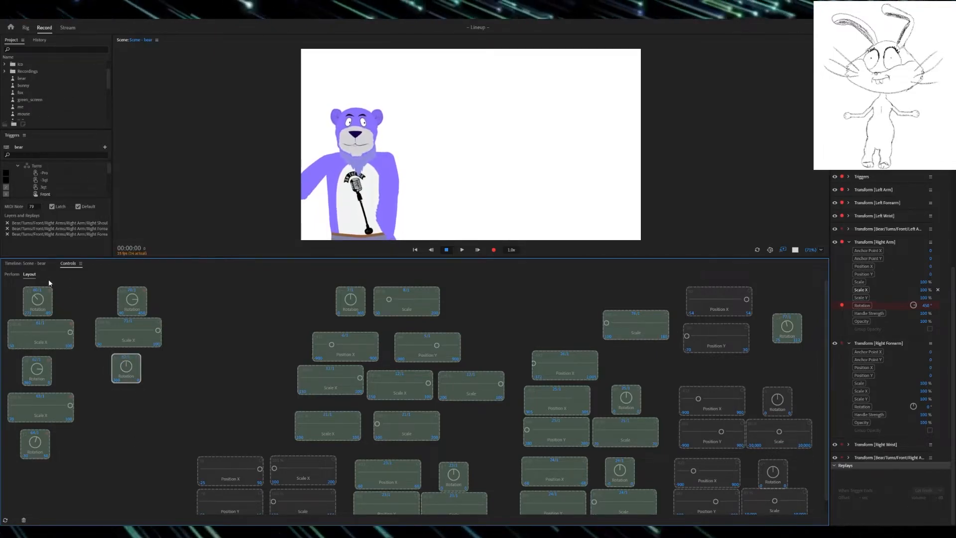
pyautogui.click(127, 394)
# Step: Test the Right Forearm and Right Arm Rotation controls, and arm Right Arm Scale X and Right Forearm Rotation for recording
pyautogui.click(12, 274)
pyautogui.moveTo(126, 366)
pyautogui.mouseDown()
pyautogui.moveTo(148, 370)
pyautogui.moveTo(99, 368)
pyautogui.moveTo(163, 384)
pyautogui.moveTo(124, 355)
pyautogui.mouseUp()
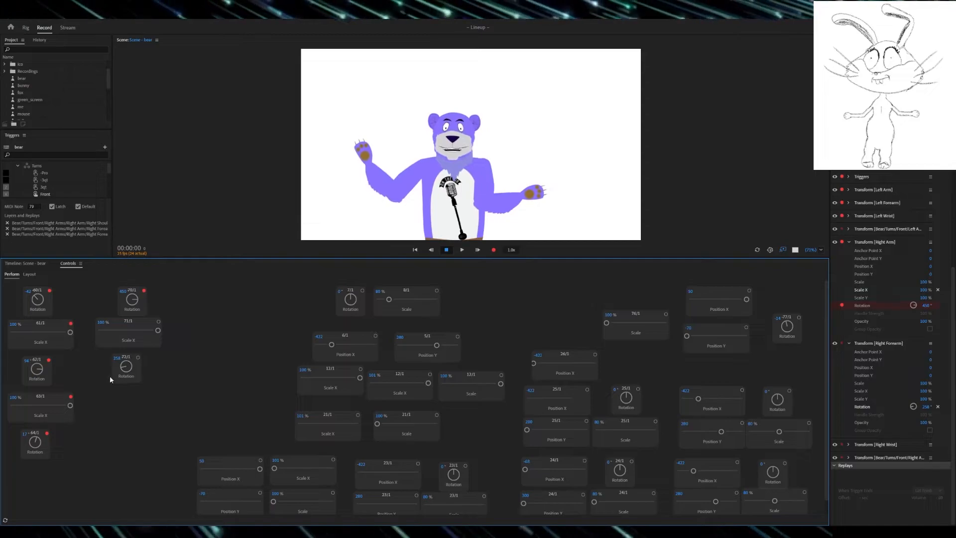
pyautogui.moveTo(137, 297); pyautogui.dragTo(131, 301)
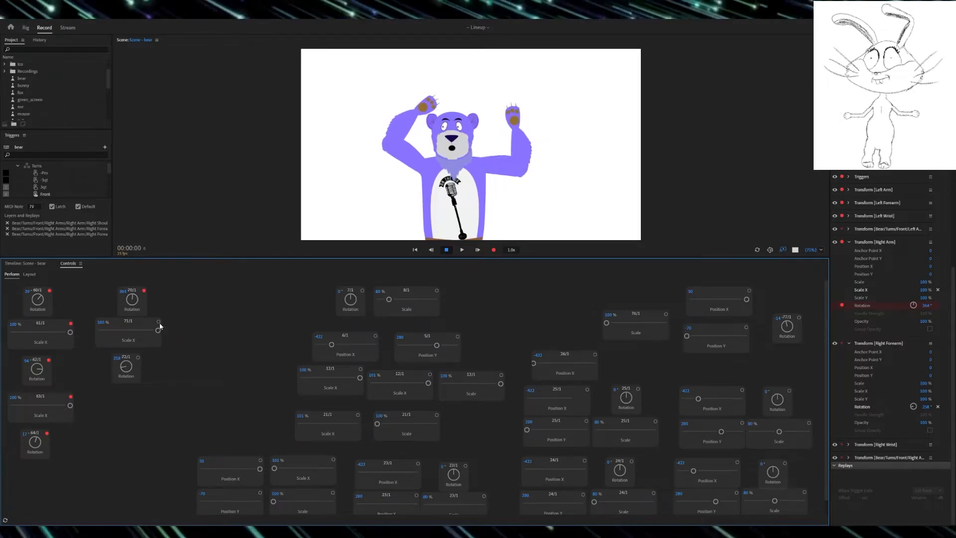
pyautogui.click(138, 357)
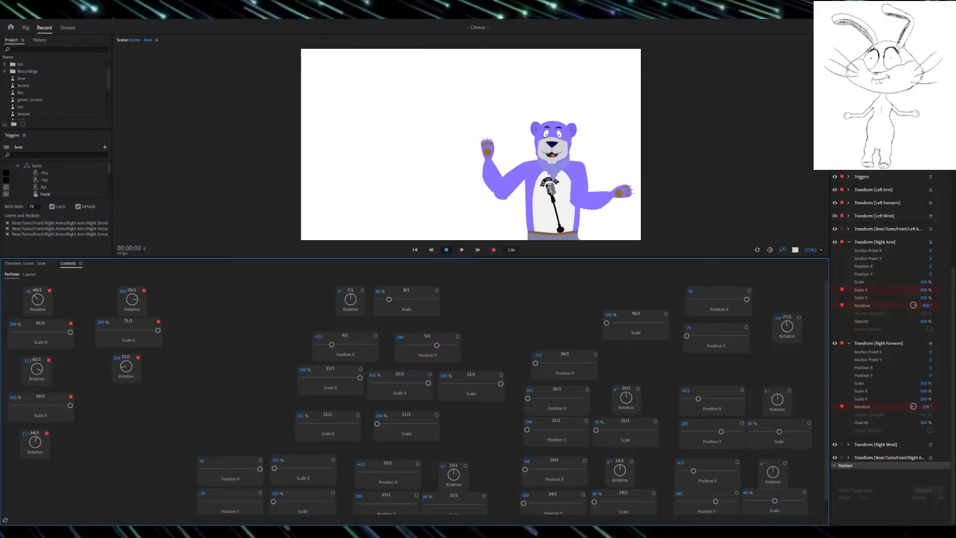
# Step: Add the Right Forearm's Scale X as a control below its Rotation, with a range of 70 to 100 and MIDI 73/1
pyautogui.click(29, 275)
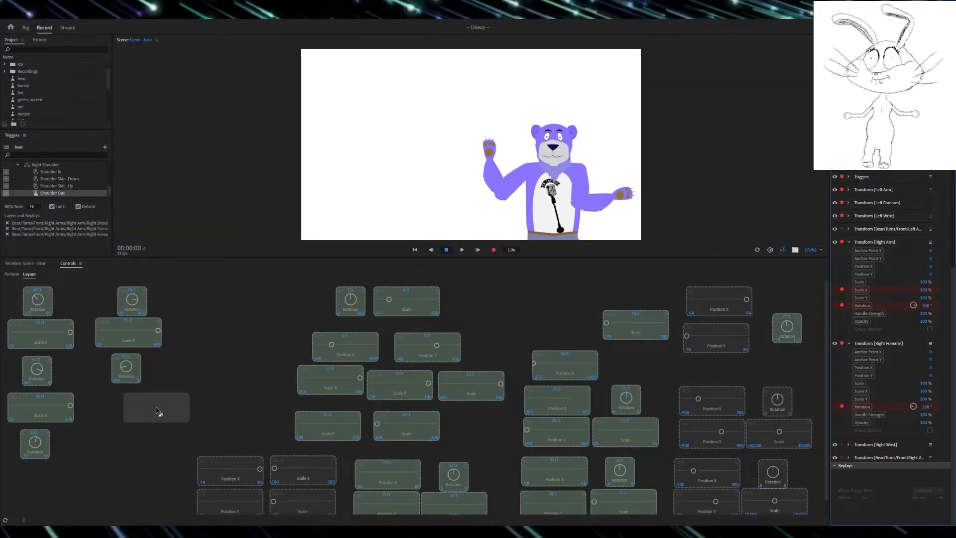
pyautogui.moveTo(160, 413); pyautogui.dragTo(127, 405)
pyautogui.click(103, 416)
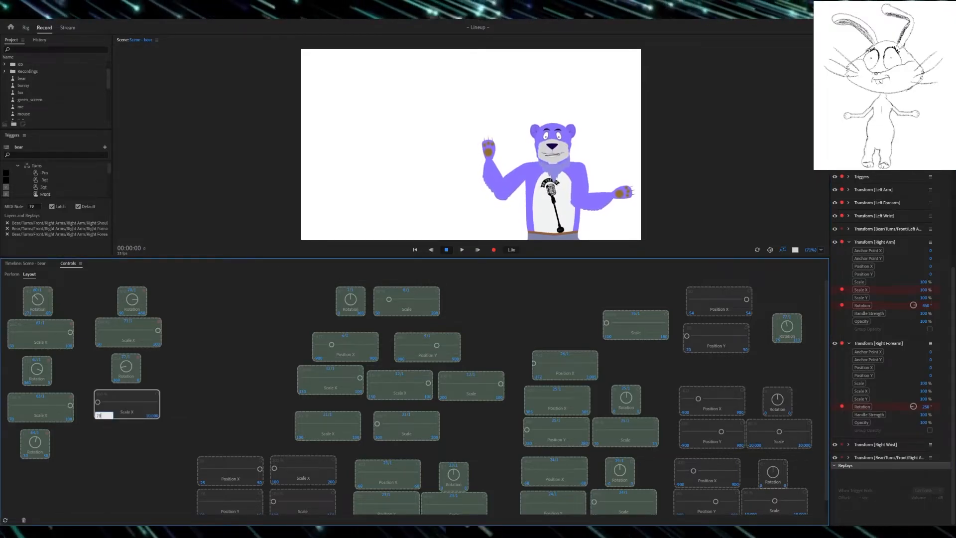
pyautogui.write('70')
pyautogui.press('Return')
pyautogui.click(150, 416)
pyautogui.write('100')
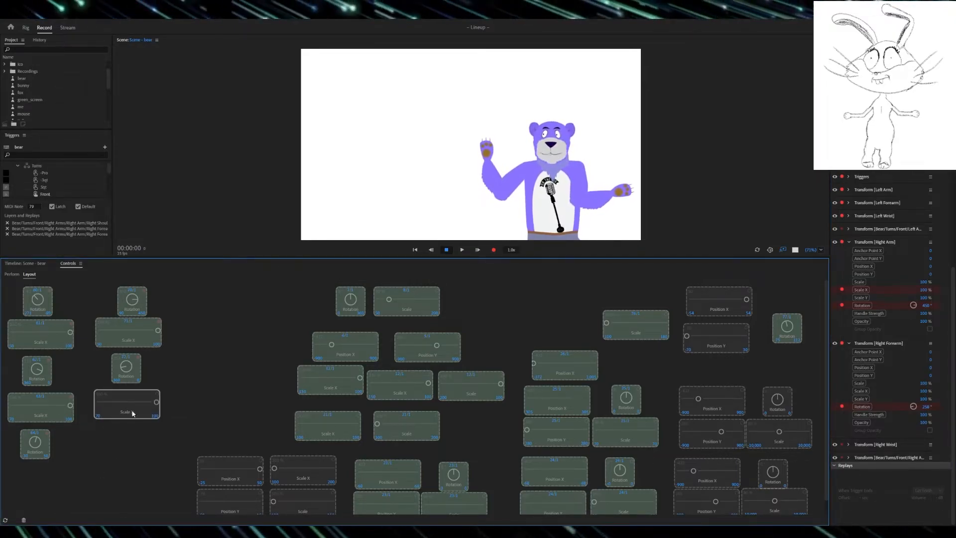
pyautogui.press('Return')
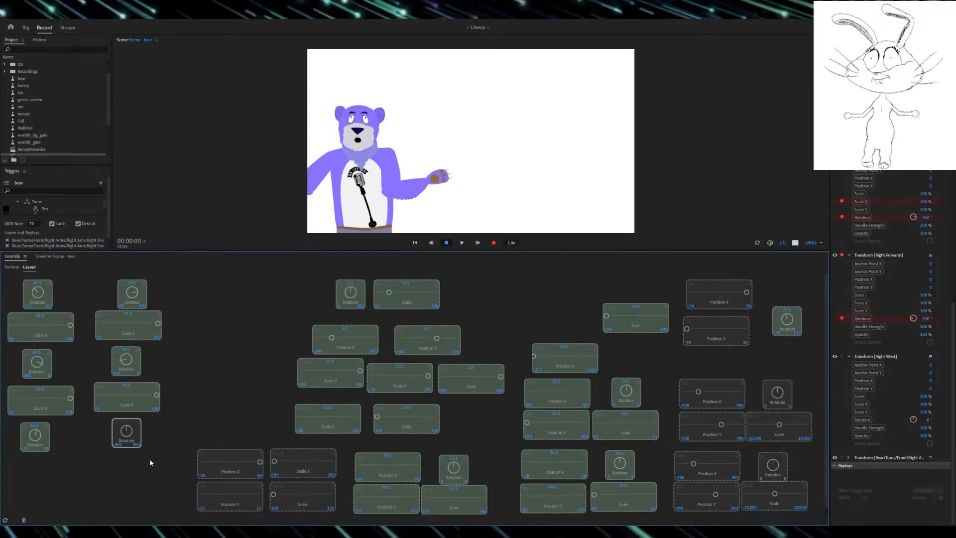
# Step: Set the Right Wrist Rotation control's range to a minimum of -30 and a maximum of 50
pyautogui.click(116, 444)
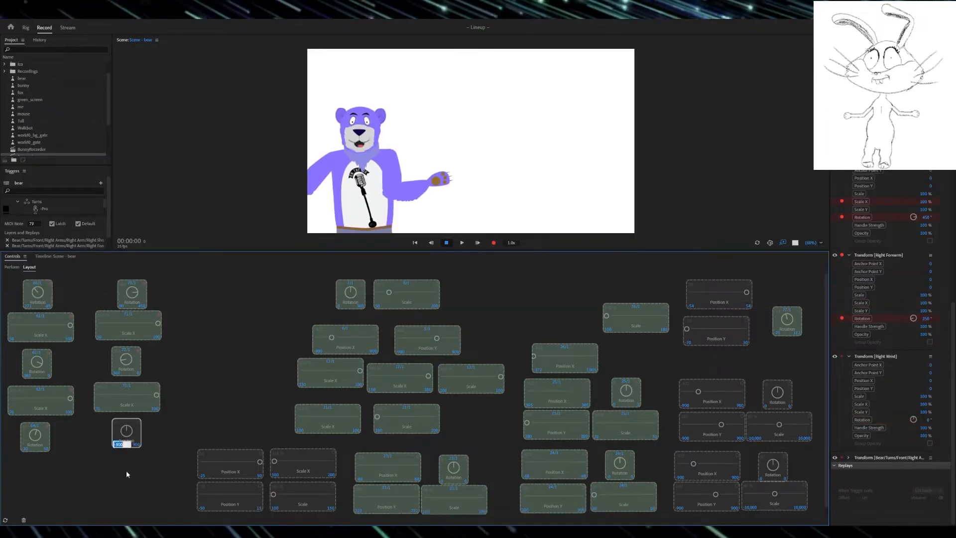
pyautogui.write('-')
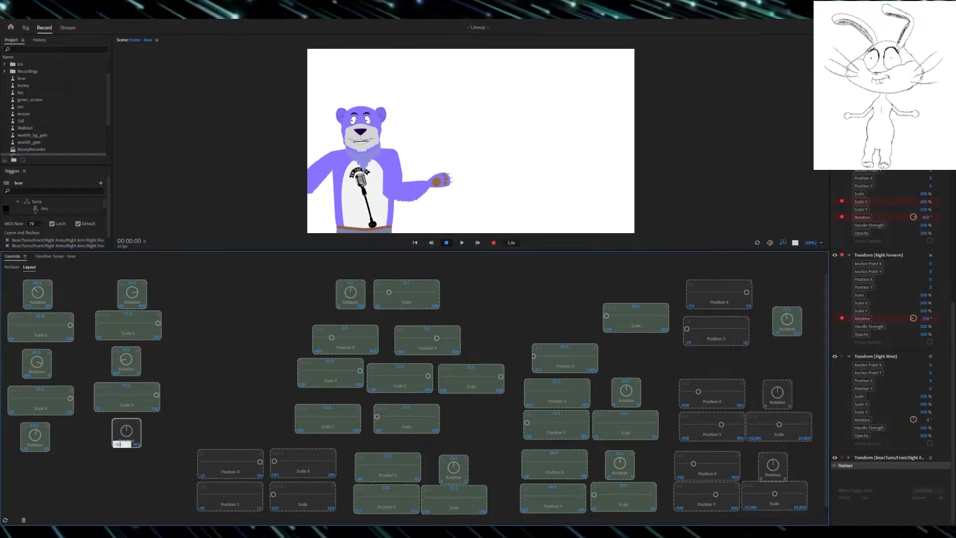
pyautogui.write('30')
pyautogui.press('Tab')
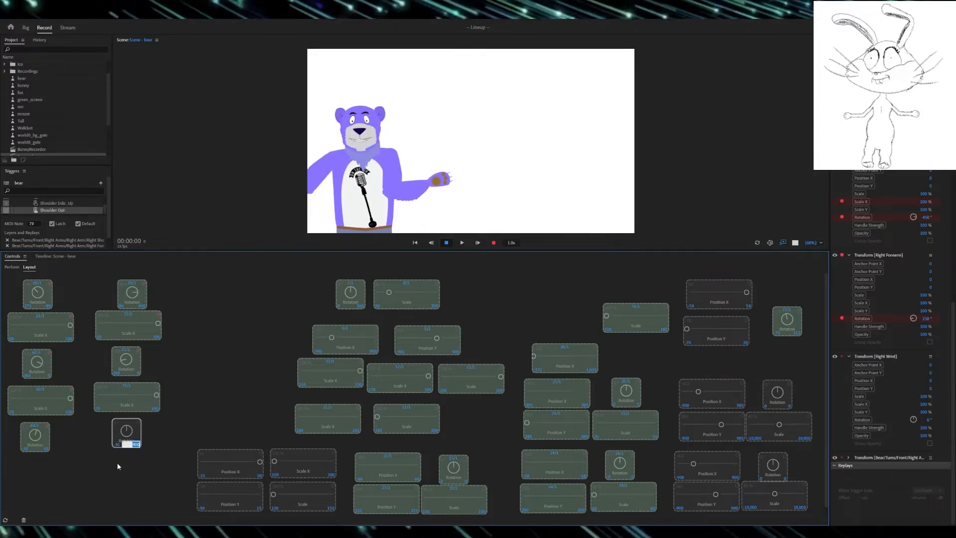
pyautogui.write('50')
pyautogui.press('Return')
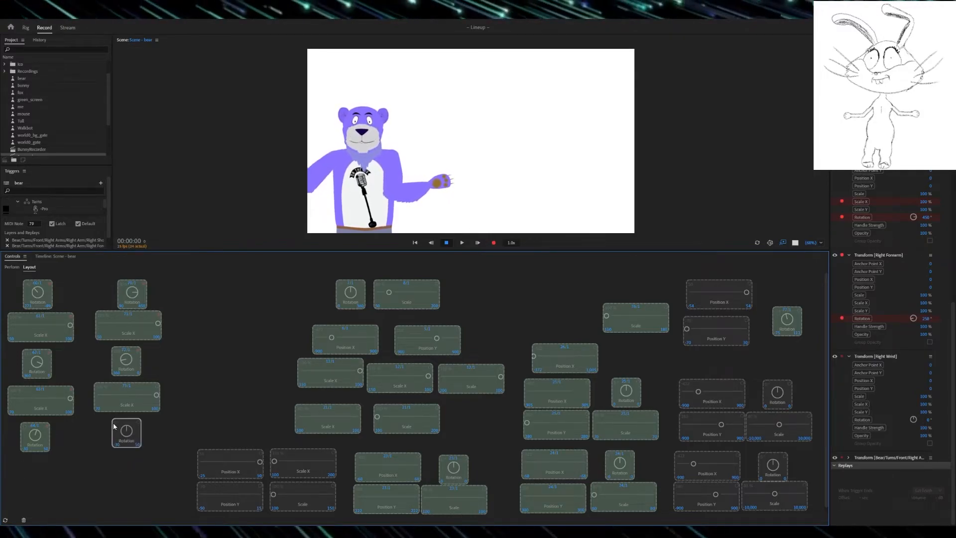
# Step: Link the Right Wrist Rotation control to MIDI 74/1, and arm it and the Right Forearm Scale X for recording
pyautogui.click(125, 421)
pyautogui.write('74')
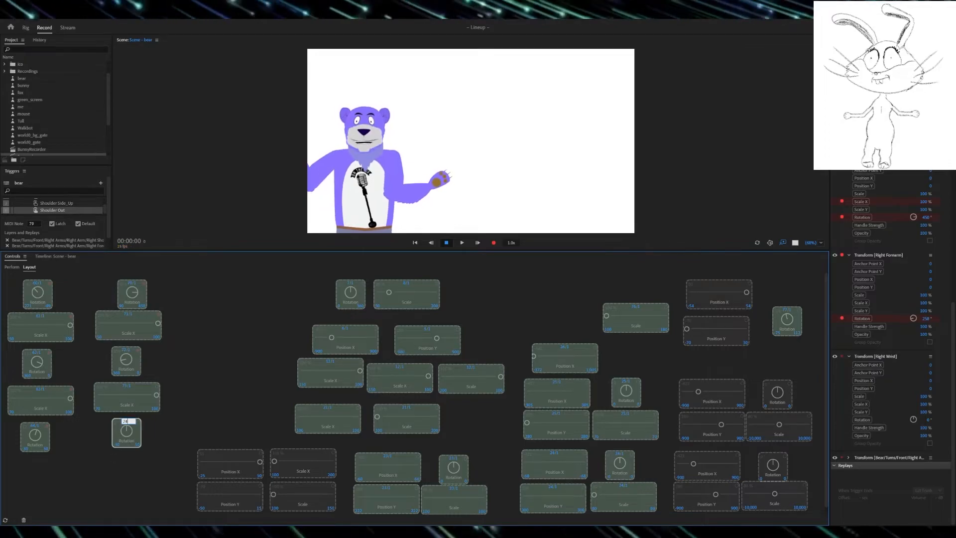
pyautogui.press('Return')
pyautogui.click(12, 267)
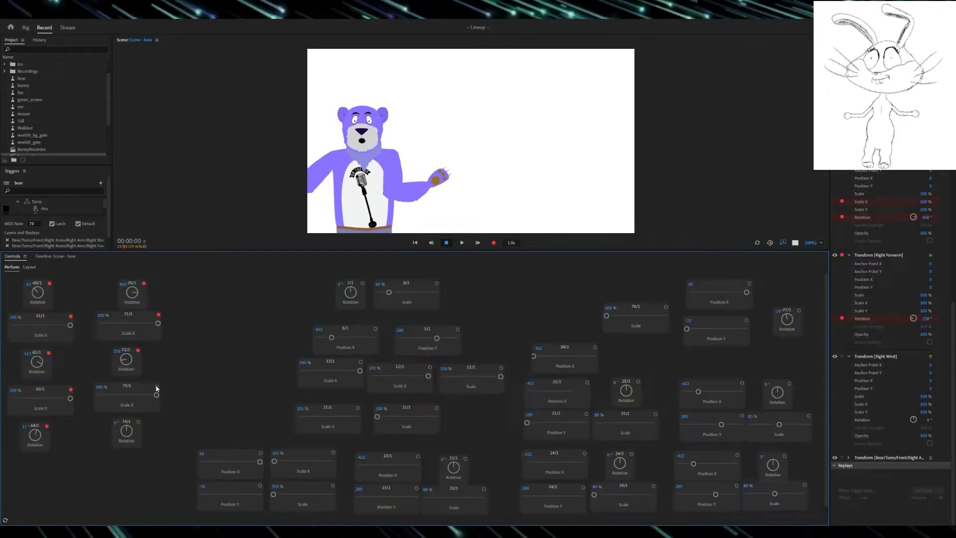
pyautogui.click(157, 386)
pyautogui.click(138, 422)
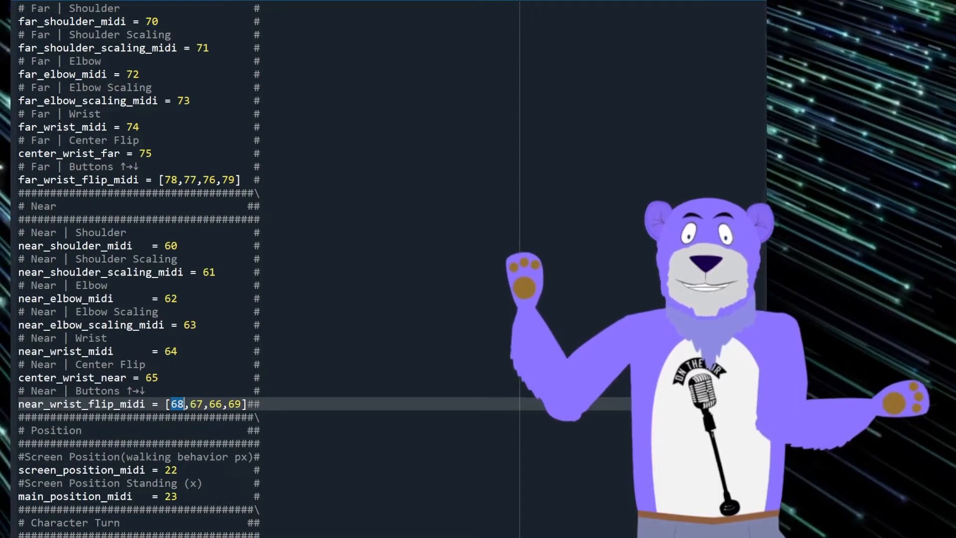
# Step: Review the script's Far and Near MIDI values for the shoulder, elbow, wrist, scaling and flip buttons
pyautogui.scroll(4, 383, 443)
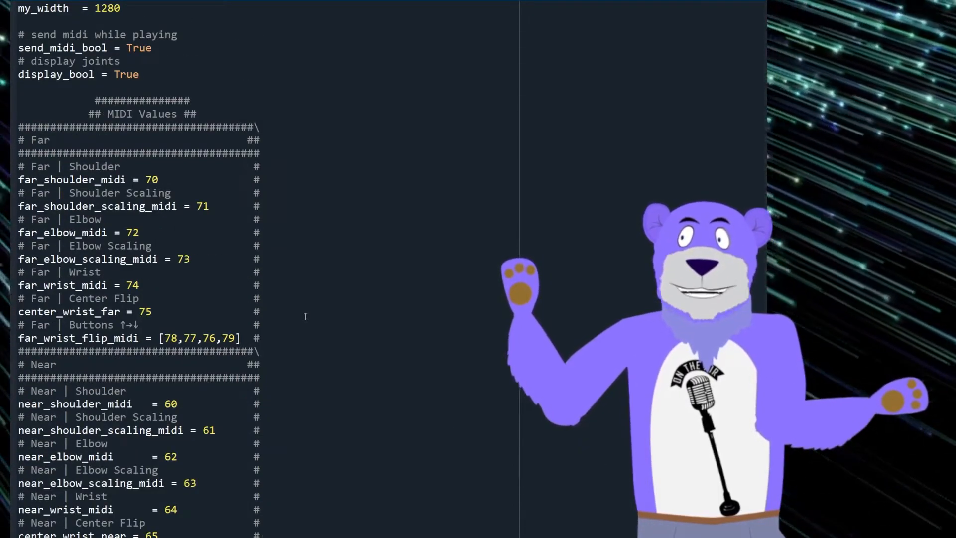
pyautogui.scroll(-4, 263, 392)
pyautogui.moveTo(262, 404); pyautogui.dragTo(19, 272)
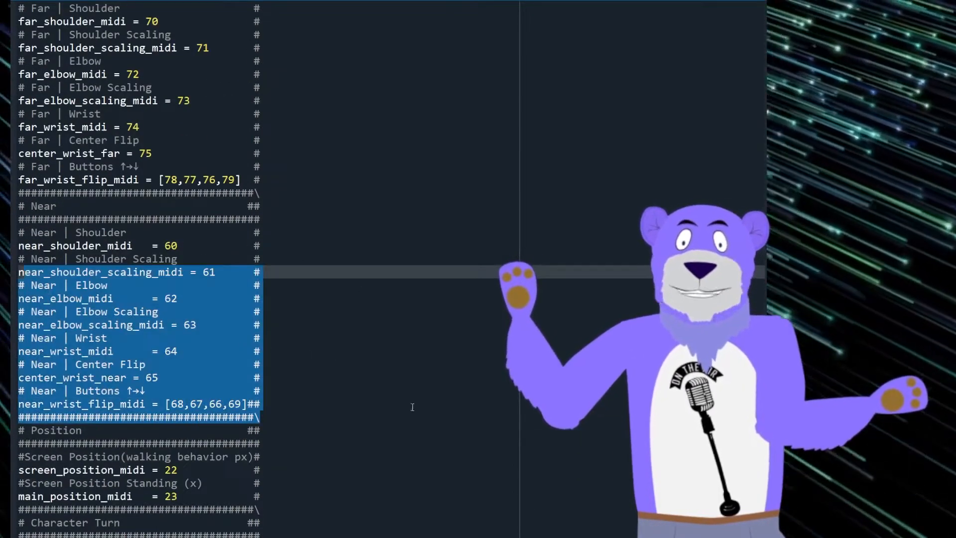
pyautogui.click(319, 417)
pyautogui.moveTo(280, 189); pyautogui.dragTo(114, 62)
pyautogui.scroll(4, 350, 388)
pyautogui.click(362, 399)
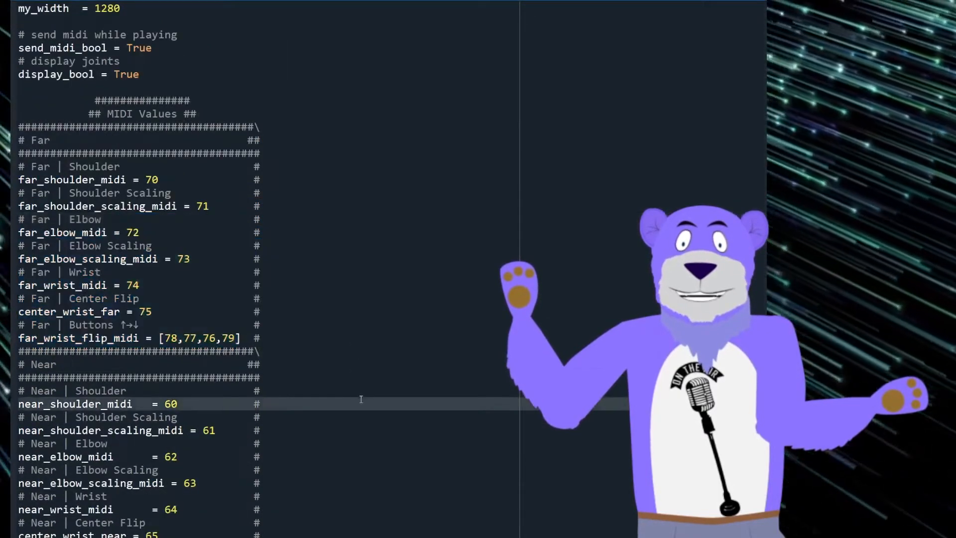
pyautogui.moveTo(153, 338); pyautogui.dragTo(261, 351)
pyautogui.scroll(-2, 229, 398)
pyautogui.moveTo(177, 483); pyautogui.dragTo(234, 484)
pyautogui.moveTo(171, 259); pyautogui.dragTo(261, 271)
pyautogui.moveTo(43, 89); pyautogui.dragTo(248, 271)
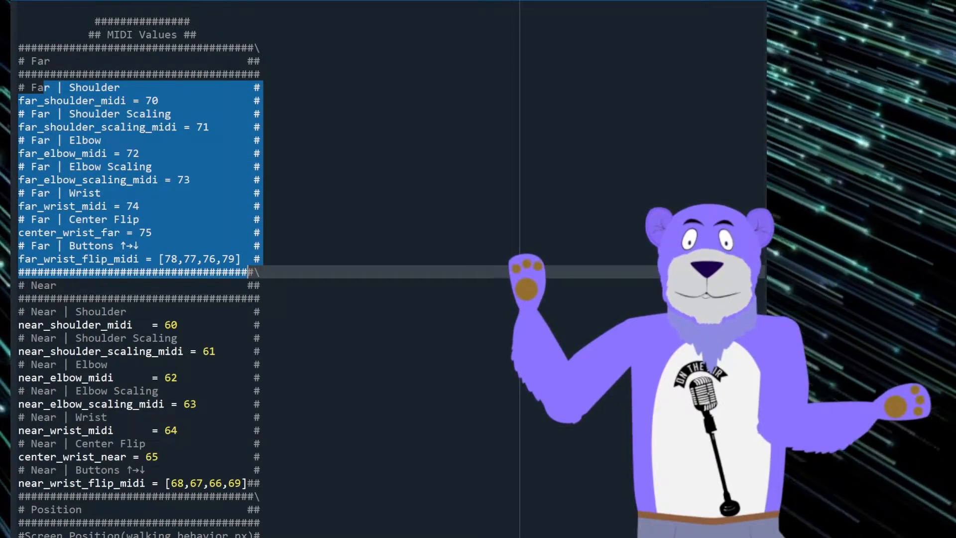
# Step: Examine the script's Midi Notes block with its send-message formats and the far and near shoulder and elbow scaling calculations
pyautogui.scroll(-20, 322, 386)
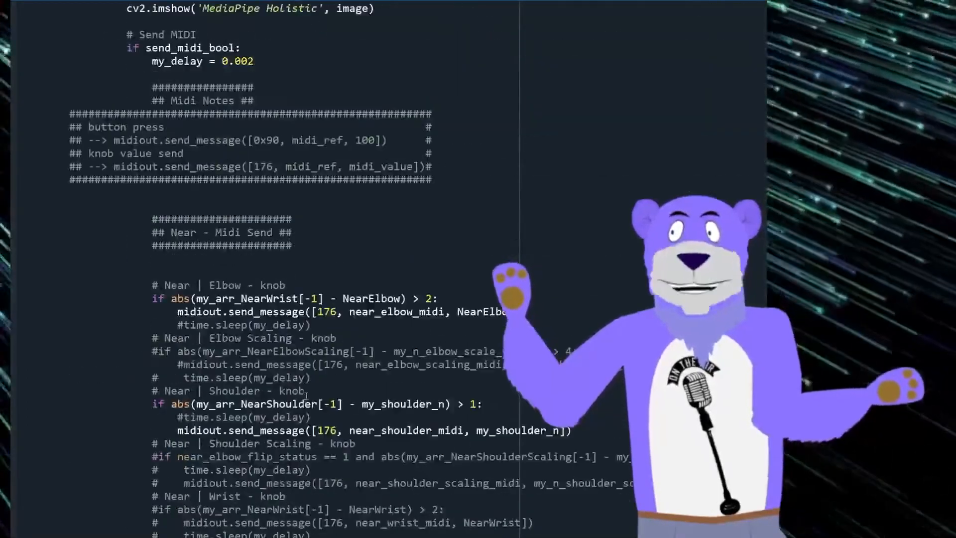
pyautogui.moveTo(147, 87); pyautogui.dragTo(152, 193)
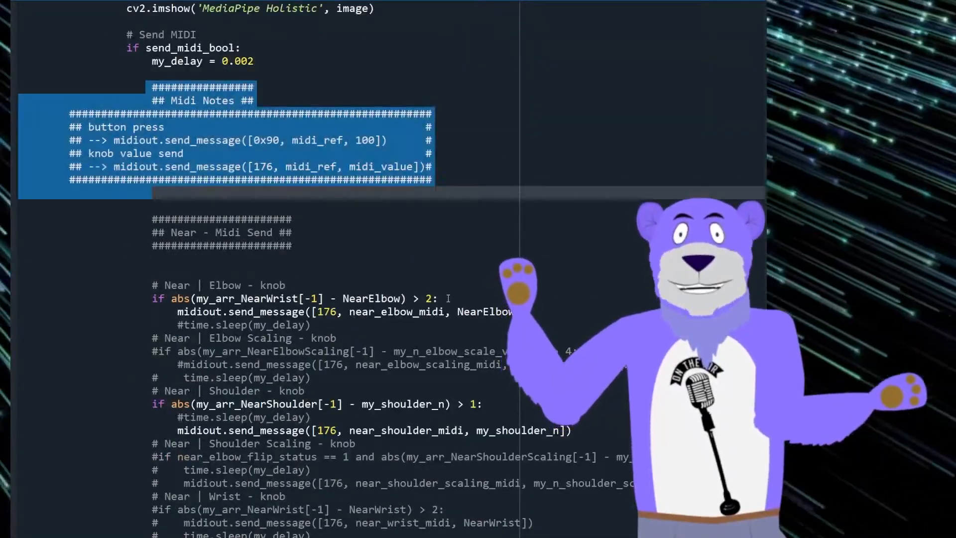
pyautogui.scroll(20, 470, 269)
pyautogui.moveTo(178, 456); pyautogui.dragTo(361, 434)
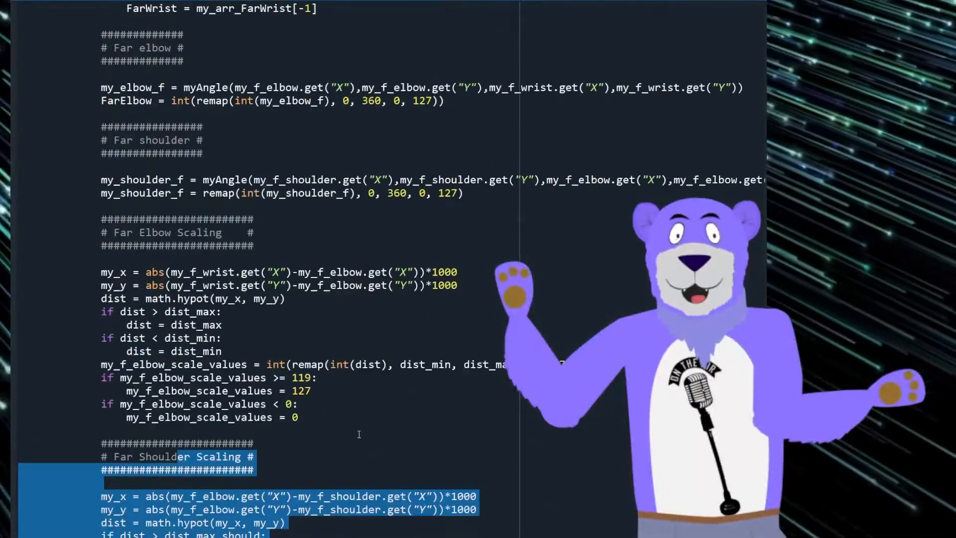
pyautogui.scroll(6, 230, 263)
pyautogui.scroll(20, 294, 265)
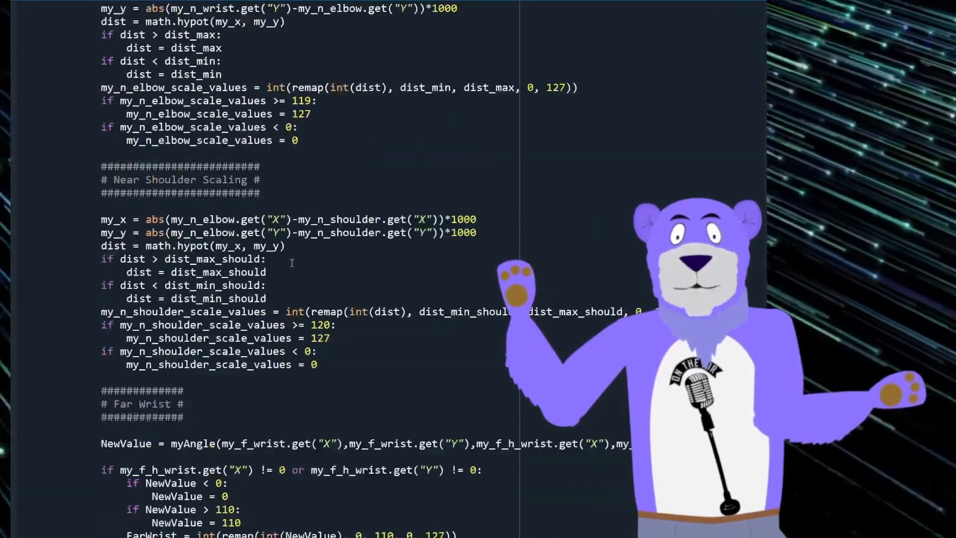
# Step: Delete the "if False:" line from the Far - Midi Send section of the script
pyautogui.scroll(-20, 365, 371)
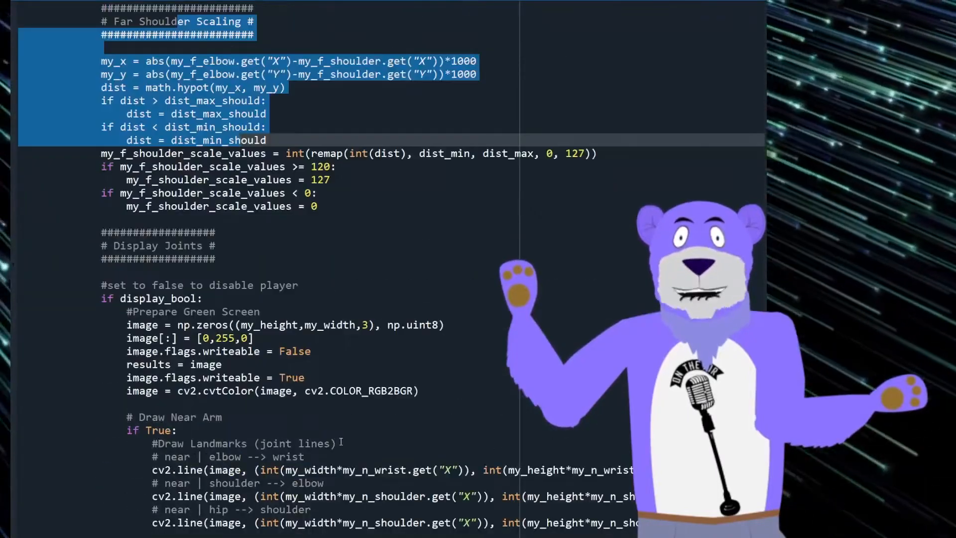
pyautogui.scroll(-20, 340, 441)
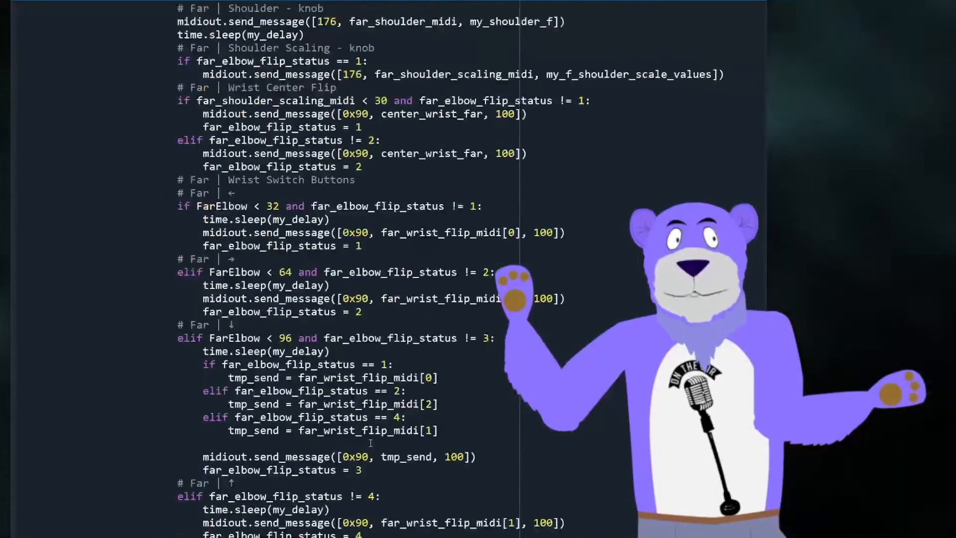
pyautogui.scroll(-8, 370, 442)
pyautogui.scroll(15, 369, 443)
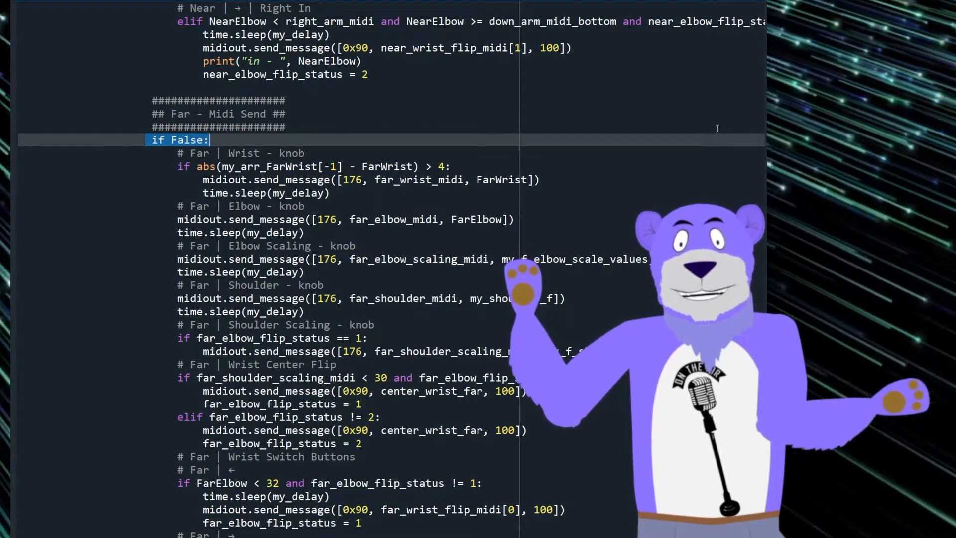
pyautogui.press('Delete')
# Step: Copy the whole Near - Midi Send code block and paste it over the old code under Far - Midi Send
pyautogui.scroll(20, 306, 236)
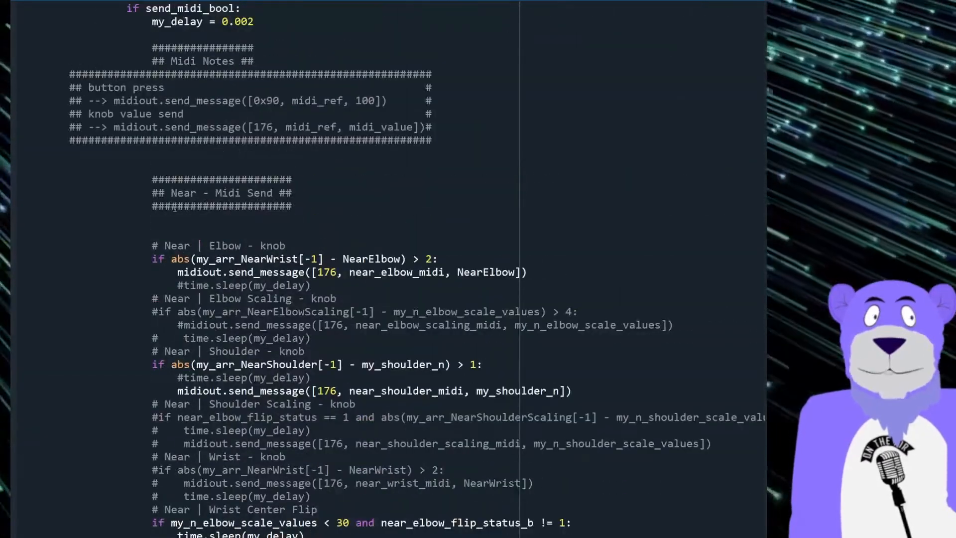
pyautogui.keyDown('shift'); pyautogui.click(152, 246); pyautogui.keyUp('shift')
pyautogui.scroll(-20, 232, 353)
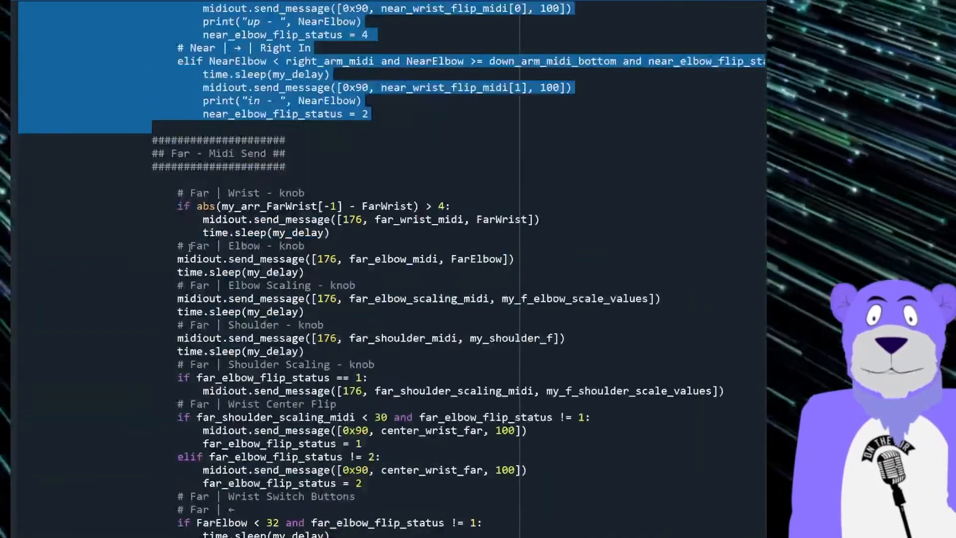
pyautogui.scroll(-15, 206, 242)
pyautogui.keyDown('shift'); pyautogui.click(206, 242); pyautogui.keyUp('shift')
pyautogui.hotkey('ctrl', 'v')
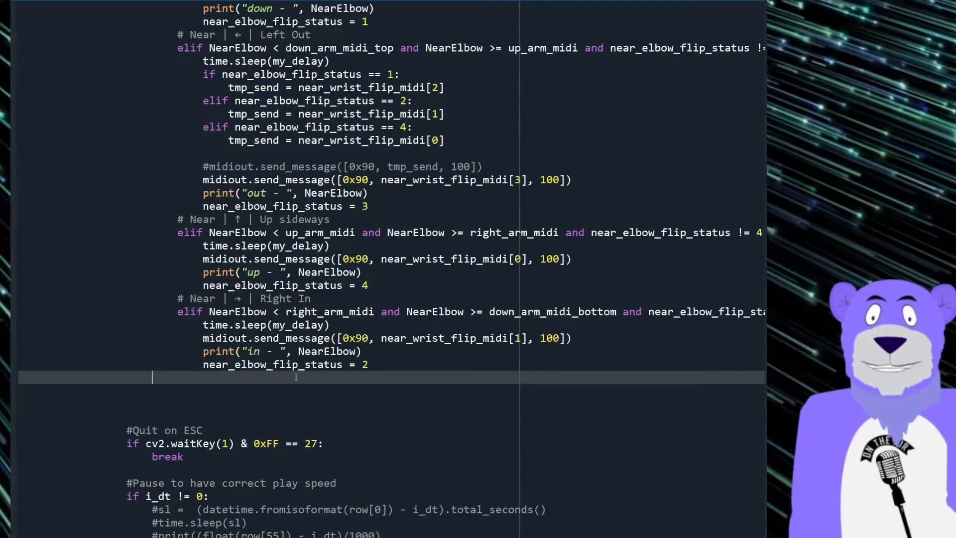
# Step: Relabel the pasted block's first comment as "# Far | Elbow - knob"
pyautogui.scroll(8, 298, 373)
pyautogui.scroll(7, 296, 374)
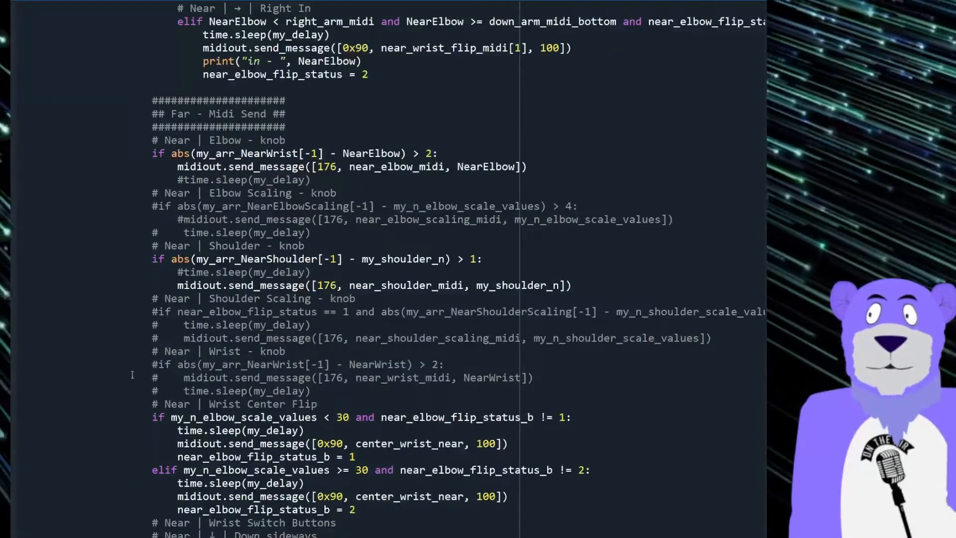
pyautogui.click(177, 141)
pyautogui.doubleClick(177, 141)
pyautogui.write('Far')
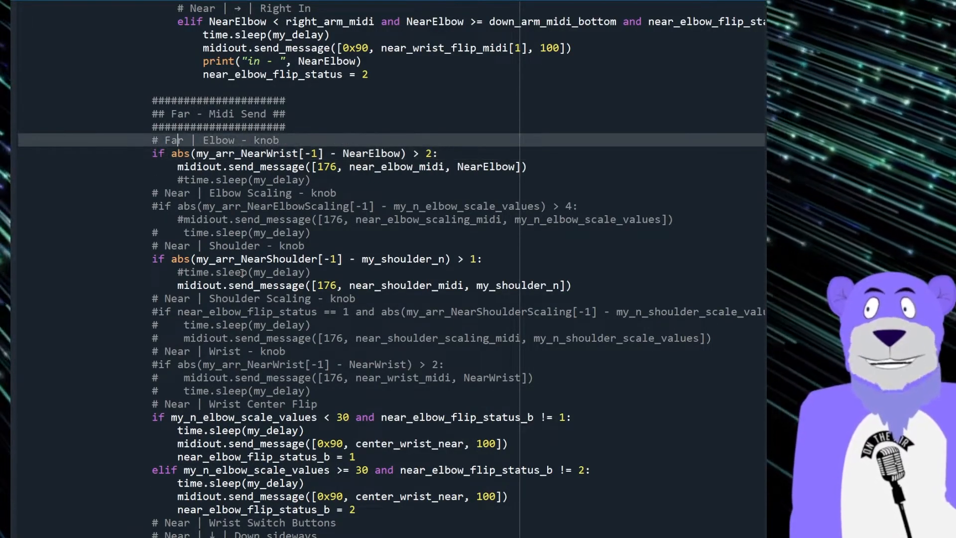
# Step: Change the array in the pasted elbow knob condition to my_arr_FarWrist
pyautogui.press('Right')
pyautogui.press('Right')
pyautogui.press('Right')
pyautogui.press('Right')
pyautogui.press('Right')
pyautogui.press('Right')
pyautogui.press('Right')
pyautogui.press('Right')
pyautogui.press('Right')
pyautogui.press('Right')
pyautogui.press('Right')
pyautogui.press('Right')
pyautogui.press('Right')
pyautogui.press('Right')
pyautogui.press('Right')
pyautogui.press('Right')
pyautogui.press('Right')
pyautogui.press('Right')
pyautogui.press('Right')
pyautogui.press('Right')
pyautogui.press('Right')
pyautogui.press('Right')
pyautogui.press('Right')
pyautogui.press('Right')
pyautogui.press('Right')
pyautogui.press('Right')
pyautogui.press('Right')
pyautogui.press('Right')
pyautogui.press('Right')
pyautogui.press('Right')
pyautogui.press('Right')
pyautogui.press('Right')
pyautogui.press('Right')
pyautogui.press('Right')
pyautogui.press('Right')
pyautogui.press('BackSpace')
pyautogui.press('Delete')
pyautogui.write('F')
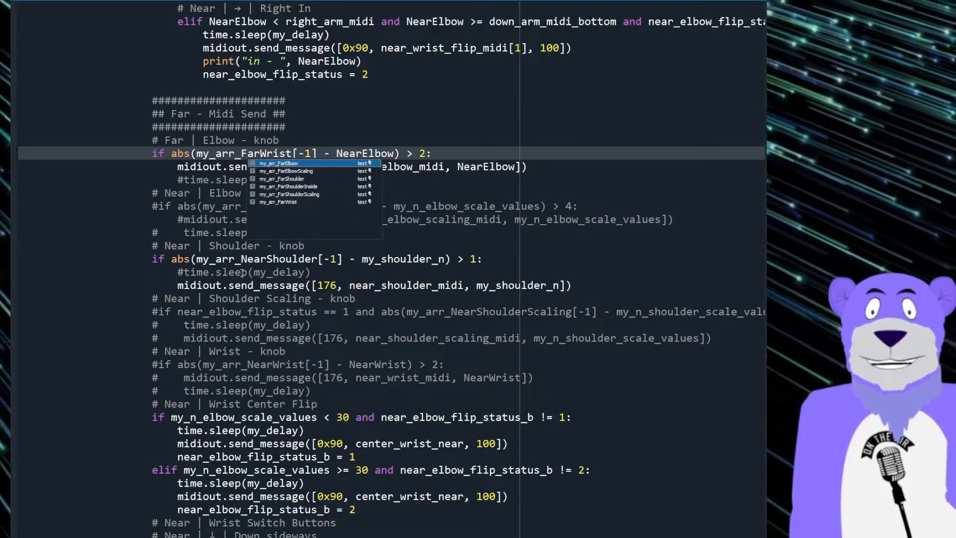
# Step: Replace NearElbow with FarElbow in the Far elbow knob condition
pyautogui.press('Right')
pyautogui.hotkey('ctrl', 'd')
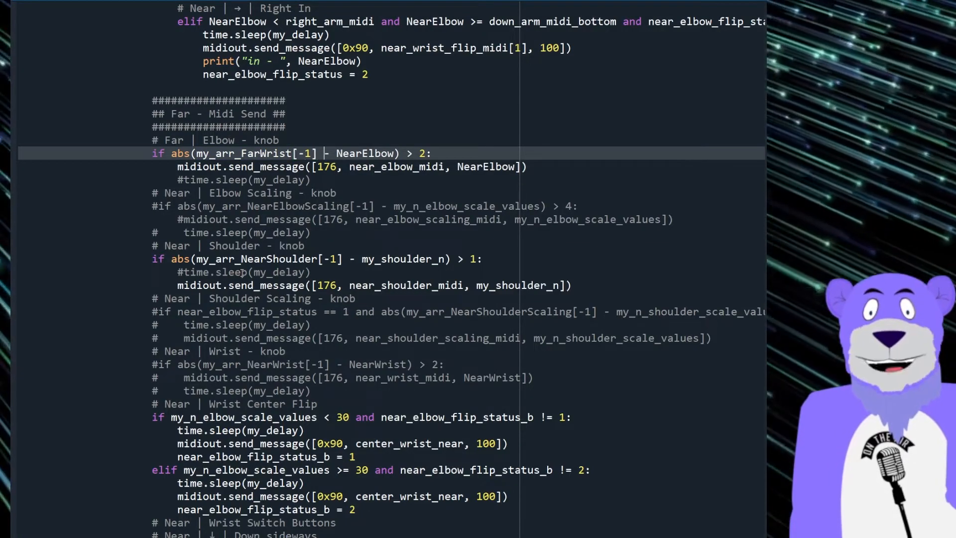
pyautogui.press('Delete')
pyautogui.press('Delete')
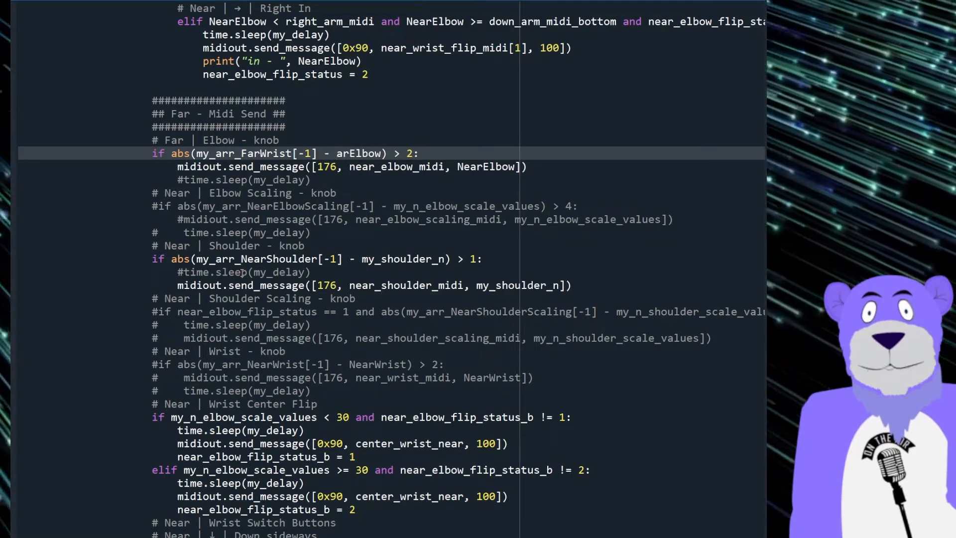
pyautogui.write('F')
pyautogui.press('Right')
pyautogui.press('Right')
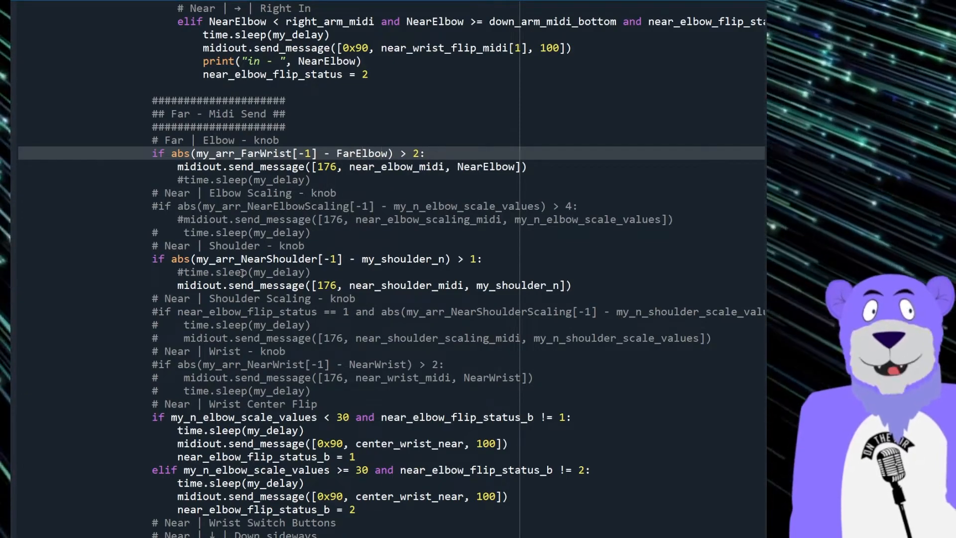
pyautogui.press('Right')
pyautogui.hotkey('ctrl', 'shift', 'Left')
pyautogui.hotkey('ctrl', 'shift', 'Left')
pyautogui.hotkey('ctrl', 'shift', 'Left')
pyautogui.hotkey('ctrl', 'shift', 'Left')
pyautogui.hotkey('ctrl', 'shift', 'Left')
pyautogui.hotkey('ctrl', 'shift', 'Left')
pyautogui.hotkey('ctrl', 'shift', 'Left')
pyautogui.hotkey('ctrl', 'shift', 'Left')
pyautogui.hotkey('ctrl', 'shift', 'Left')
pyautogui.press('Right')
pyautogui.press('End')
# Step: Change the MIDI reference in the Far elbow knob's send_message call to far_elbow_midi
pyautogui.press('Down')
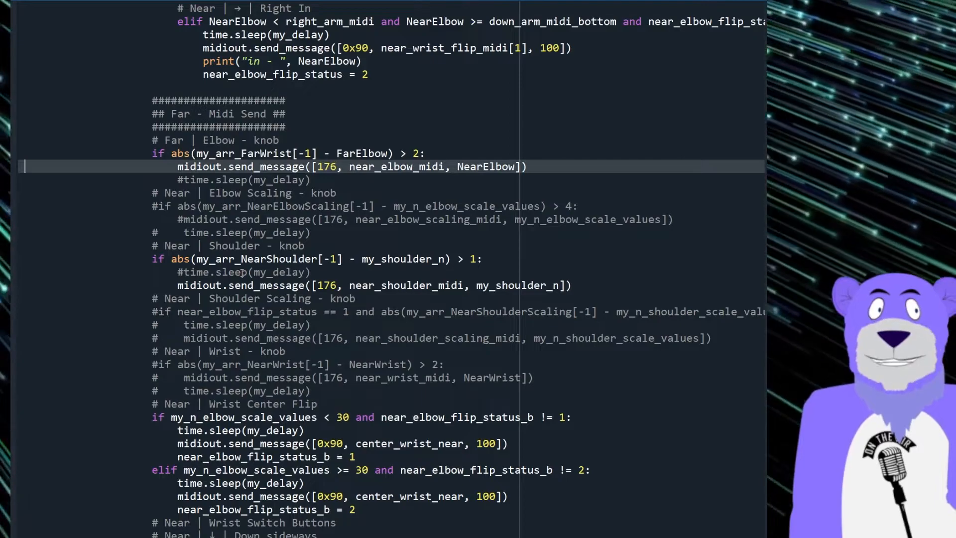
pyautogui.press('Delete')
pyautogui.press('Delete')
pyautogui.write('f')
pyautogui.press('Right')
pyautogui.press('Right')
pyautogui.press('Right')
pyautogui.press('Right')
pyautogui.press('Right')
pyautogui.press('Right')
pyautogui.press('Right')
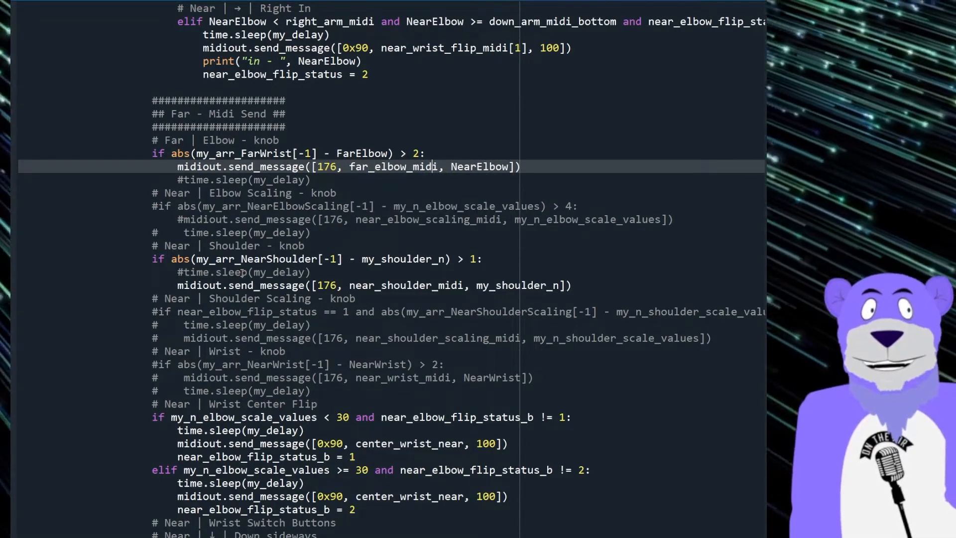
pyautogui.press('Right')
# Step: Change the value sent by the Far elbow knob's send_message call to FarElbow
pyautogui.hotkey('ctrl', 'shift', 'Left')
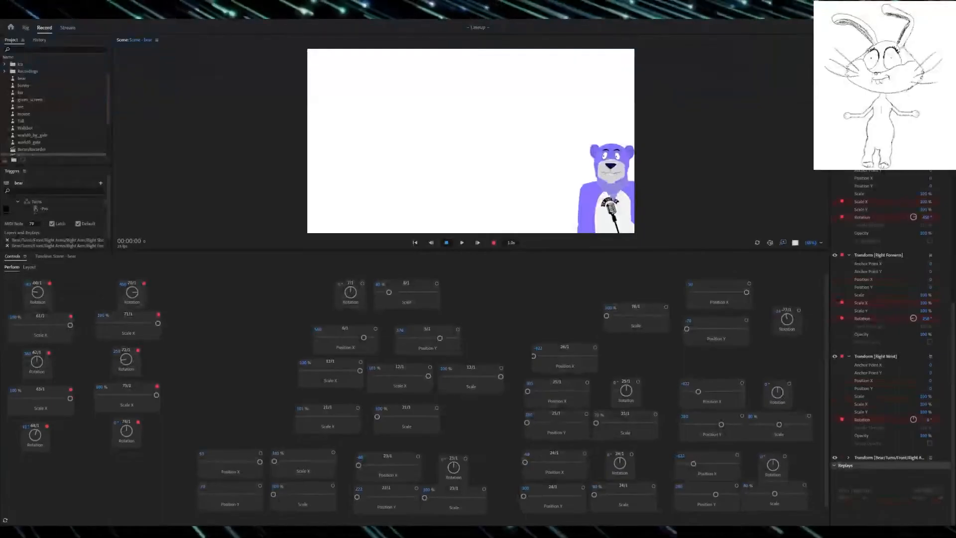
pyautogui.hotkey('ctrl', 'shift', 'Right')
pyautogui.hotkey('ctrl', 'shift', 'Right')
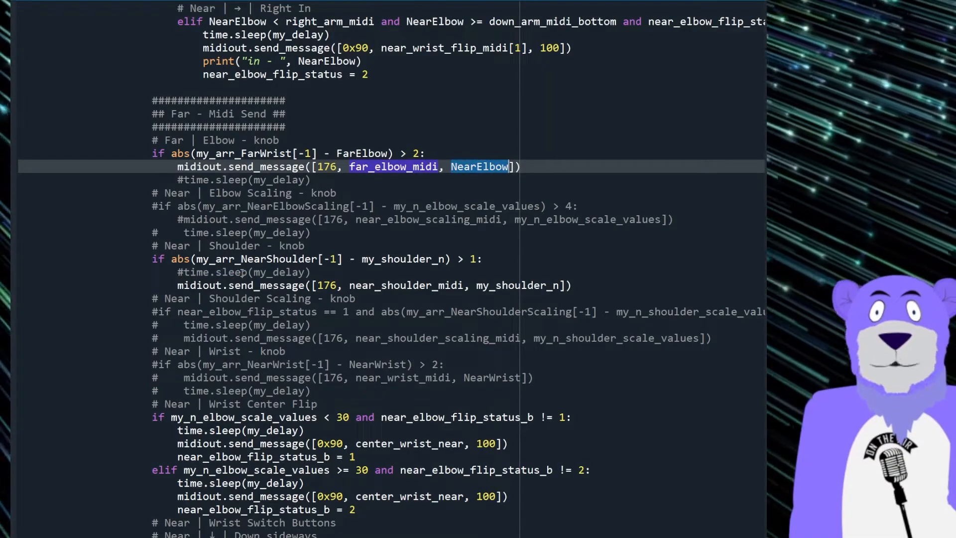
pyautogui.hotkey('shift', 'Left')
pyautogui.hotkey('shift', 'Left')
pyautogui.hotkey('shift', 'Left')
pyautogui.hotkey('shift', 'Left')
pyautogui.hotkey('shift', 'Left')
pyautogui.write('Fa')
pyautogui.press('Down')
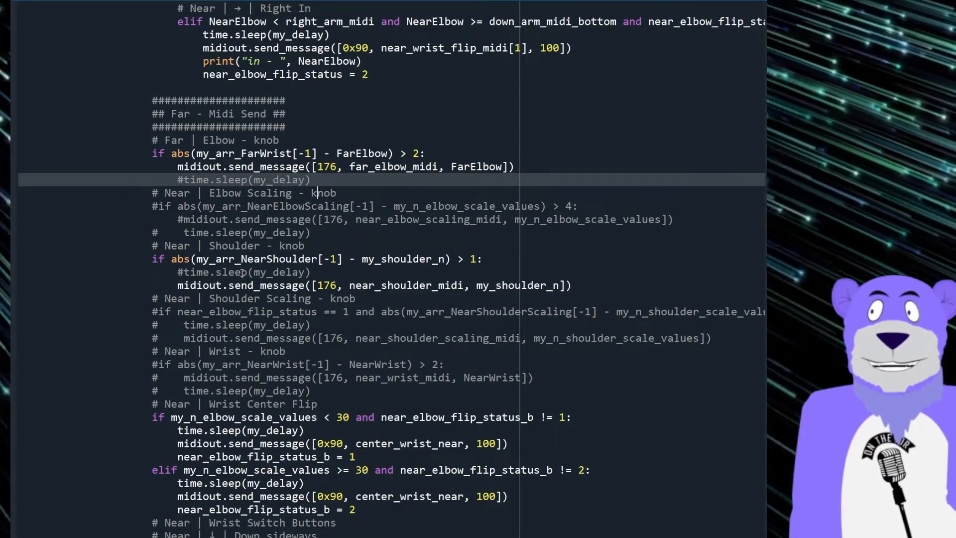
# Step: Convert the pasted elbow scaling lines to my_arr_FarElbowScaling, far_elbow_scaling_midi and my_f_elbow_scale_values, and relabel their comment as Far
pyautogui.press('Down')
pyautogui.press('Down')
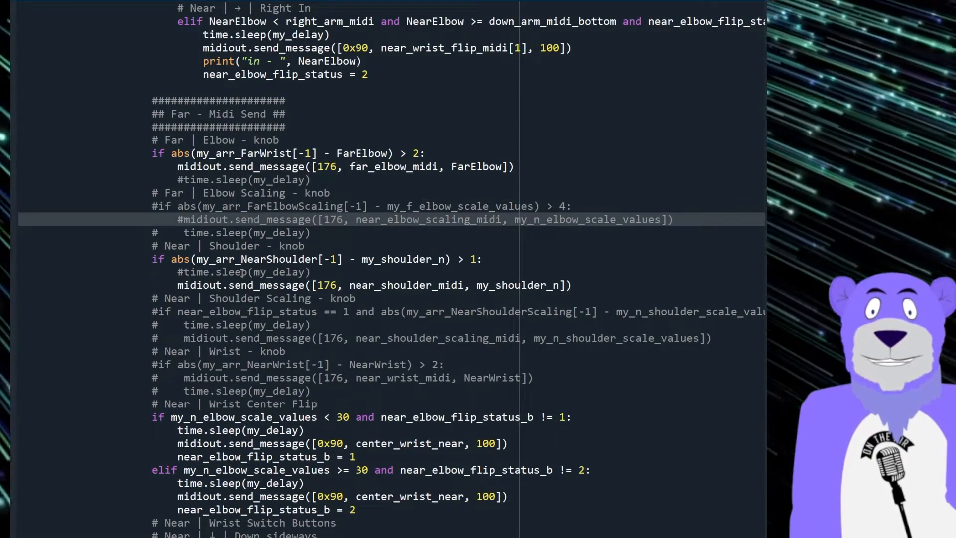
pyautogui.press('Right')
pyautogui.press('Right')
pyautogui.press('Delete')
pyautogui.press('Delete')
pyautogui.write('f')
pyautogui.press('Right')
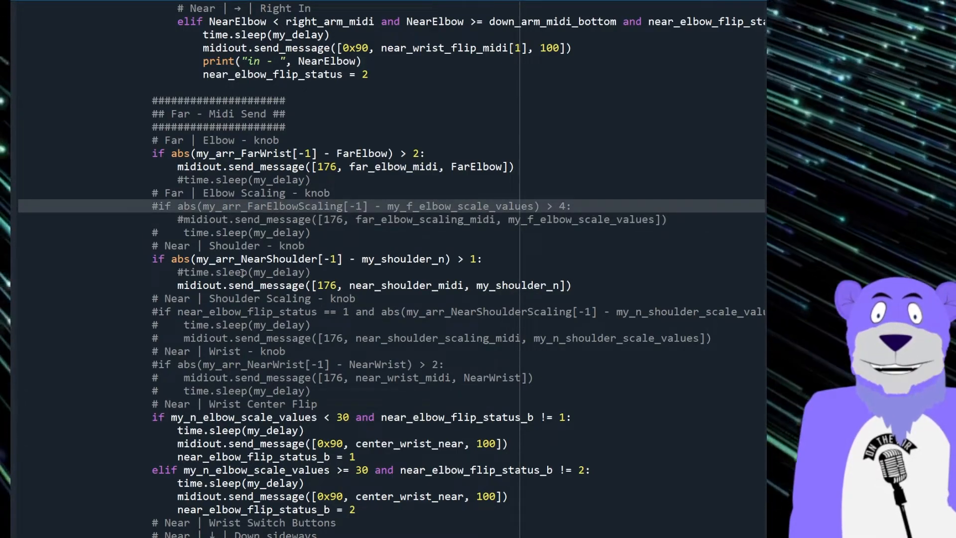
# Step: Examine the commented-out Far elbow scaling lines, including the threshold, MIDI reference and scale value
pyautogui.hotkey('shift', 'End')
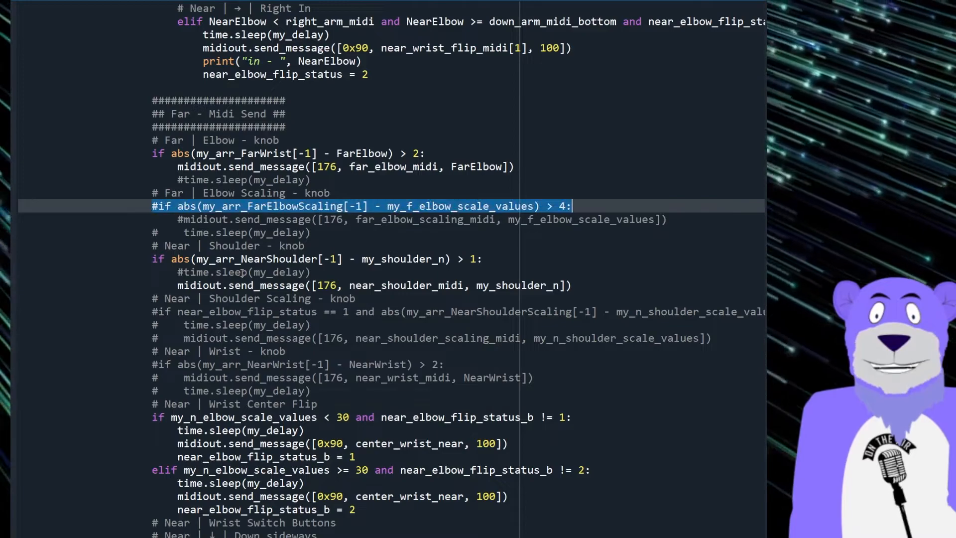
pyautogui.hotkey('shift', 'Down')
pyautogui.hotkey('shift', 'Down')
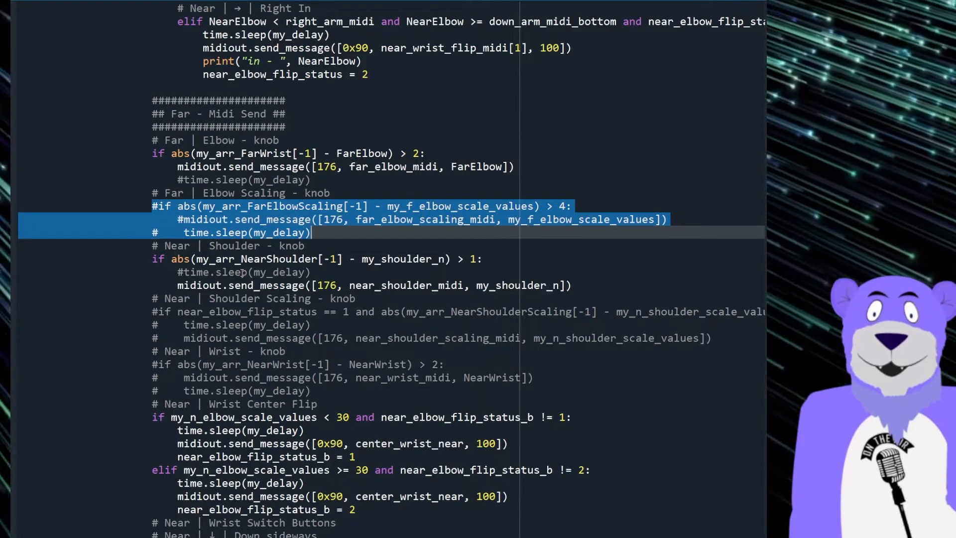
pyautogui.press('Up')
pyautogui.press('Up')
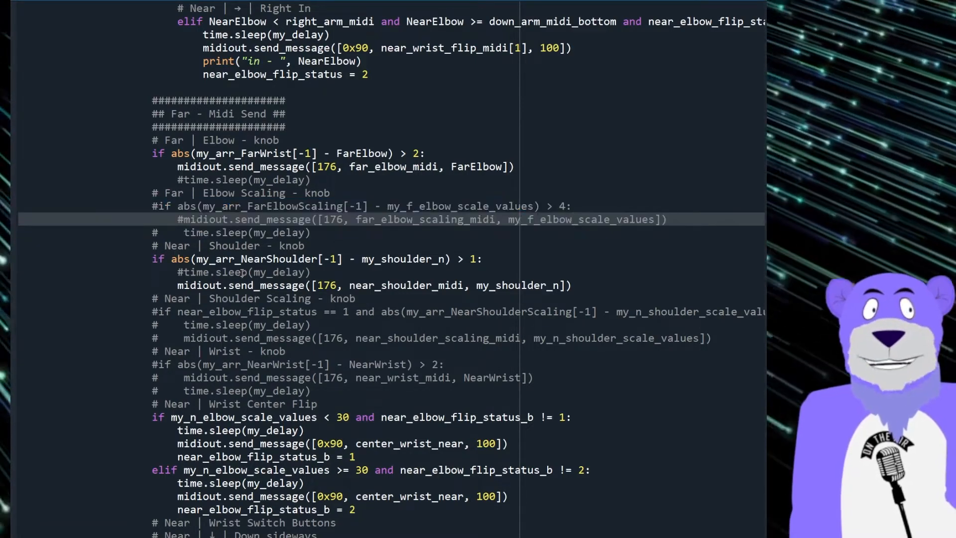
pyautogui.hotkey('shift', 'Home')
pyautogui.press('Home')
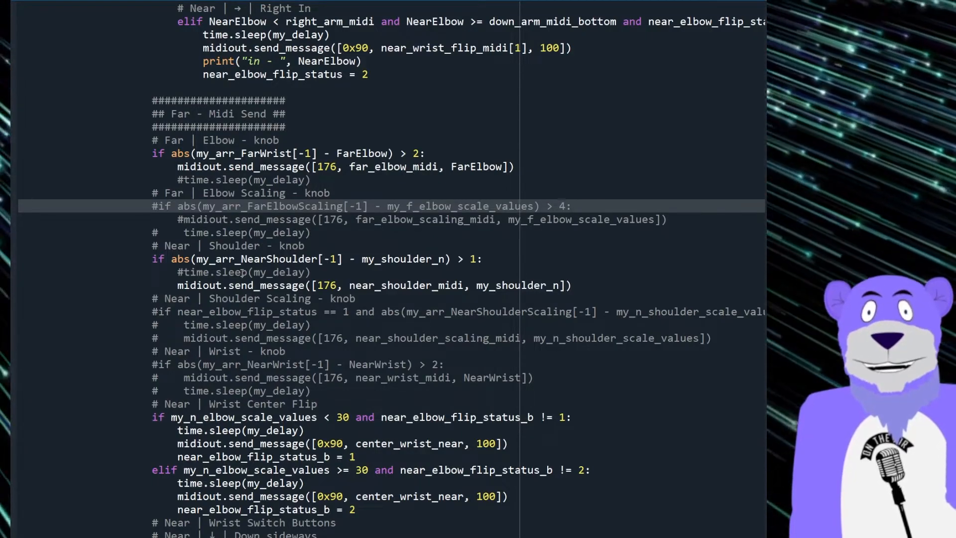
pyautogui.press('Left')
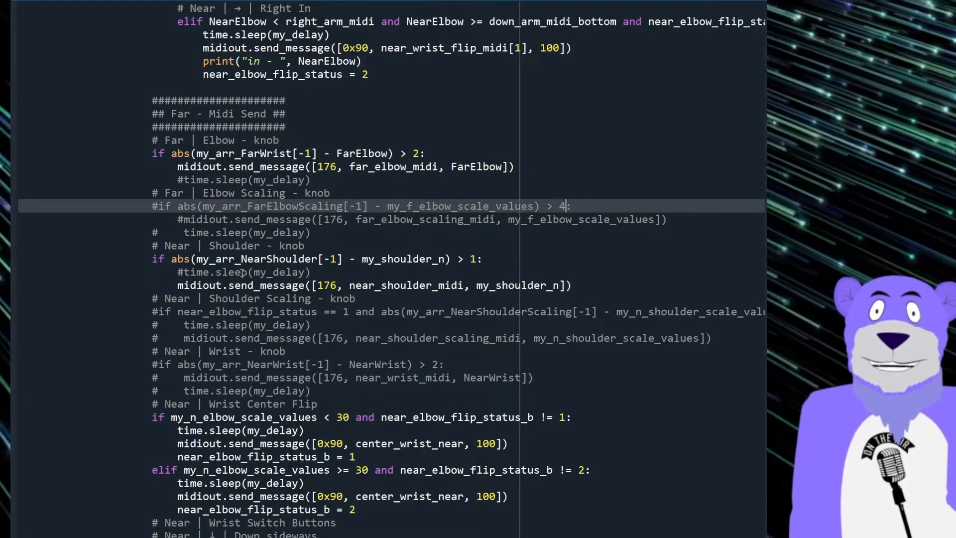
pyautogui.hotkey('shift', 'Left')
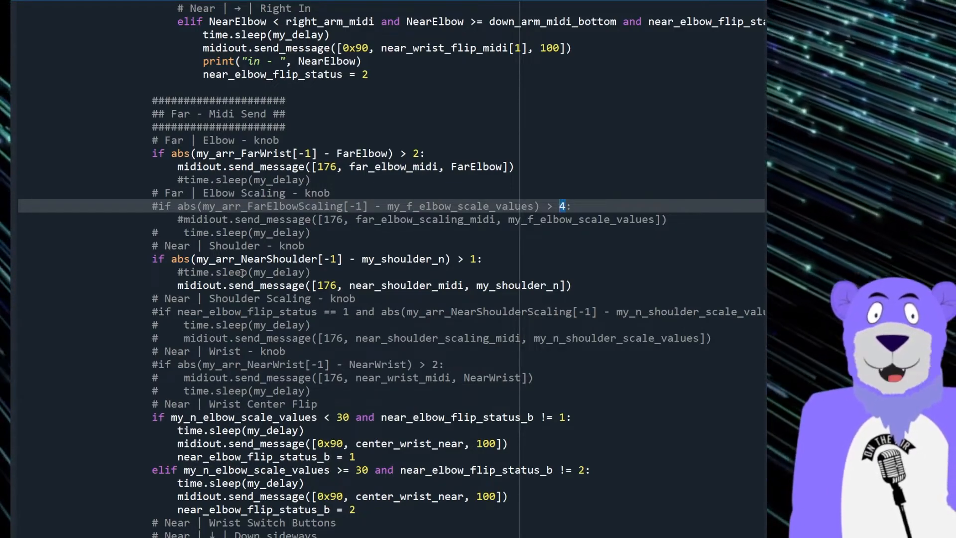
pyautogui.press('Right')
pyautogui.press('Right')
pyautogui.press('Right')
pyautogui.press('Right')
pyautogui.press('Right')
pyautogui.press('Right')
pyautogui.press('Right')
pyautogui.press('Right')
pyautogui.press('Right')
pyautogui.press('Right')
pyautogui.press('Right')
pyautogui.press('Right')
pyautogui.press('Right')
pyautogui.press('Right')
pyautogui.press('Right')
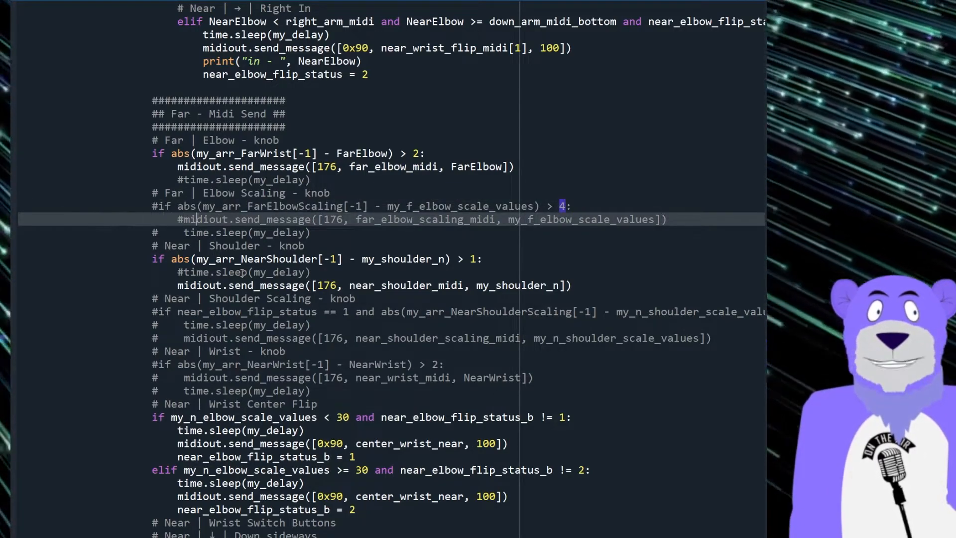
pyautogui.hotkey('ctrl', 'shift', 'Right')
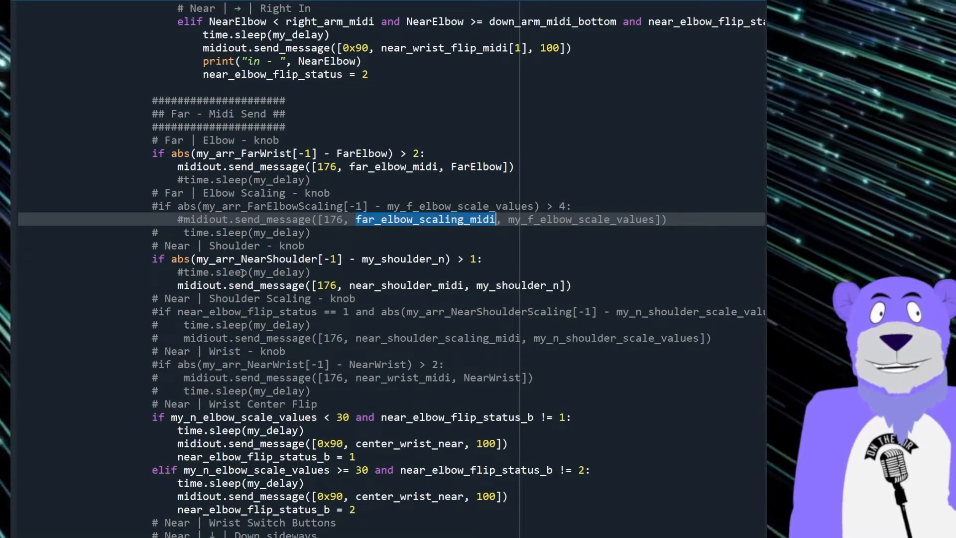
pyautogui.hotkey('shift', 'Right')
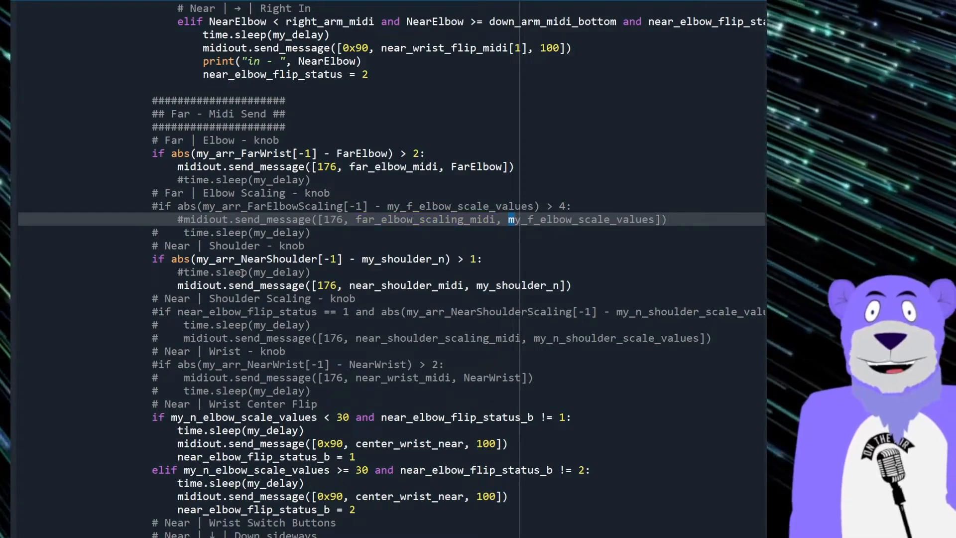
# Step: Convert the pasted shoulder, shoulder scaling and wrist knob lines to their Far variables and relabel the comments through Far | Wrist Center Flip
pyautogui.press('Down')
pyautogui.press('Down')
pyautogui.press('Down')
pyautogui.press('End')
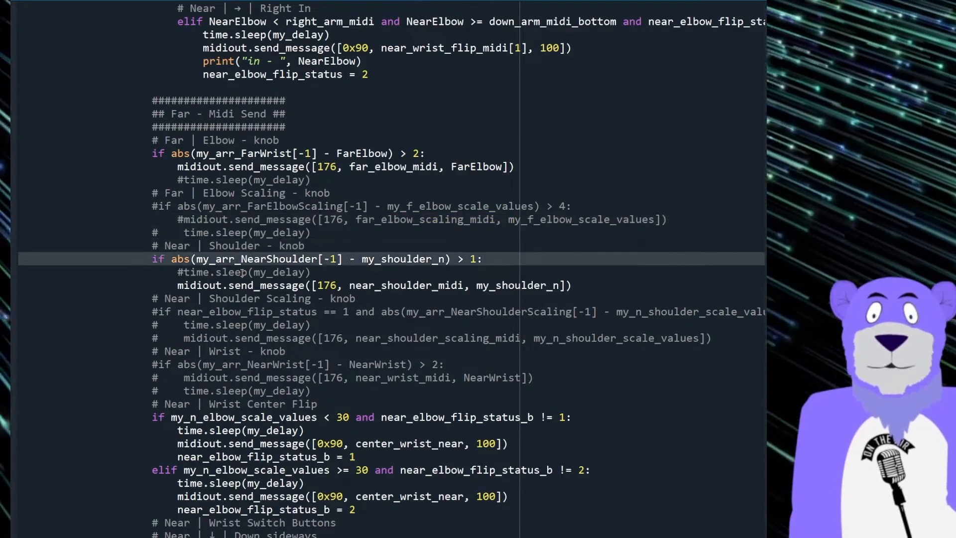
pyautogui.press('Up')
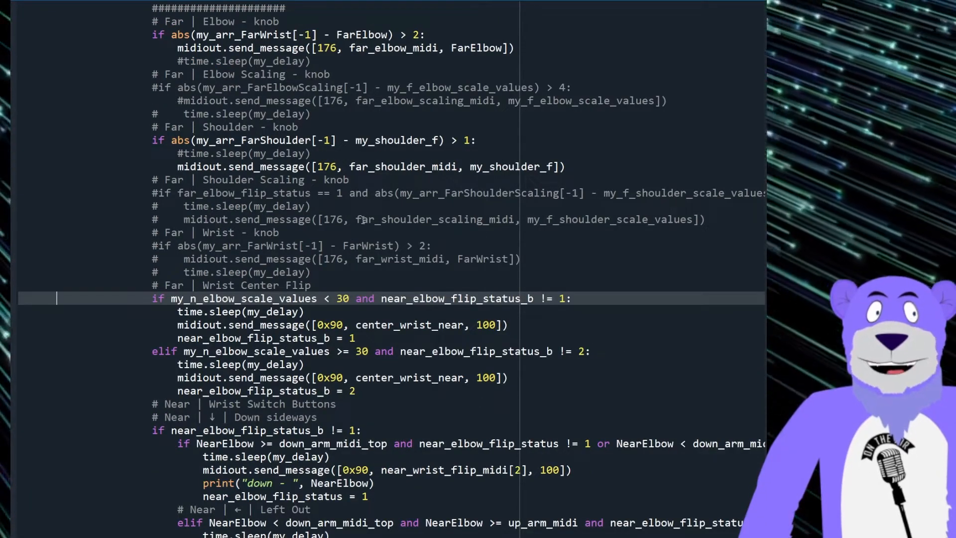
# Step: Compare the knob code 176 in the Far shoulder message with the button code 0x90 in the wrist center flip message
pyautogui.scroll(2, 258, 298)
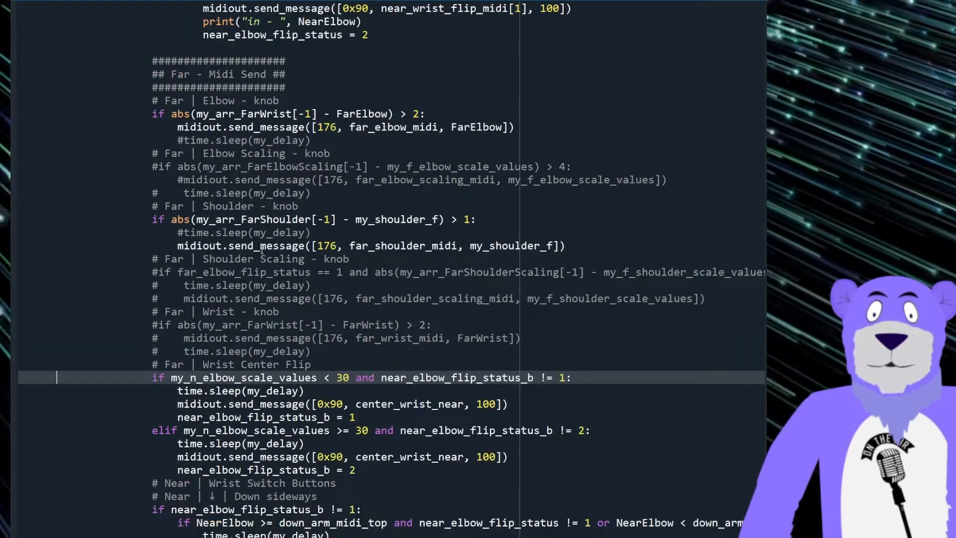
pyautogui.moveTo(312, 246); pyautogui.dragTo(566, 247)
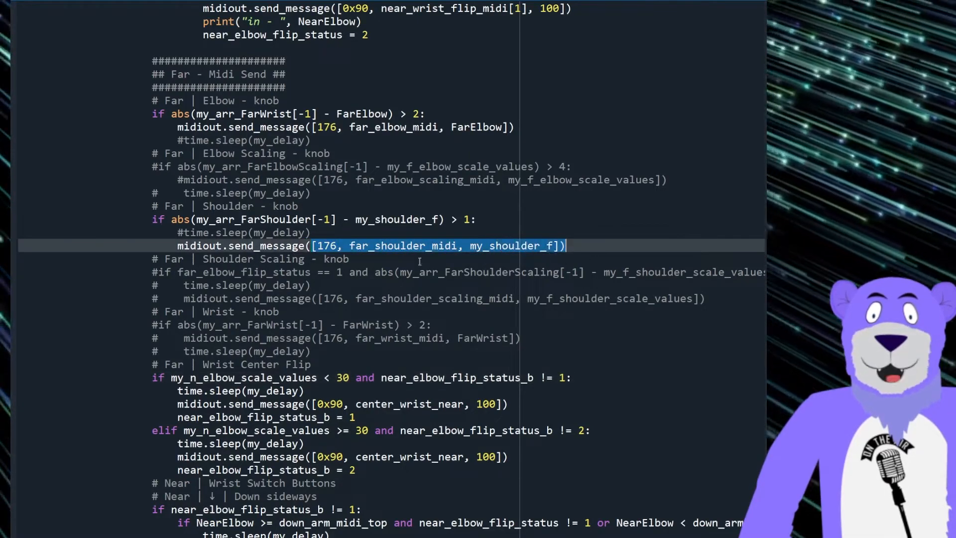
pyautogui.click(326, 245)
pyautogui.doubleClick(326, 245)
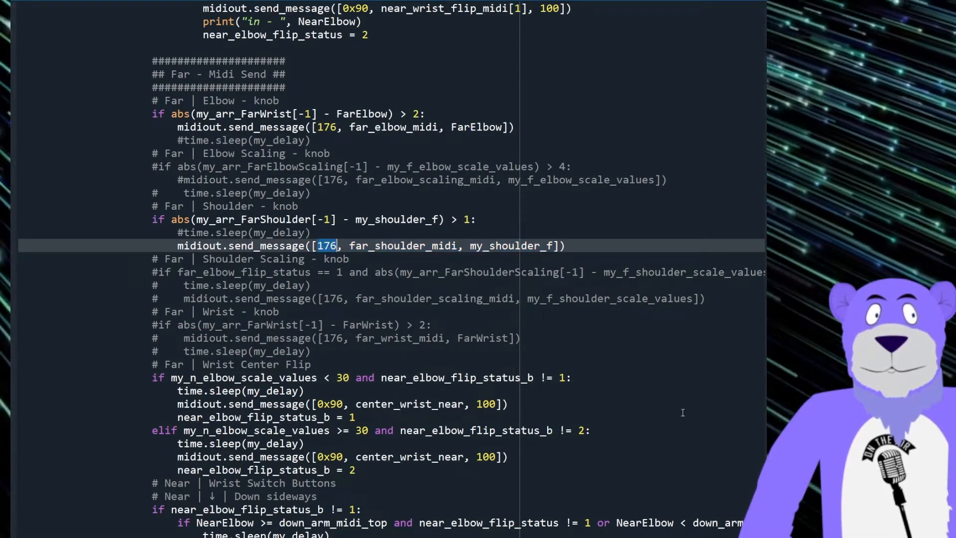
pyautogui.scroll(-1, 560, 473)
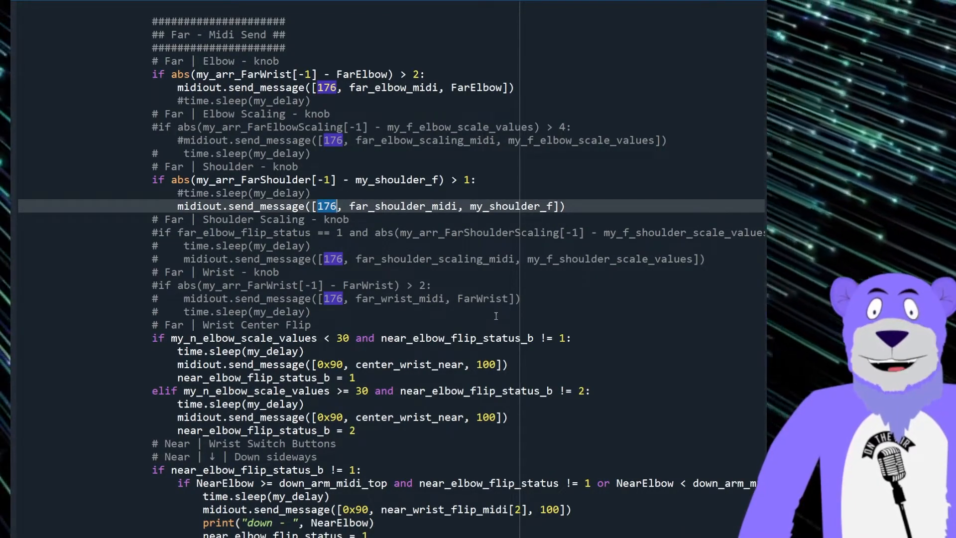
pyautogui.click(339, 363)
pyautogui.doubleClick(338, 364)
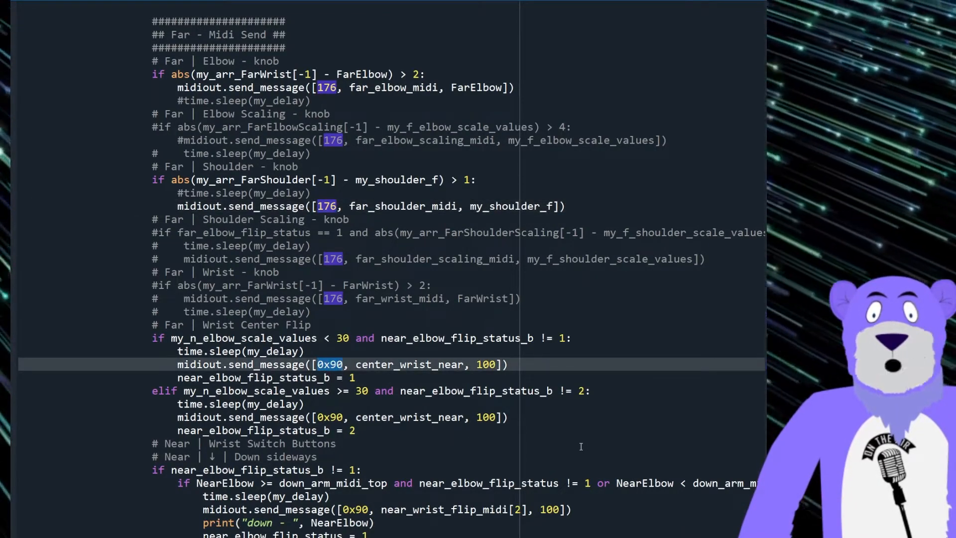
# Step: Examine the button code 0x90 and the value 100 in the first message of the wrist center flip block
pyautogui.click(320, 365)
pyautogui.doubleClick(320, 366)
pyautogui.click(483, 365)
pyautogui.doubleClick(485, 365)
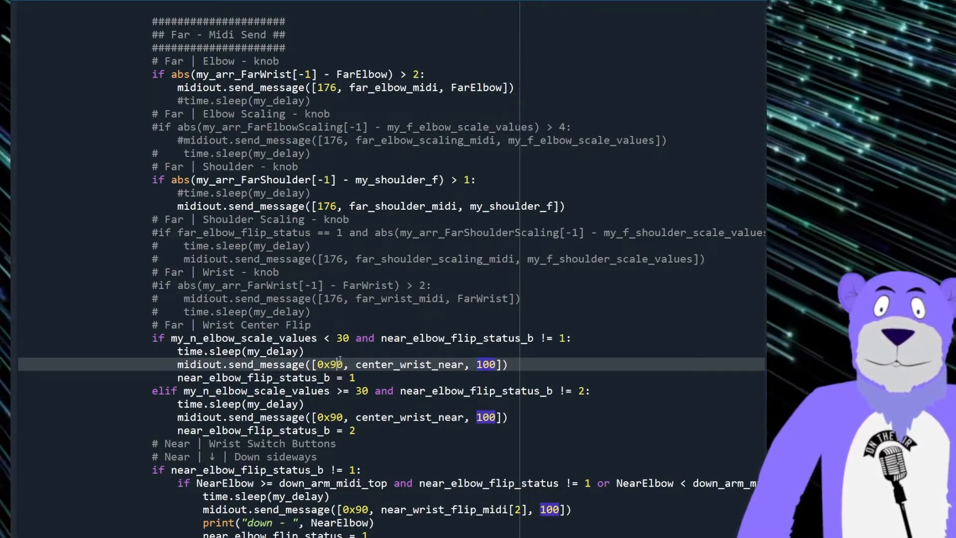
# Step: Convert the wrist center flip block and outer switch-button condition to my_f_elbow_scale_values, far_elbow_flip_status_b and center_wrist_far, relabeling the wrist switch and Down sideways comments as Far
pyautogui.press('Up')
pyautogui.press('Up')
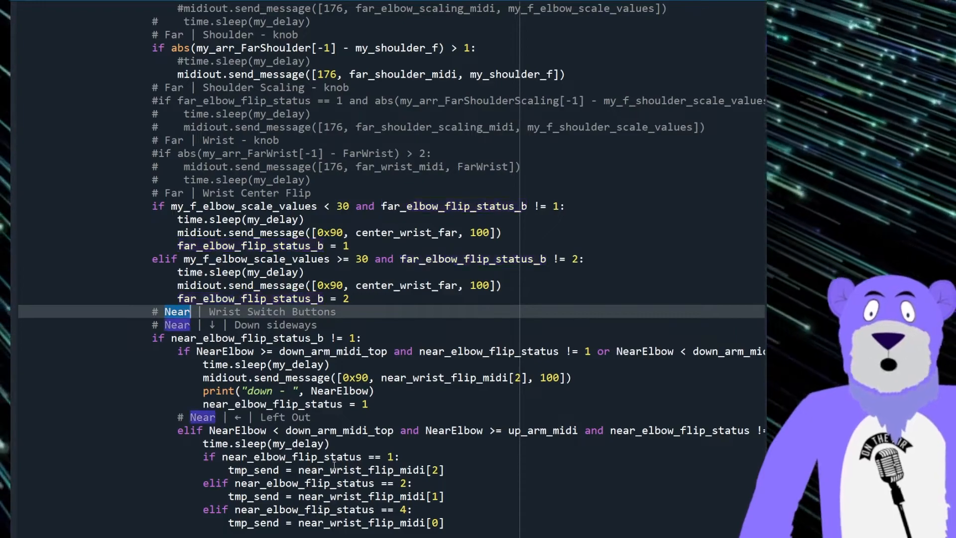
pyautogui.write('Fa')
pyautogui.press('Right')
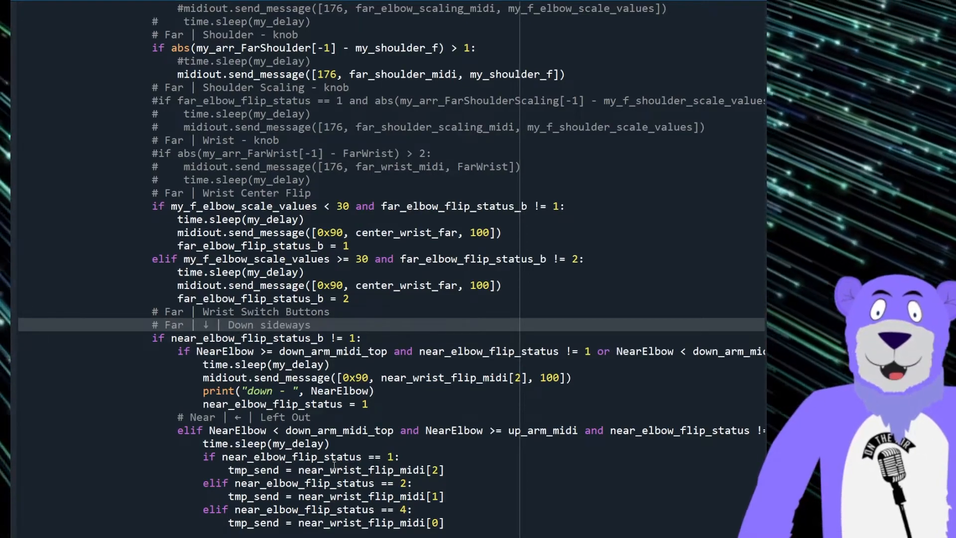
pyautogui.press('Down')
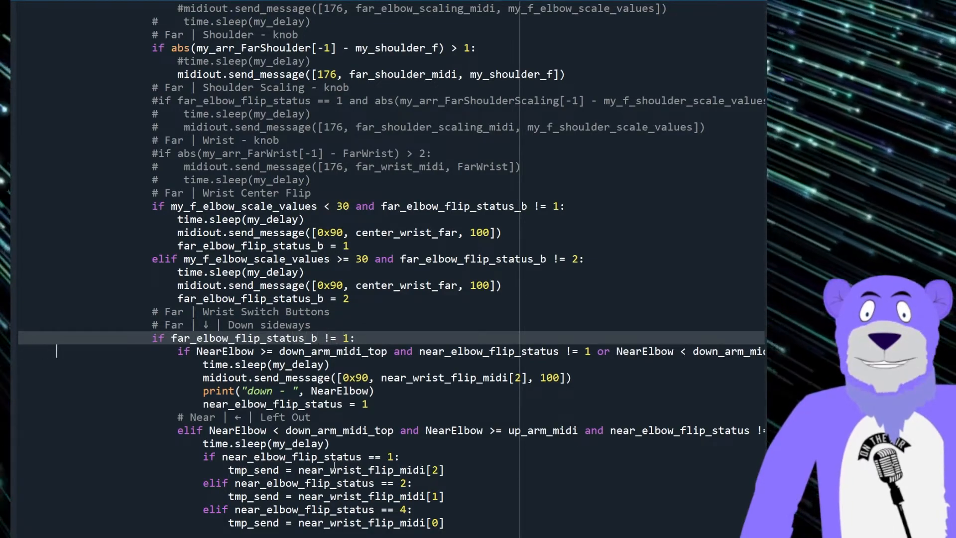
# Step: Change the first half of the Down sideways condition, before the "or", to use FarElbow and far_elbow_flip_status
pyautogui.press('Down')
pyautogui.press('Delete')
pyautogui.press('Delete')
pyautogui.press('Delete')
pyautogui.press('Delete')
pyautogui.write('Far')
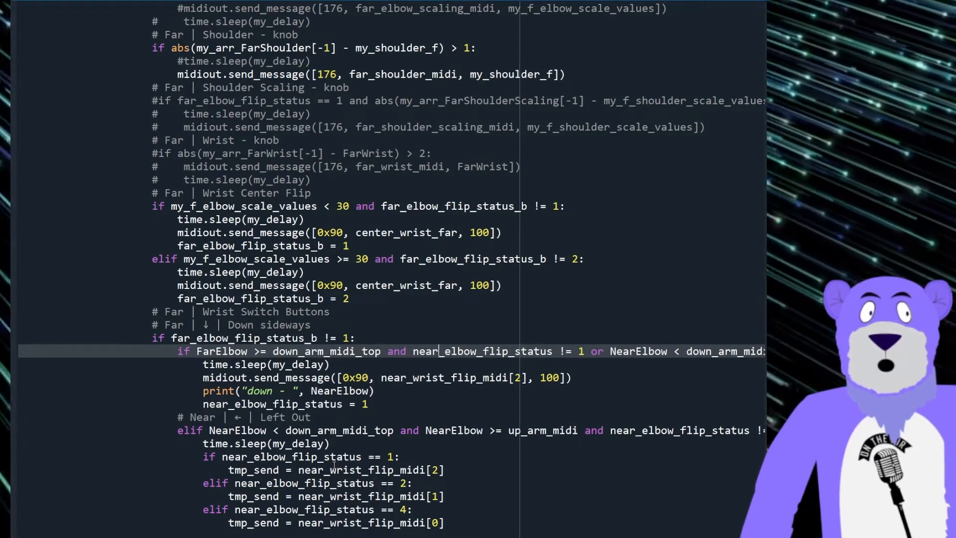
pyautogui.press('Right')
pyautogui.press('Right')
pyautogui.press('Right')
pyautogui.press('Right')
pyautogui.press('Right')
pyautogui.press('Right')
pyautogui.press('Right')
pyautogui.press('Right')
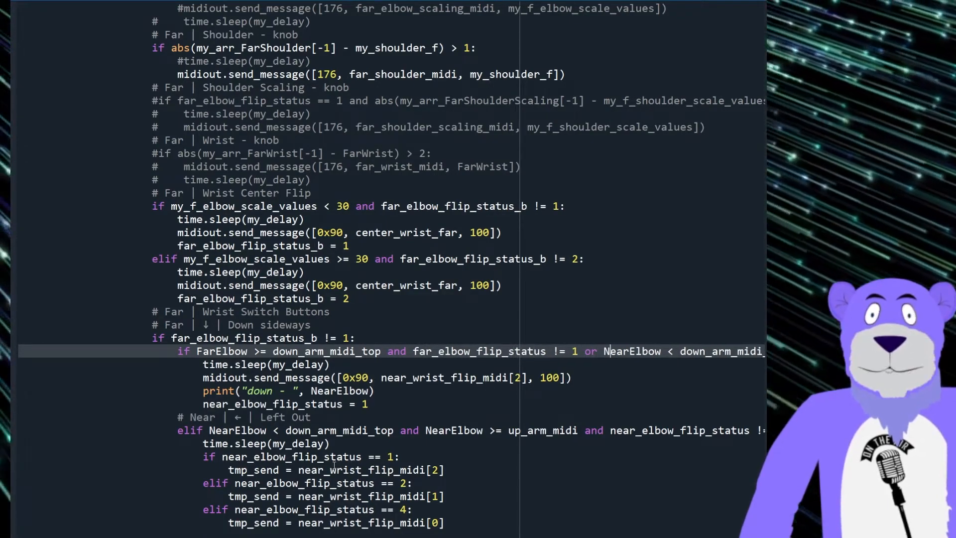
# Step: Change the half of the Down sideways condition after the "or" to use FarElbow and far_elbow_flip_status
pyautogui.press('Right')
pyautogui.press('Right')
pyautogui.press('Right')
pyautogui.press('Right')
pyautogui.press('Right')
pyautogui.press('Right')
pyautogui.press('Right')
pyautogui.press('Right')
pyautogui.press('Right')
pyautogui.press('Right')
pyautogui.press('Right')
pyautogui.press('Right')
pyautogui.press('Right')
pyautogui.press('Right')
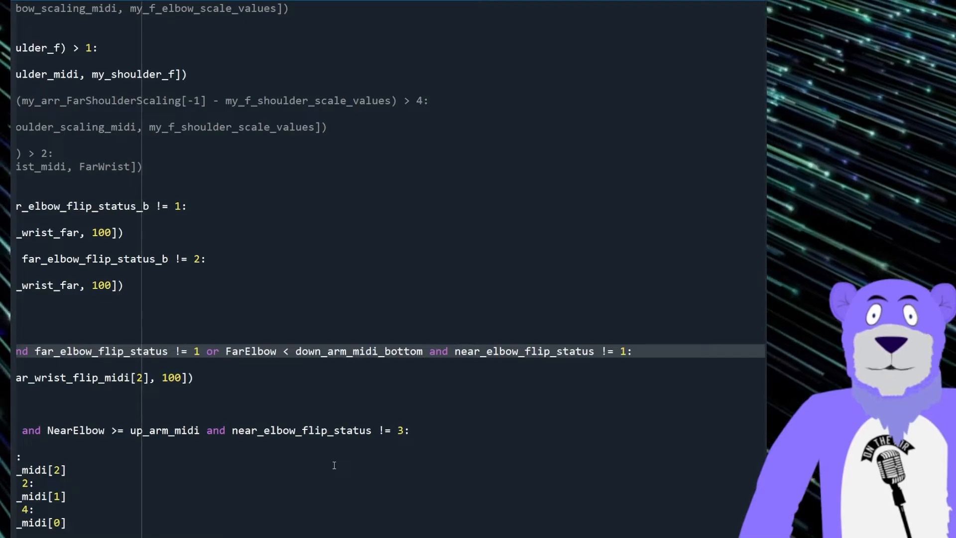
pyautogui.press('Delete')
pyautogui.press('Delete')
pyautogui.press('Delete')
pyautogui.write('far')
pyautogui.press('Right')
pyautogui.press('Right')
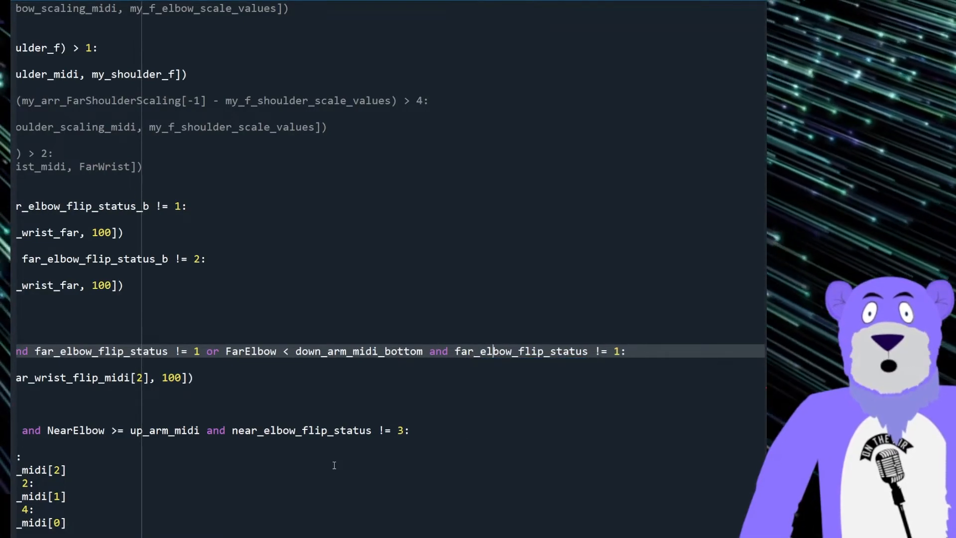
# Step: Change the MIDI reference in the Down sideways send_message line to far_wrist_flip_midi[2]
pyautogui.press('Right')
pyautogui.press('Right')
pyautogui.press('Right')
pyautogui.press('Right')
pyautogui.press('Right')
pyautogui.press('Right')
pyautogui.press('Right')
pyautogui.press('Right')
pyautogui.press('Right')
pyautogui.press('Right')
pyautogui.press('Right')
pyautogui.press('Right')
pyautogui.press('Right')
pyautogui.press('Right')
pyautogui.press('Right')
pyautogui.press('Right')
pyautogui.press('Right')
pyautogui.press('Right')
pyautogui.press('Right')
pyautogui.press('Right')
pyautogui.press('Right')
pyautogui.press('Right')
pyautogui.press('Right')
pyautogui.press('Right')
pyautogui.press('Right')
pyautogui.press('Right')
pyautogui.press('Right')
pyautogui.press('Right')
pyautogui.press('Right')
pyautogui.press('Right')
pyautogui.press('Right')
pyautogui.press('Right')
pyautogui.press('Right')
pyautogui.press('Right')
pyautogui.press('Right')
pyautogui.press('Right')
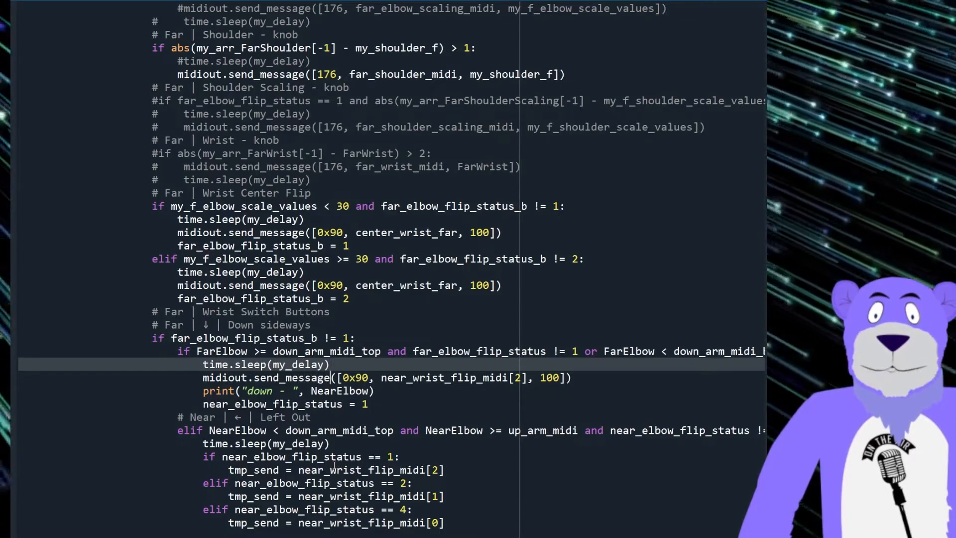
pyautogui.press('Right')
pyautogui.press('Right')
pyautogui.press('Right')
pyautogui.press('Right')
pyautogui.press('Right')
pyautogui.press('Right')
pyautogui.press('Right')
pyautogui.press('Right')
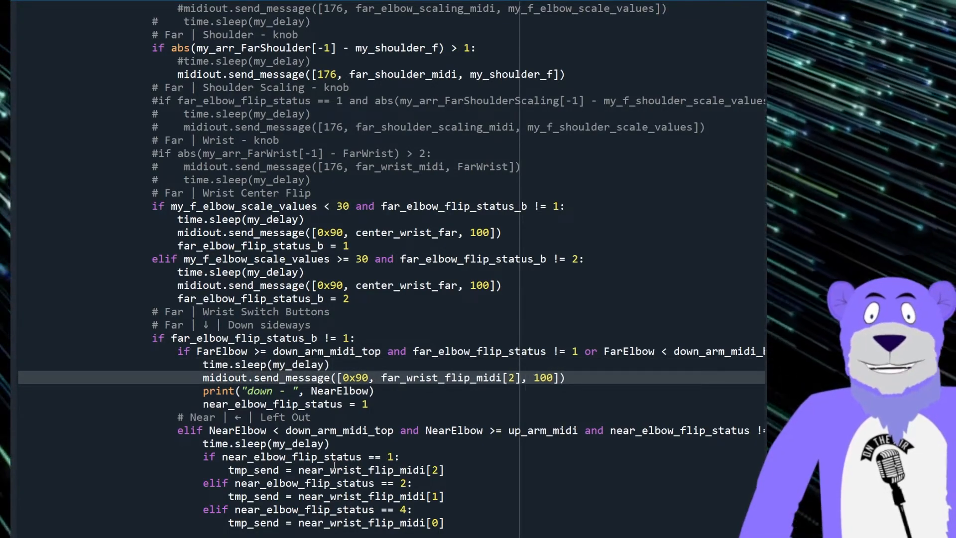
pyautogui.press('Right')
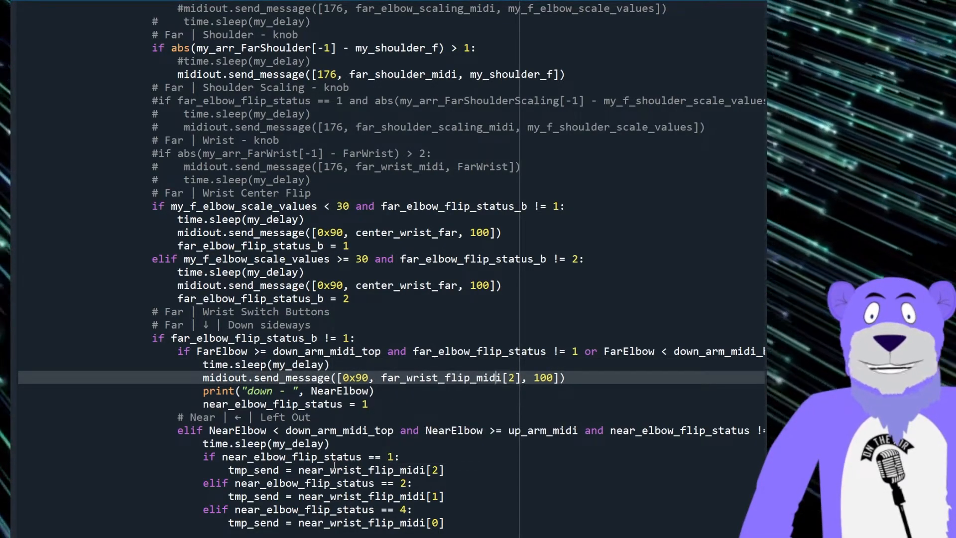
pyautogui.press('Right')
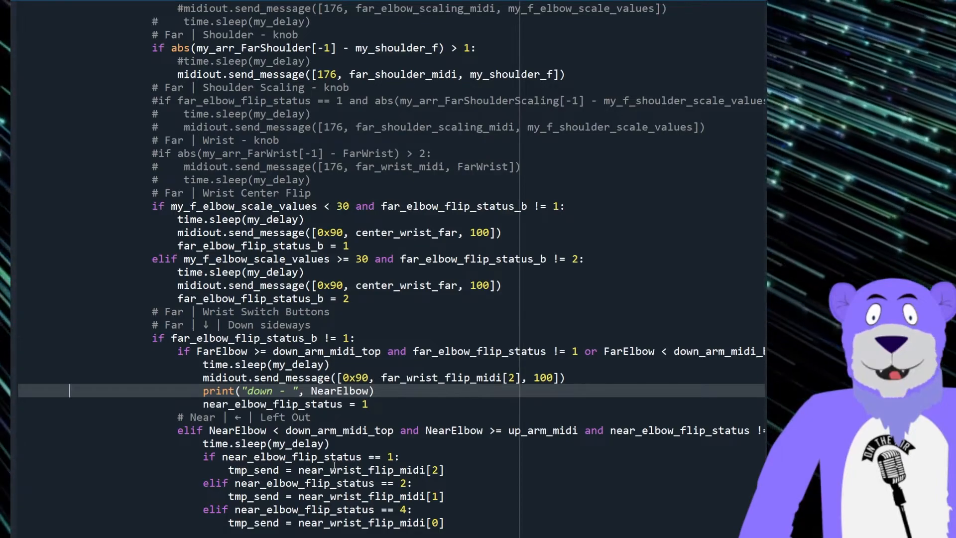
# Step: Replace NearElbow with FarElbow in the Down sideways print statement
pyautogui.doubleClick(243, 415)
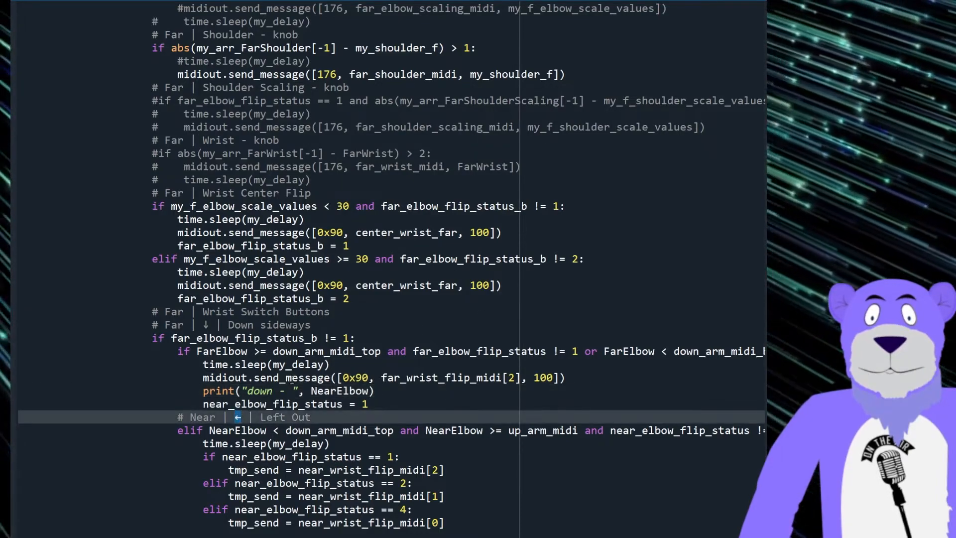
pyautogui.click(229, 375)
pyautogui.press('Down')
pyautogui.press('Right')
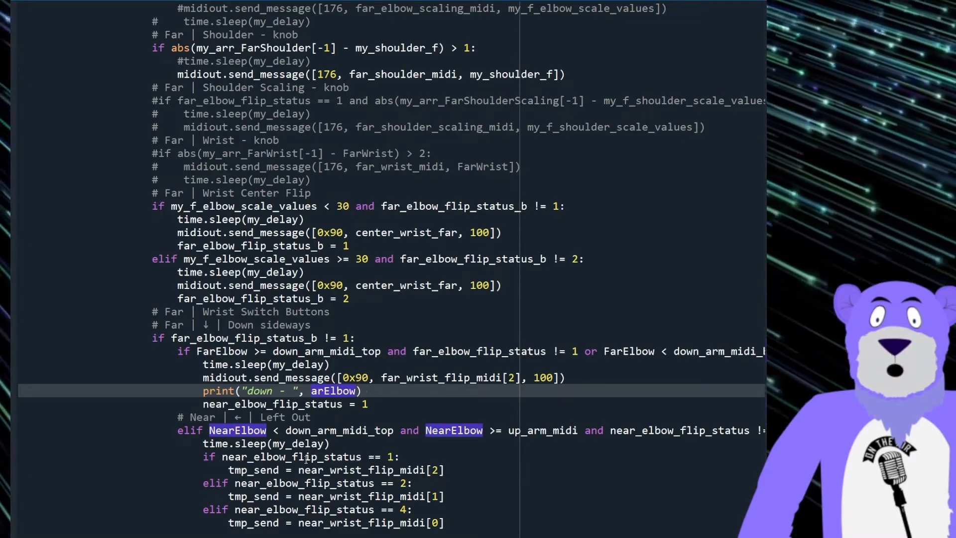
pyautogui.write('F')
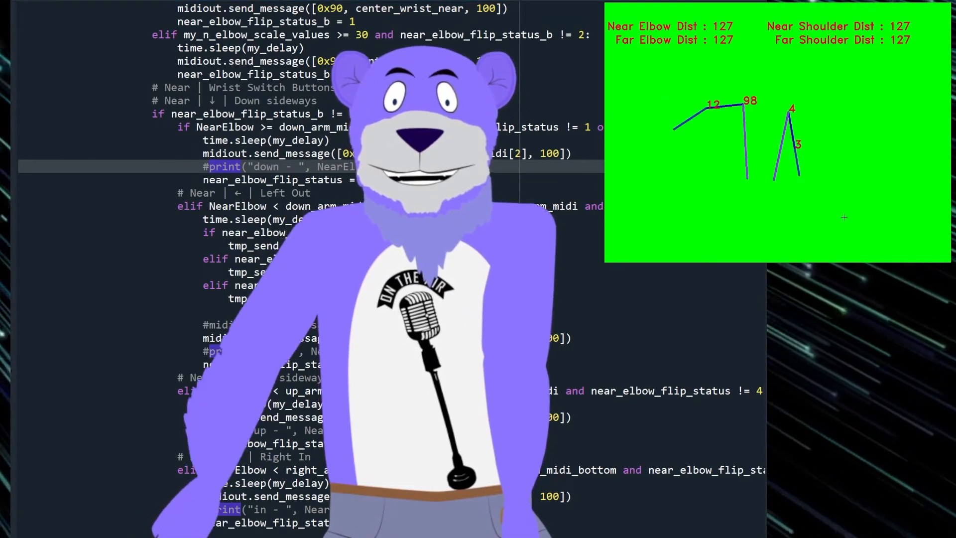
# Step: Uncomment the time.sleep(my_delay) line in the Near | Elbow - knob block and check the my_delay value
pyautogui.scroll(7, 348, 269)
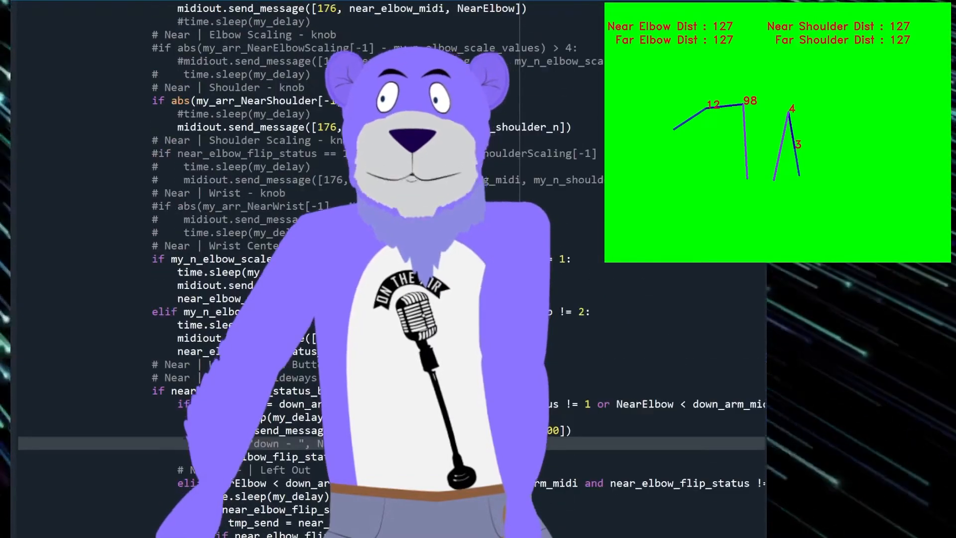
pyautogui.scroll(7, 382, 377)
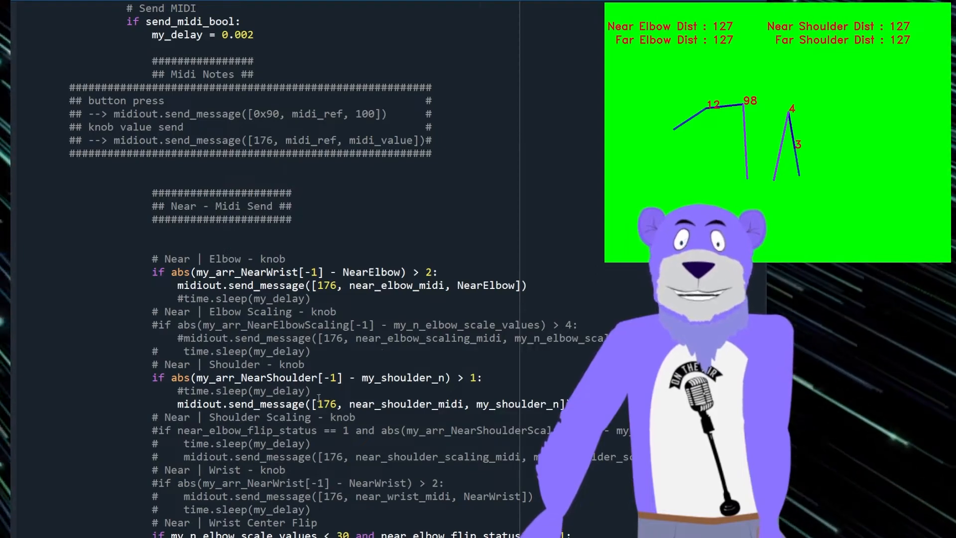
pyautogui.click(206, 299)
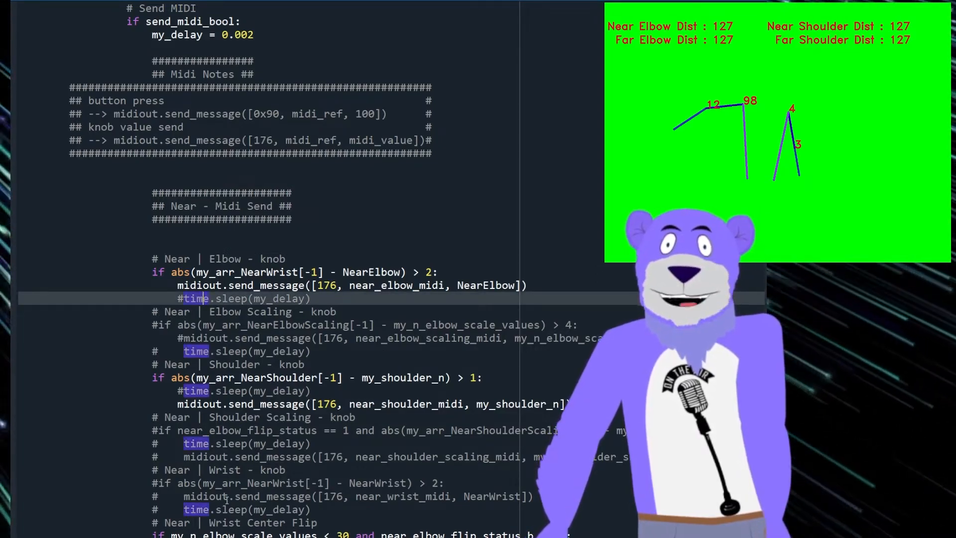
pyautogui.hotkey('ctrl', '/')
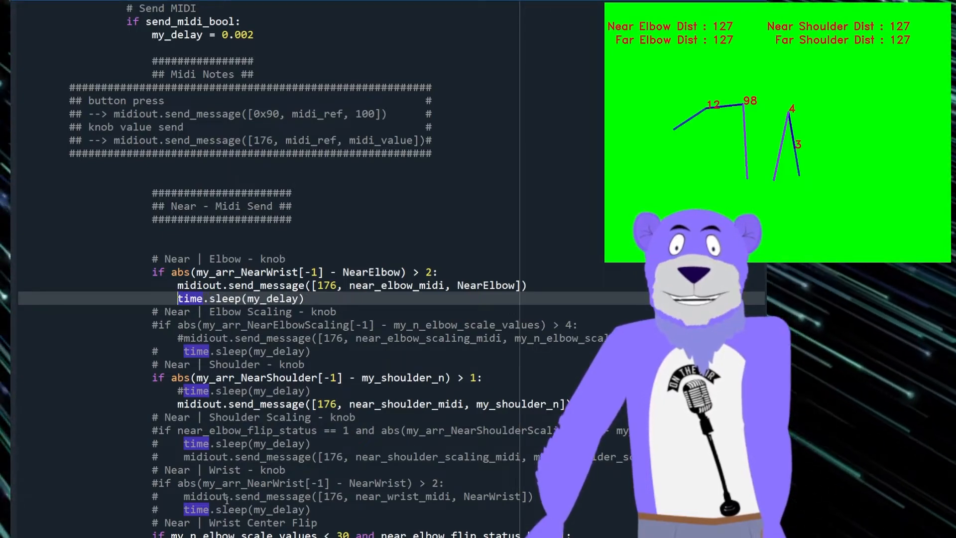
pyautogui.moveTo(256, 35); pyautogui.dragTo(228, 34)
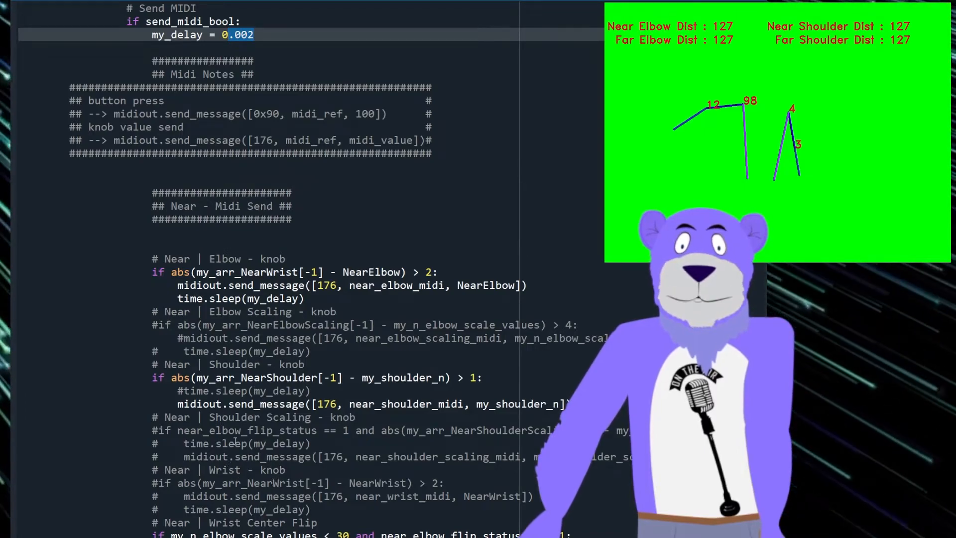
# Step: Uncomment the time.sleep(my_delay) line in the shoulder knob block
pyautogui.scroll(-1, 227, 441)
pyautogui.click(184, 352)
pyautogui.press('BackSpace')
# Step: Review the Far wrist switch branches for Right Out, Up sideways and Left In, including their far_wrist_flip_midi references
pyautogui.scroll(-2, 250, 452)
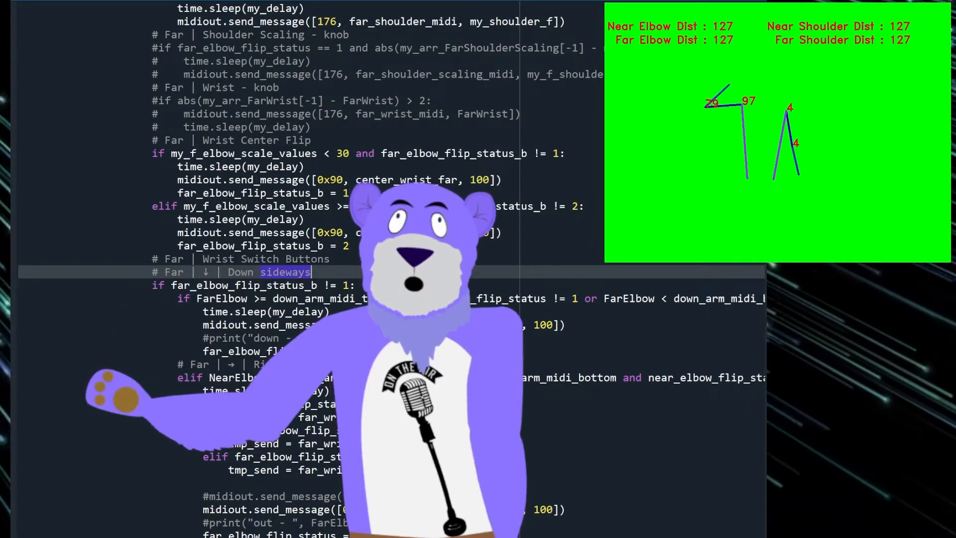
pyautogui.scroll(-5, 309, 268)
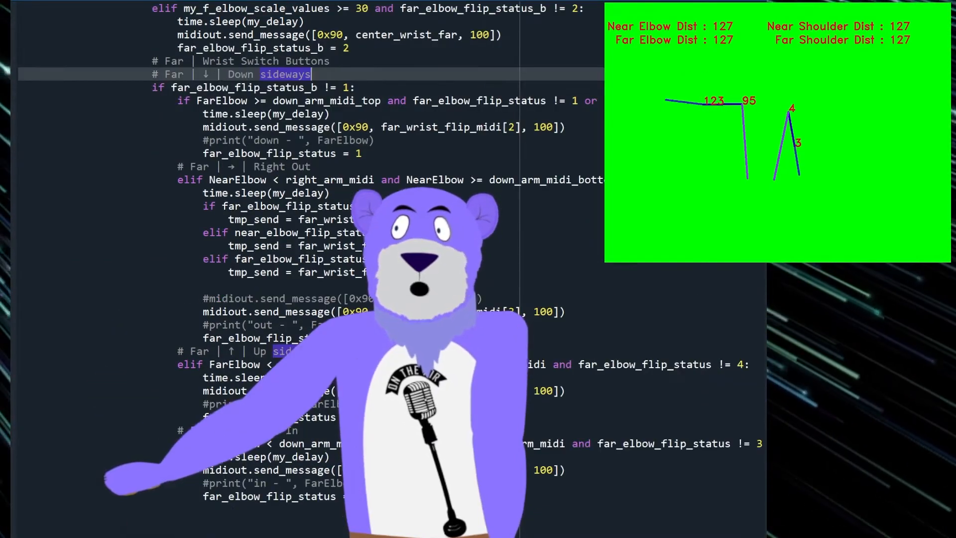
pyautogui.click(562, 298)
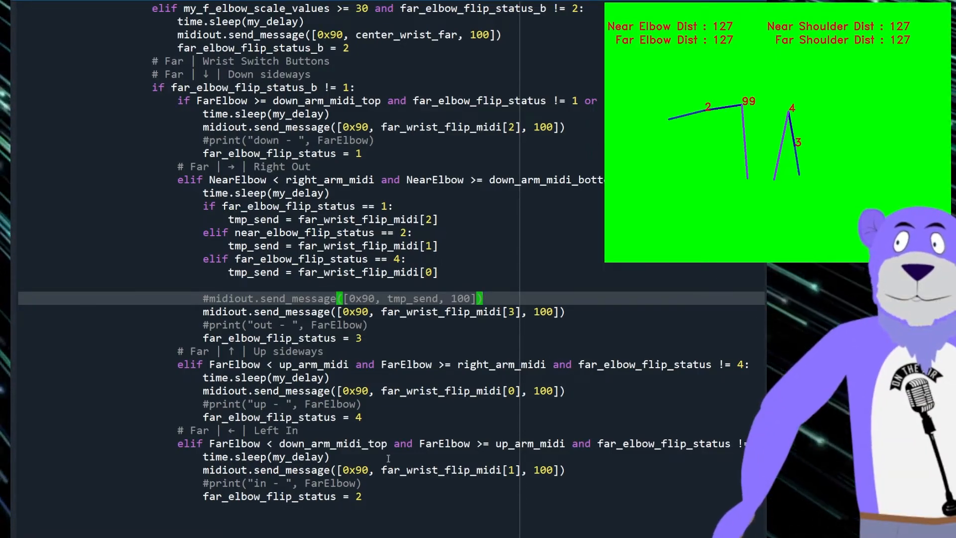
pyautogui.click(414, 470)
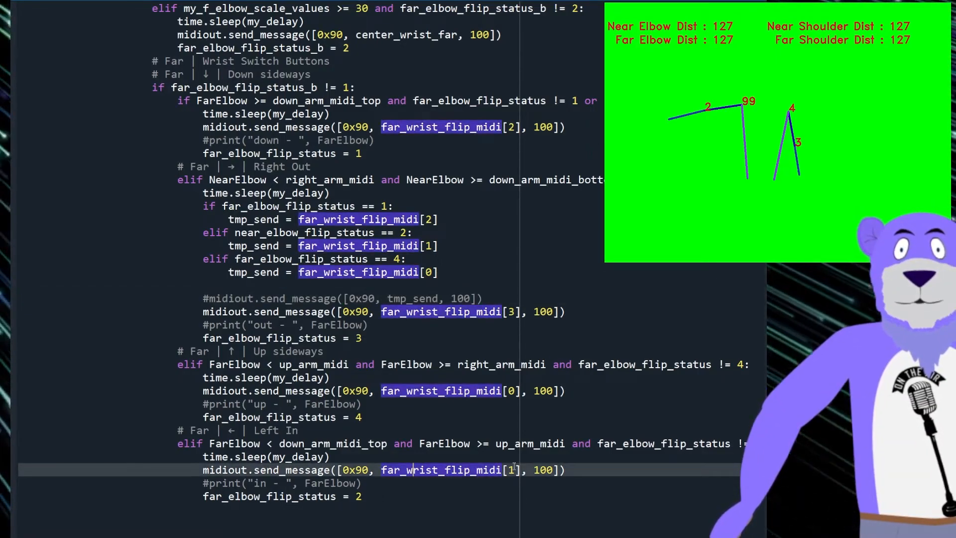
pyautogui.scroll(-2, 544, 485)
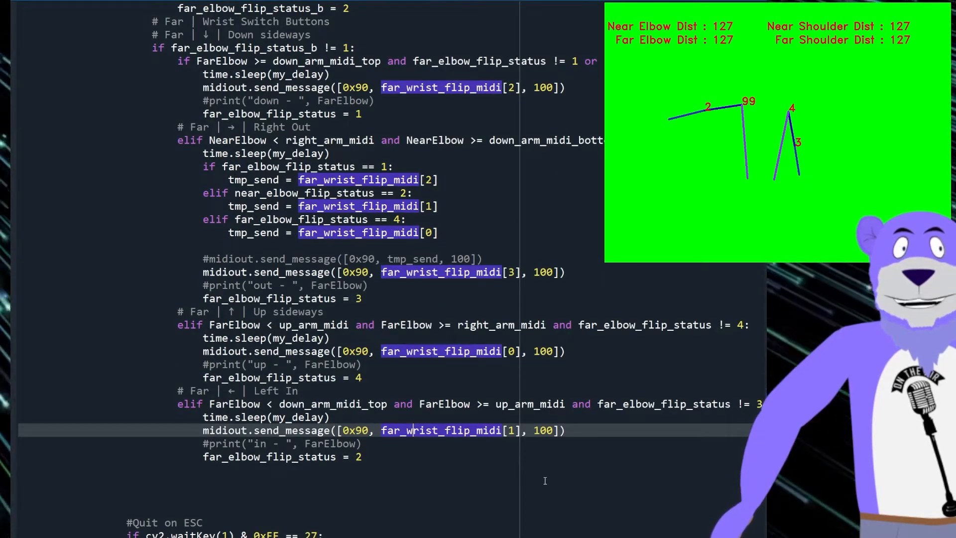
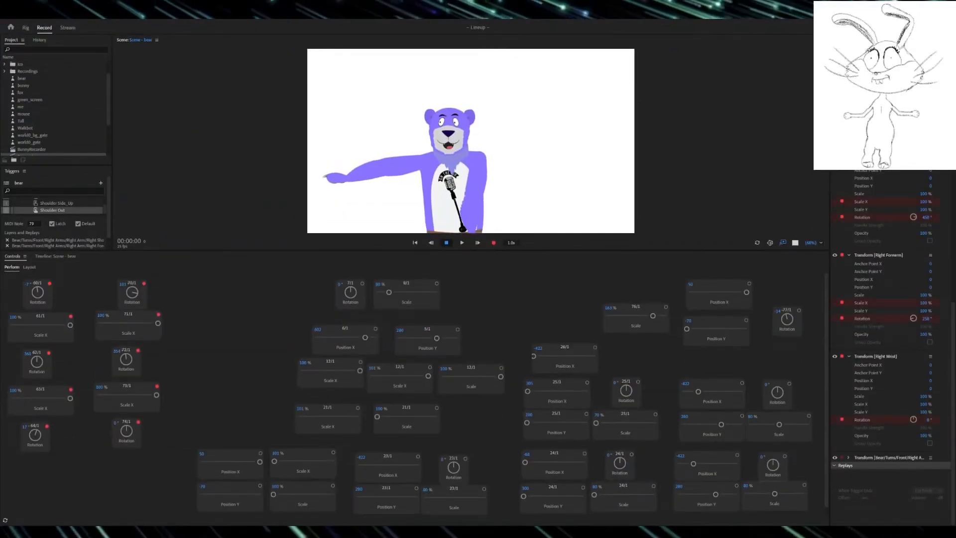
# Step: Switch the script's video source to the live camera by commenting out the arm_move_f_2.mp4 reference and enabling cam_ref=3
pyautogui.click(419, 480)
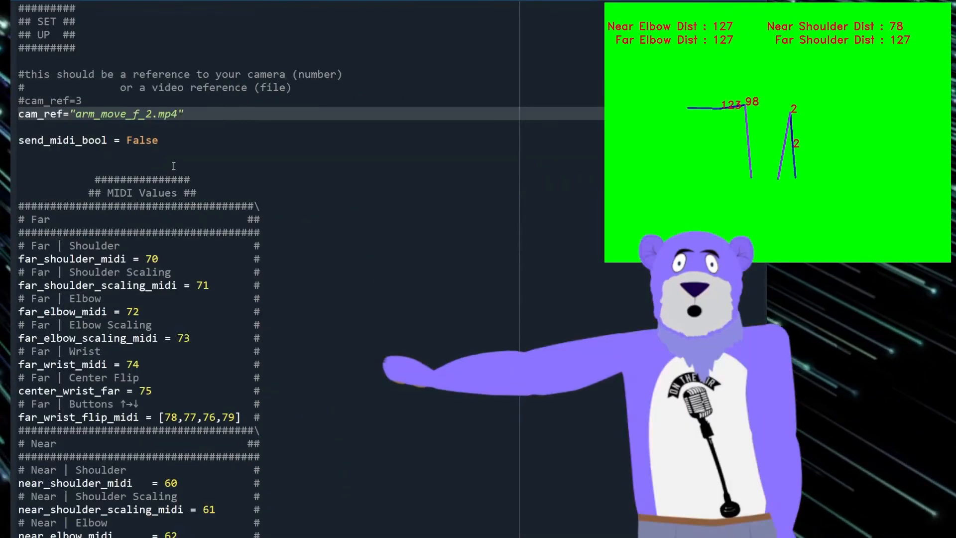
pyautogui.hotkey('ctrl', '/')
pyautogui.press('Up')
pyautogui.hotkey('ctrl', '/')
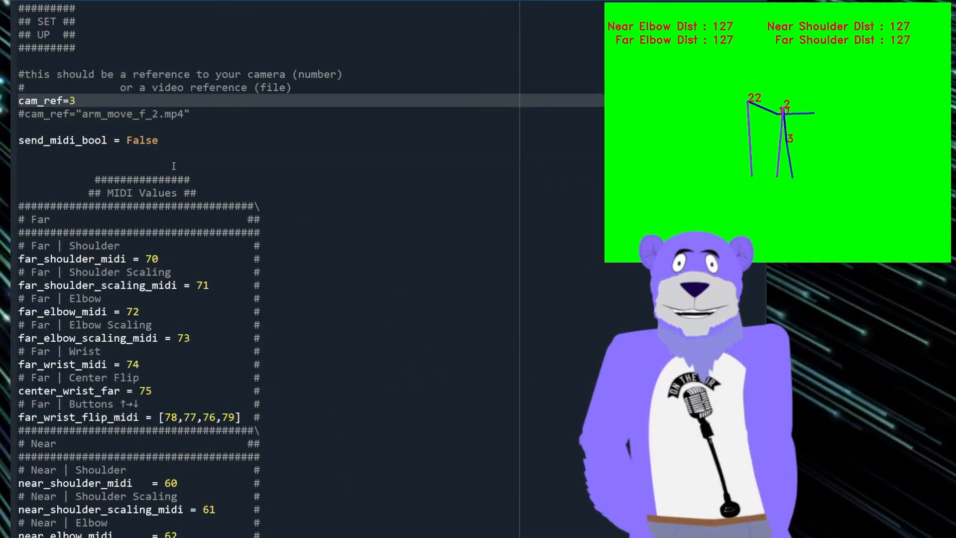
# Step: Set send_midi_bool to True in the script's setup section
pyautogui.press('Down')
pyautogui.press('Down')
pyautogui.press('Down')
pyautogui.hotkey('shift', 'End')
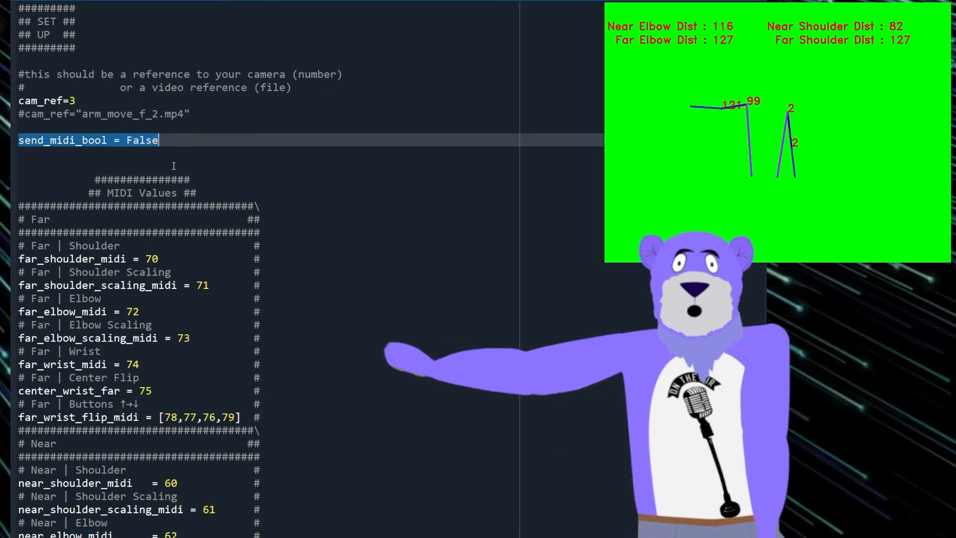
pyautogui.press('Home')
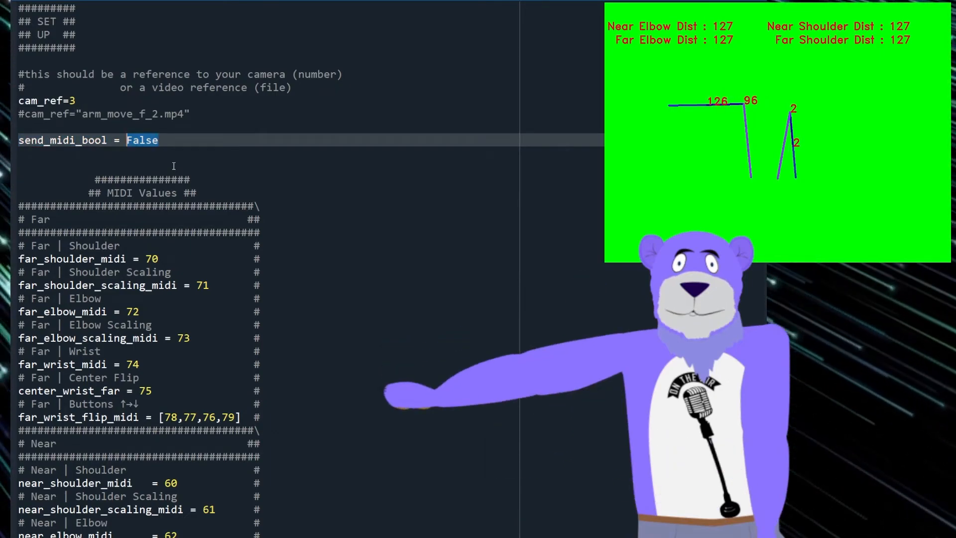
pyautogui.write('True')
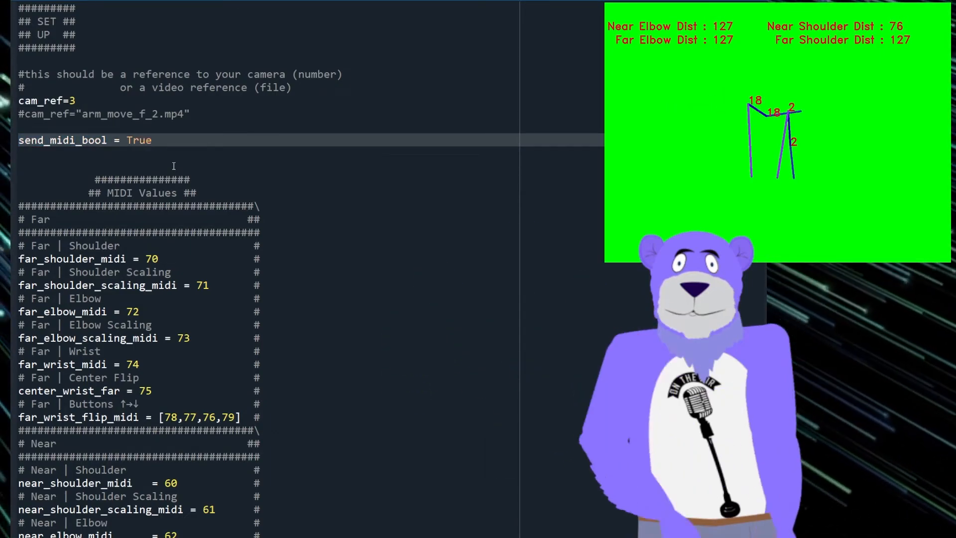
pyautogui.press('Right')
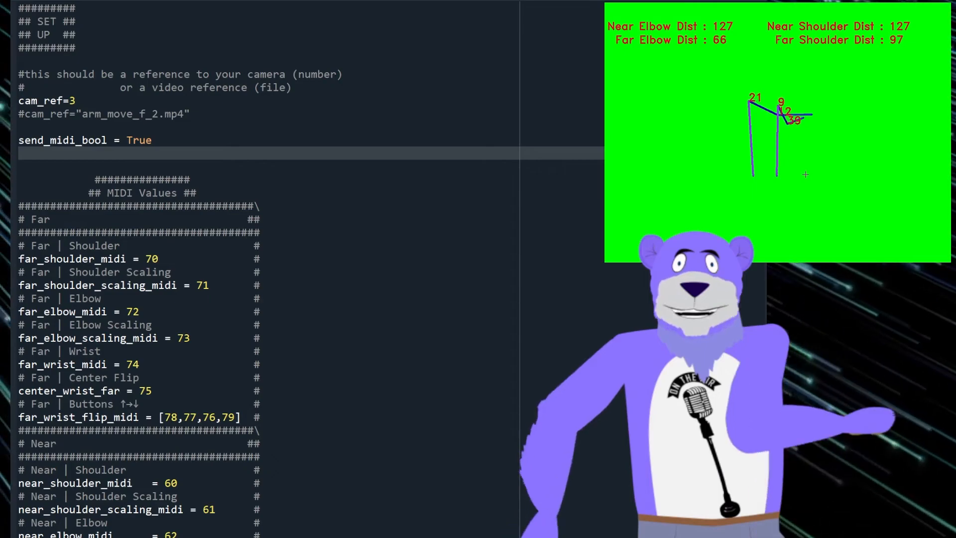
# Step: Move the motion-capture preview window away from the code so the setup section is uncovered
pyautogui.click(526, 256)
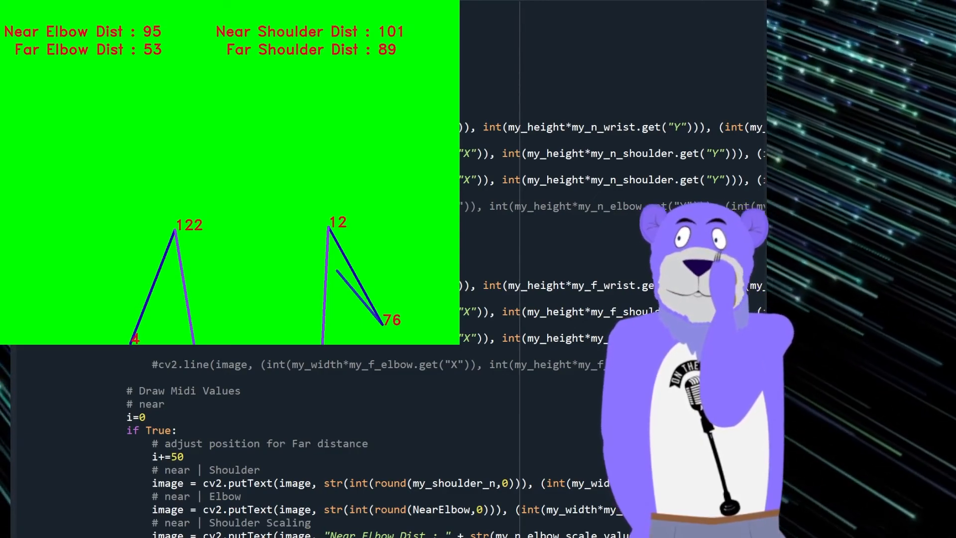
pyautogui.click(318, 400)
pyautogui.moveTo(230, 172); pyautogui.dragTo(725, 172)
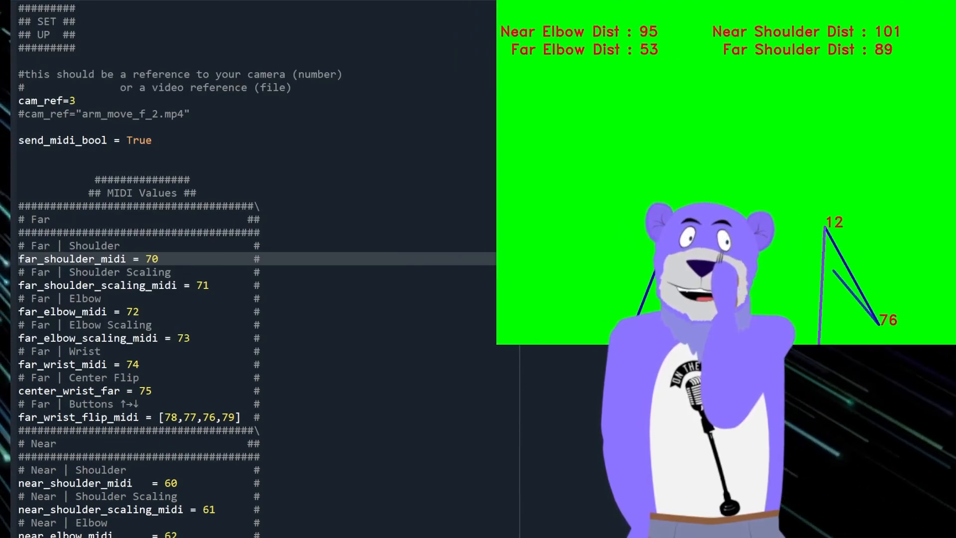
# Step: Switch the video source back to the arm_move_f_2.mp4 file and comment out cam_ref=3
pyautogui.click(56, 114)
pyautogui.press('Up')
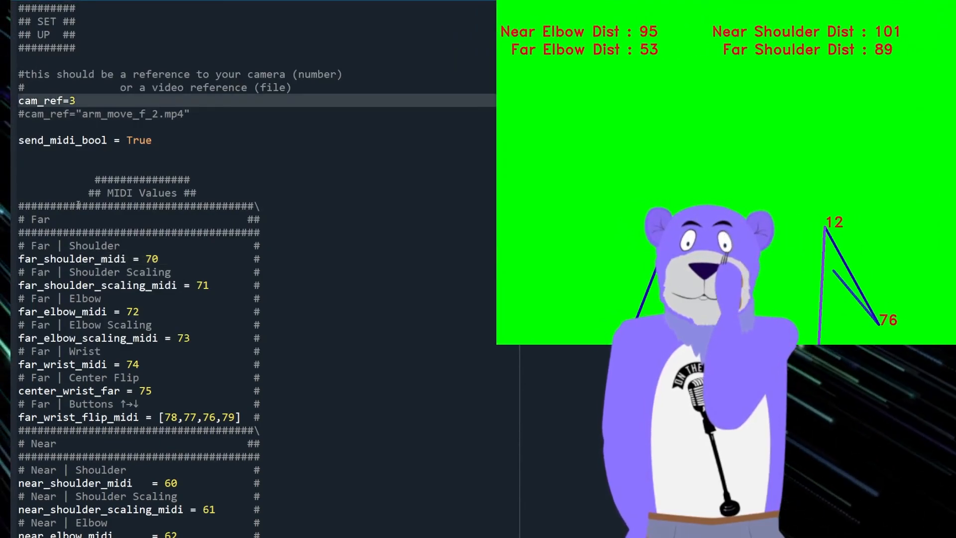
pyautogui.press('Down')
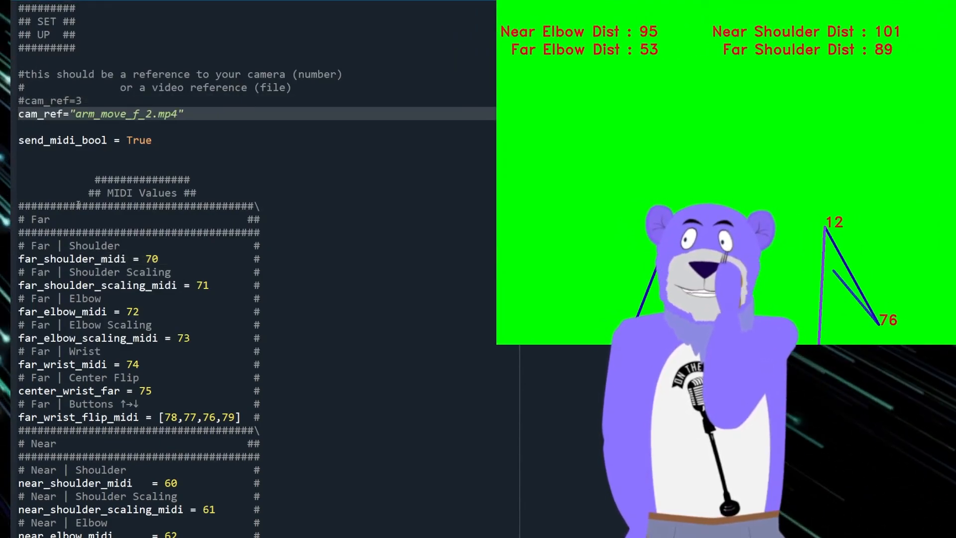